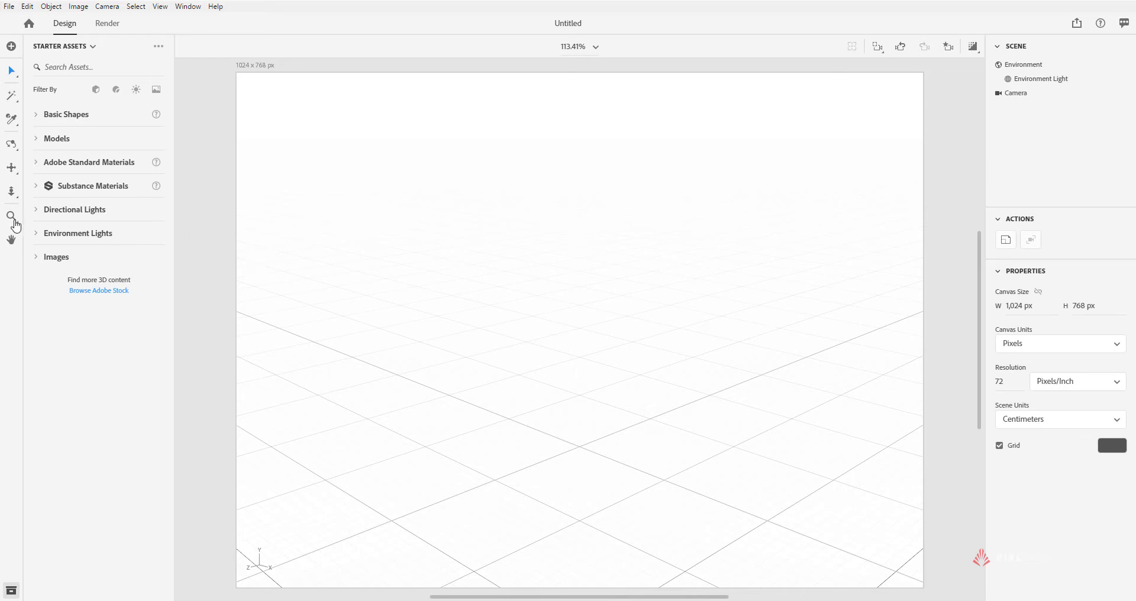
Look through the starter models and search the assets for "wine"
left_click(36, 138)
scroll(115, 278, "down", 5)
scroll(116, 283, "down", 5)
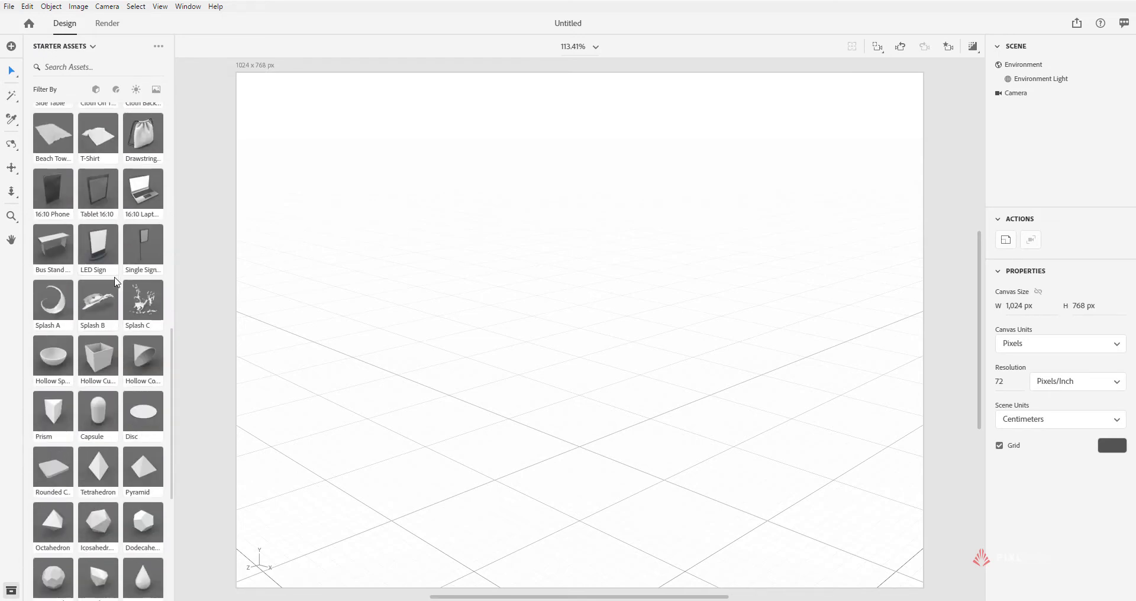
scroll(115, 283, "up", 10)
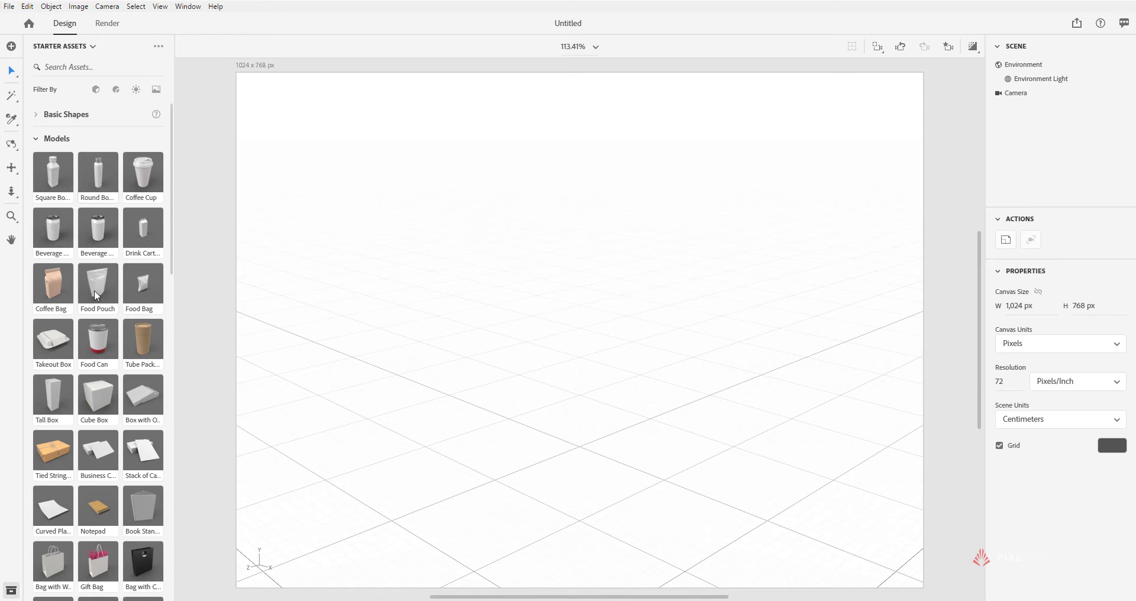
left_click(72, 68)
type("wine")
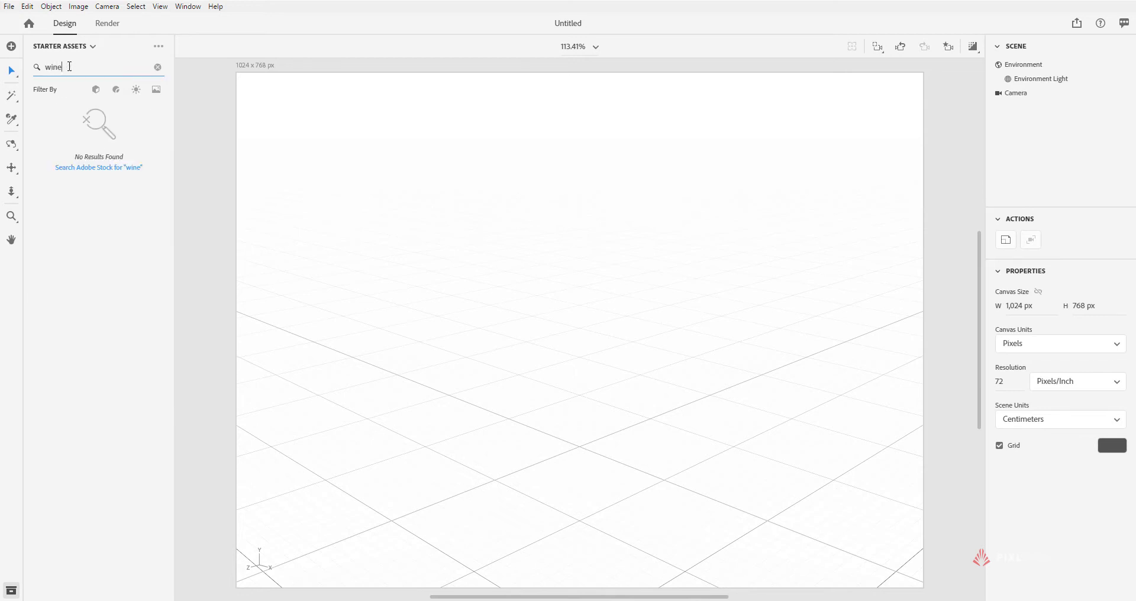
Search the assets for "bottle", then place the Square Bottle in the scene and move it to about the origin
double_click(69, 67)
type("bottle")
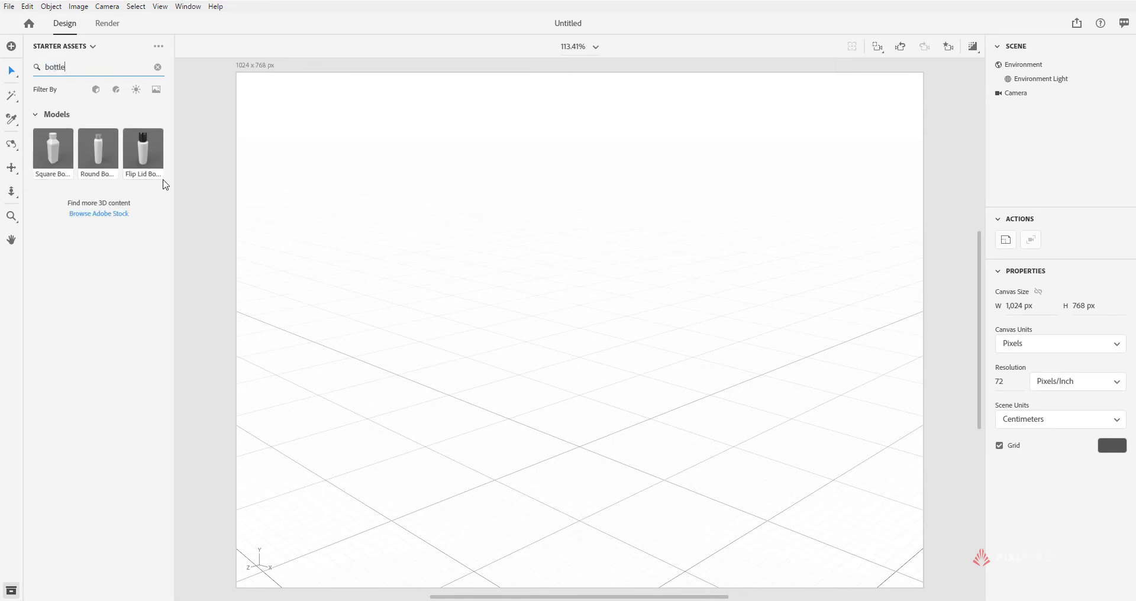
left_click_drag(55, 155, 575, 333)
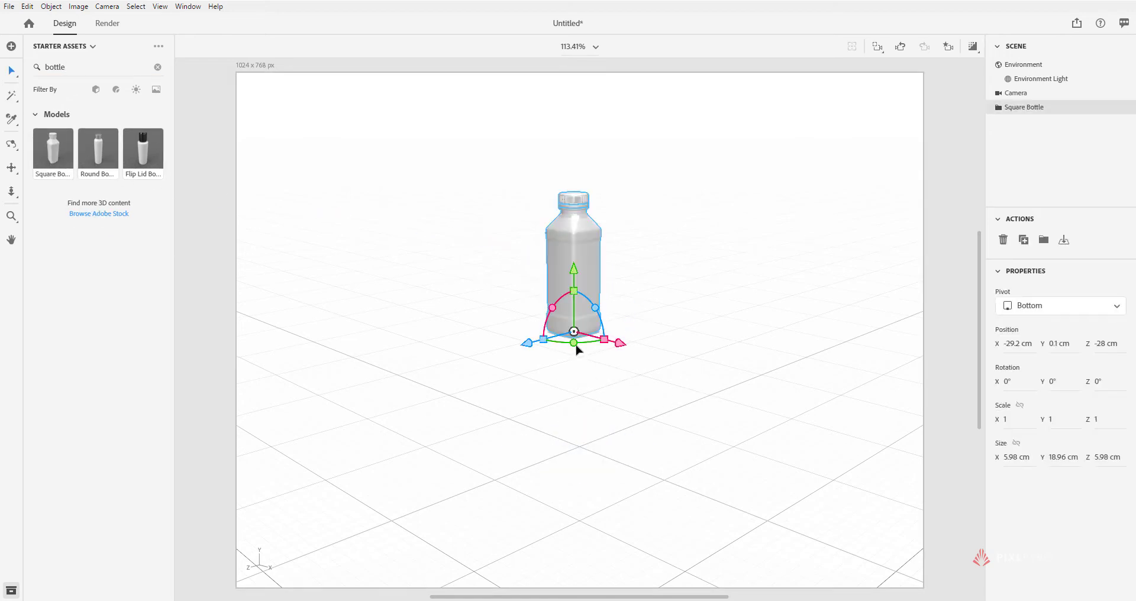
left_click_drag(619, 343, 817, 398)
left_click_drag(717, 399, 533, 462)
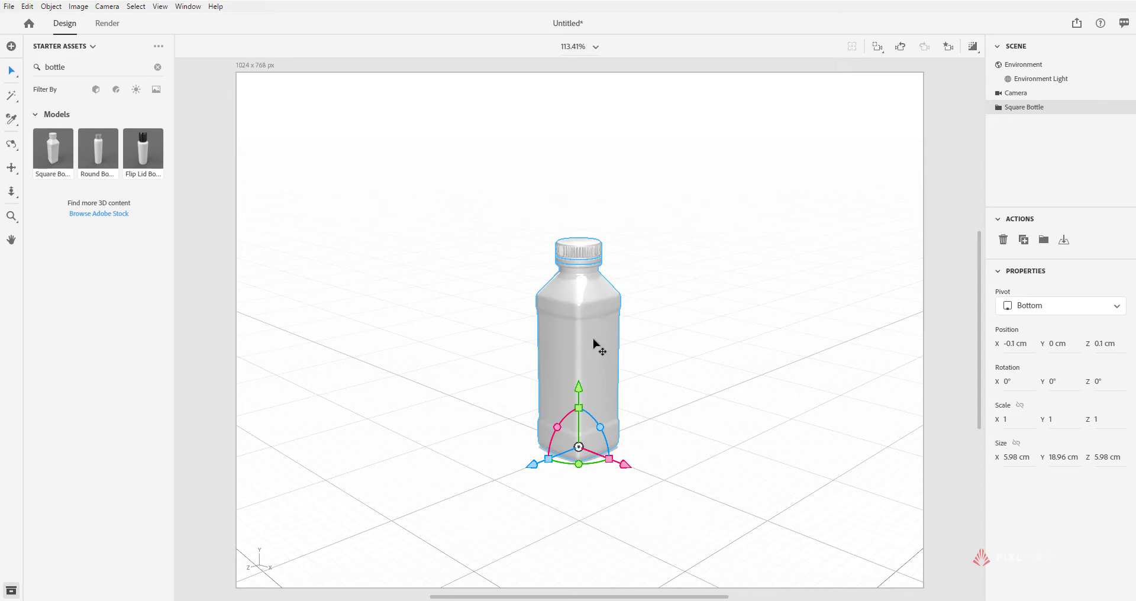
Expand the Square Bottle group and examine the outline of its Bottle part, then clear the selection
left_click(997, 107)
left_click(1022, 138)
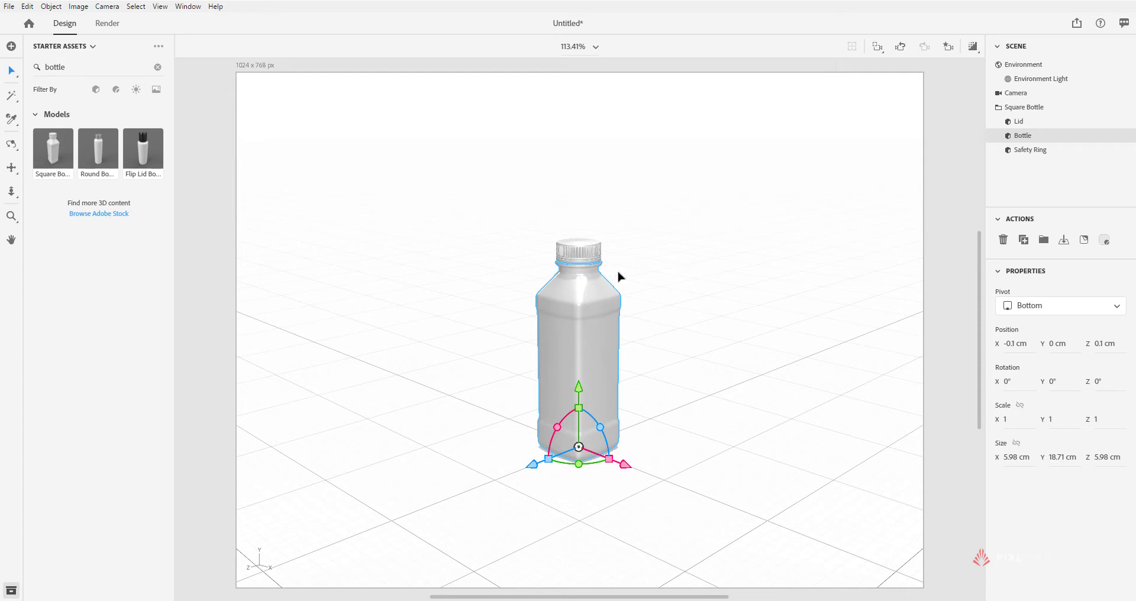
left_click(868, 213)
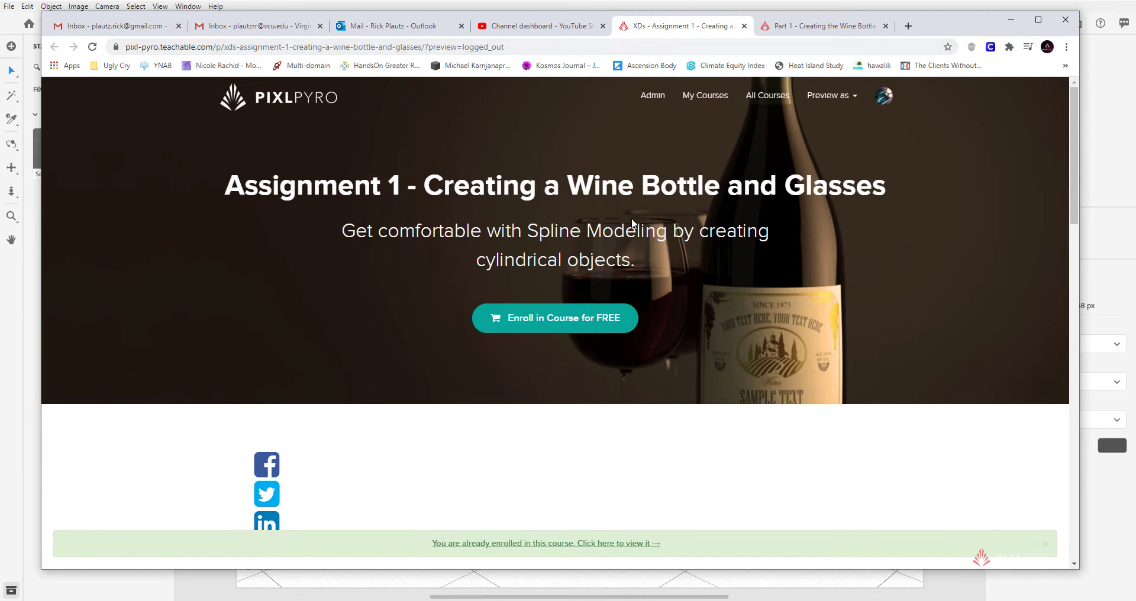
In the browser, open the Part 1 wine bottle lecture and skim its video to about 23:23, then return to Adobe Dimension
left_click(810, 25)
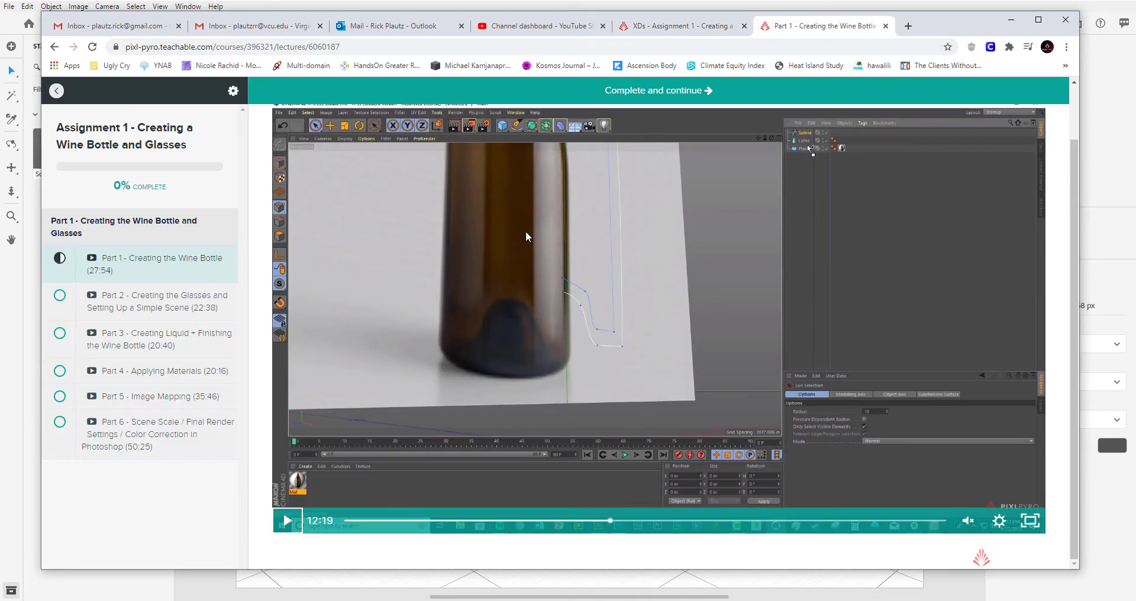
left_click(285, 521)
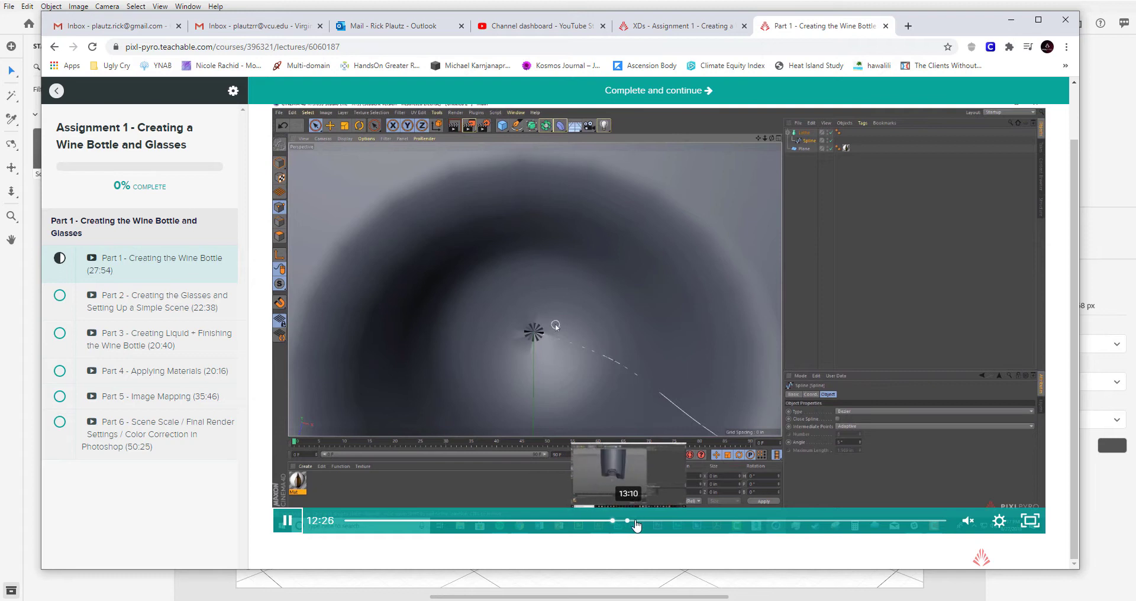
left_click(694, 523)
left_click(772, 524)
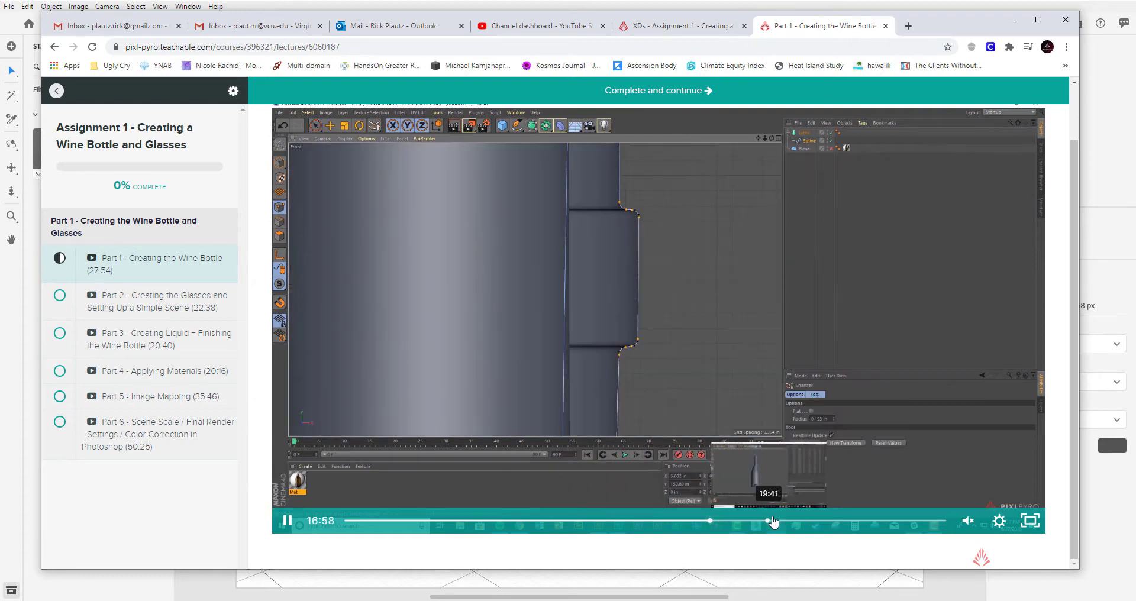
left_click(843, 524)
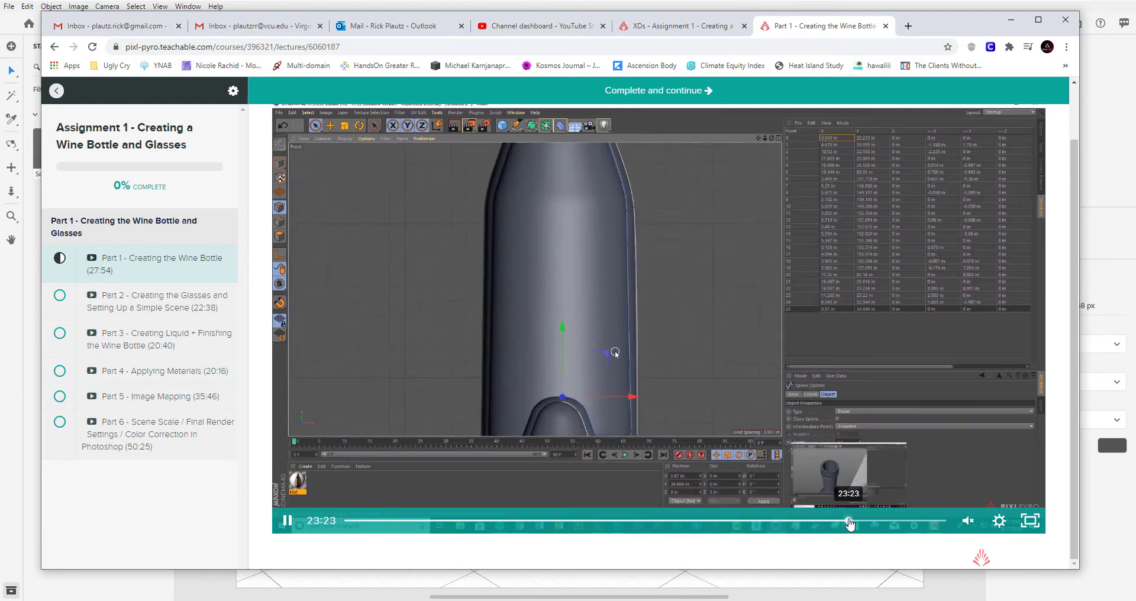
left_click(848, 523)
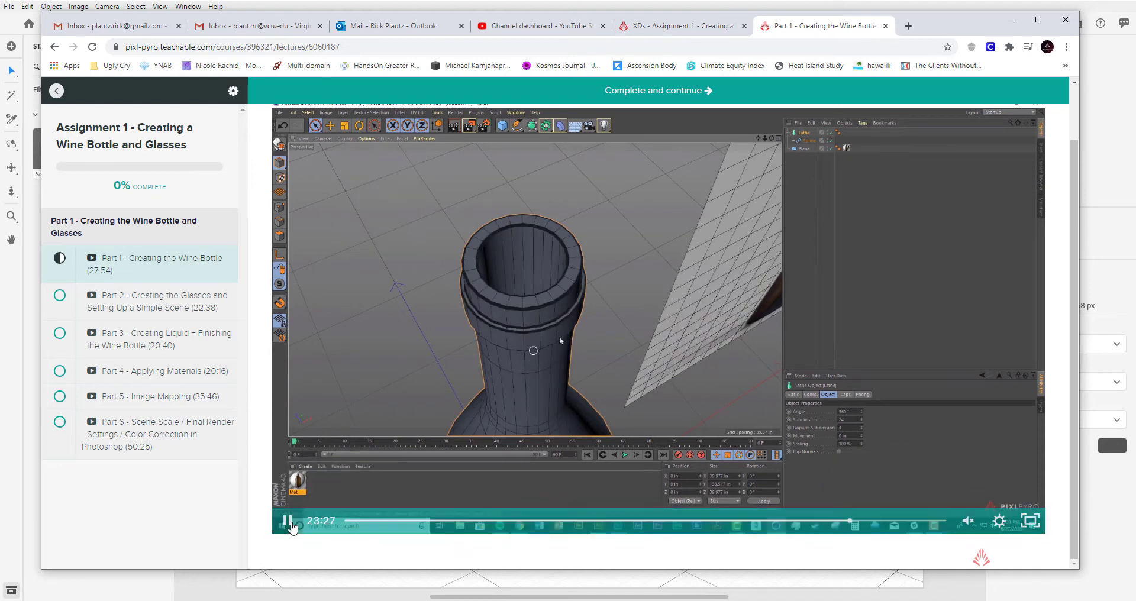
left_click(288, 523)
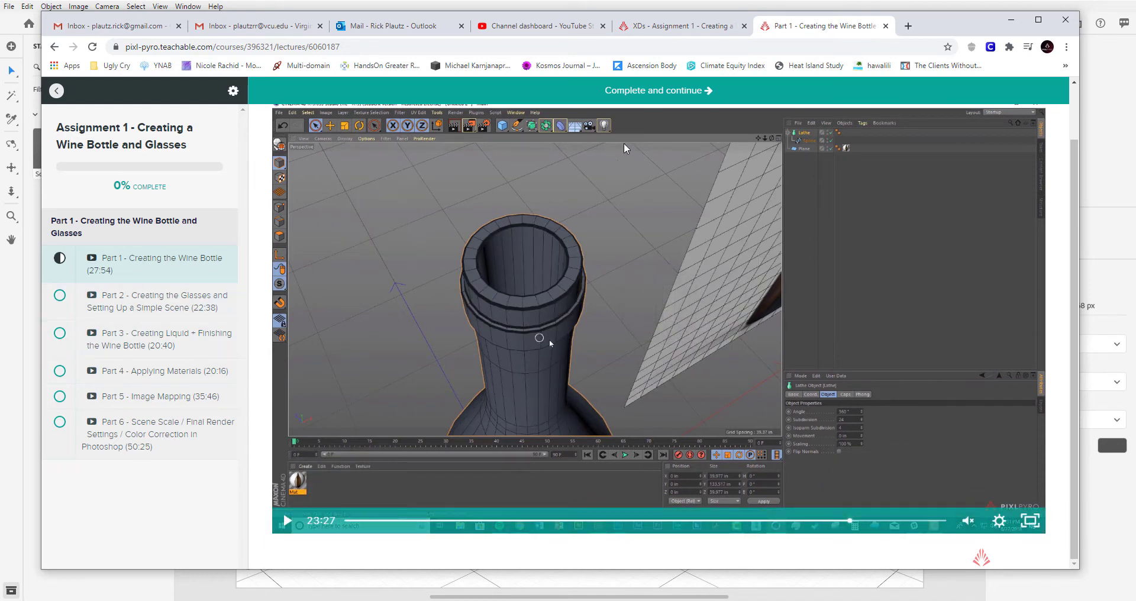
left_click(1011, 20)
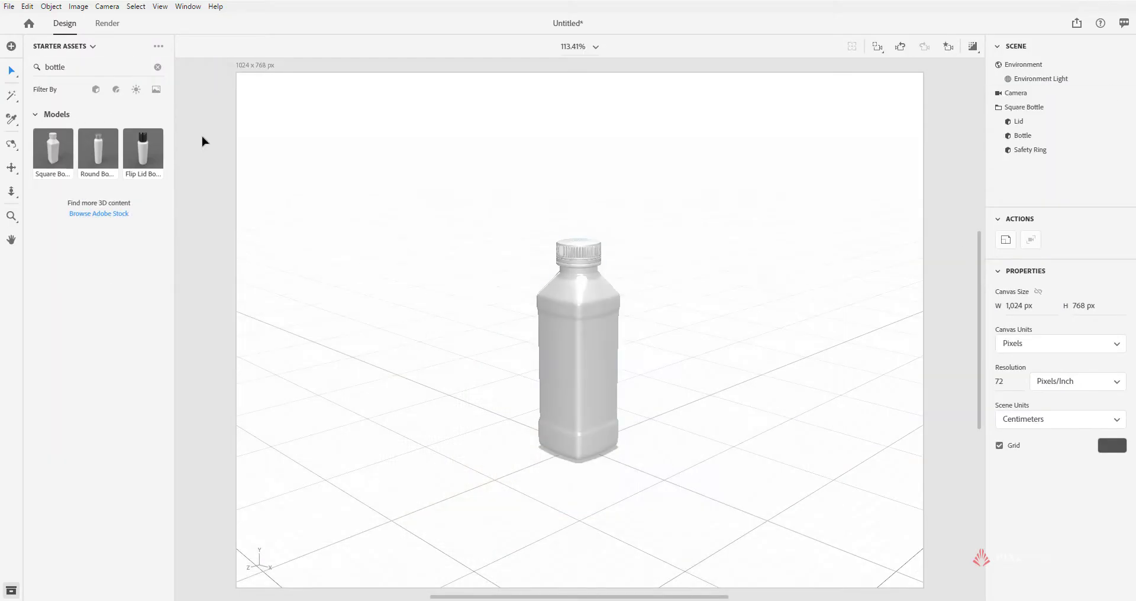
Delete the Square Bottle group from the scene and clear the asset search
left_click(1014, 107)
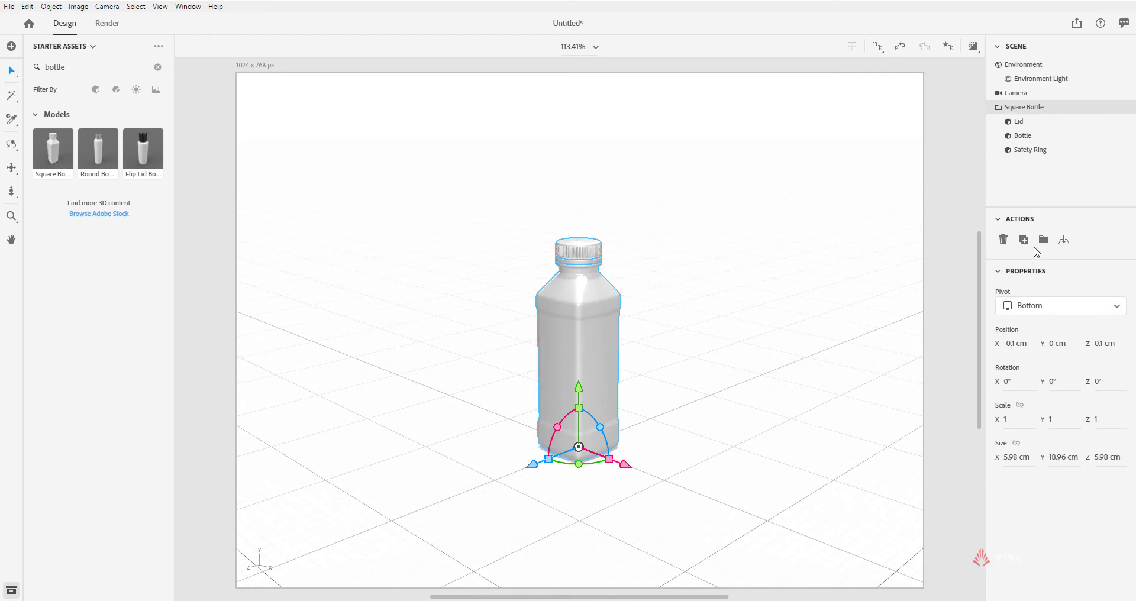
left_click(1003, 240)
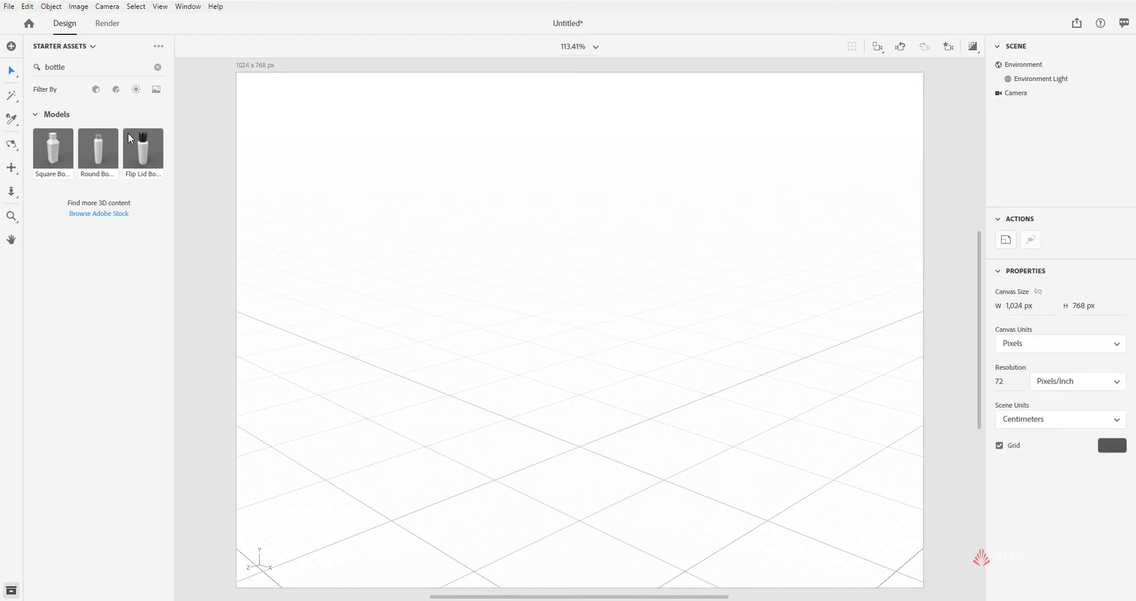
left_click(155, 68)
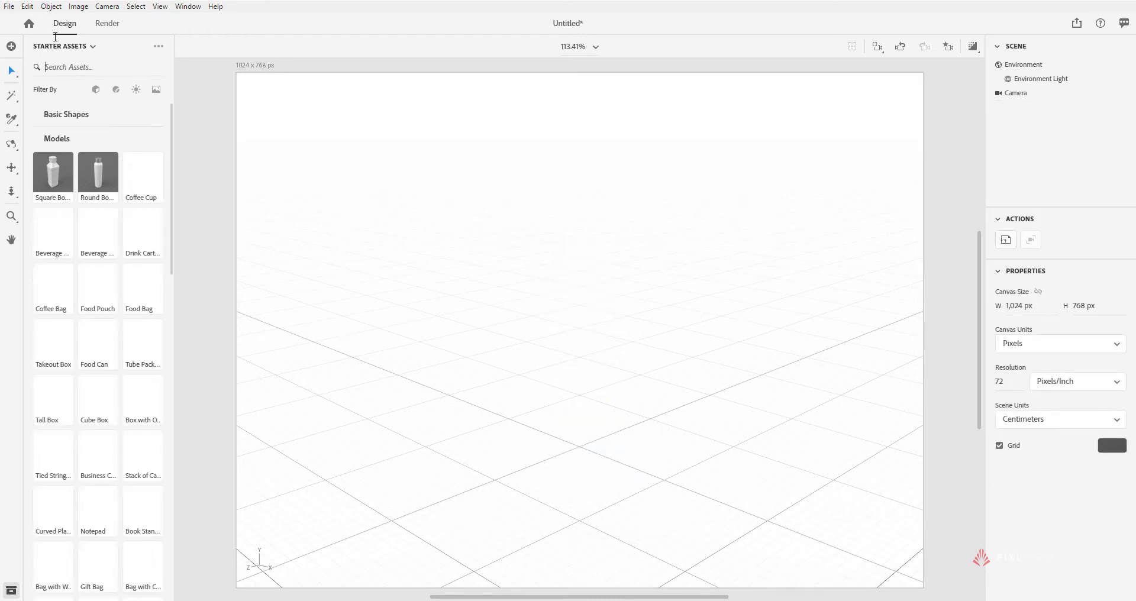
Import the 3D model WineBottle_ForDimension_2 from the WineBottle_ForDimension folder
left_click(9, 7)
mouse_move(115, 171)
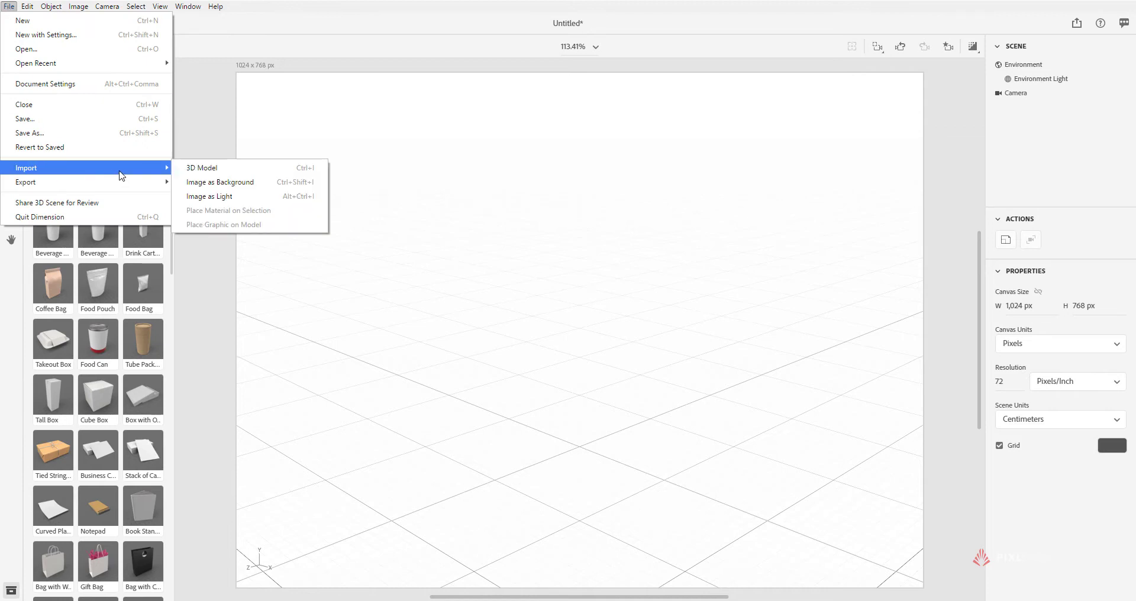
left_click(252, 169)
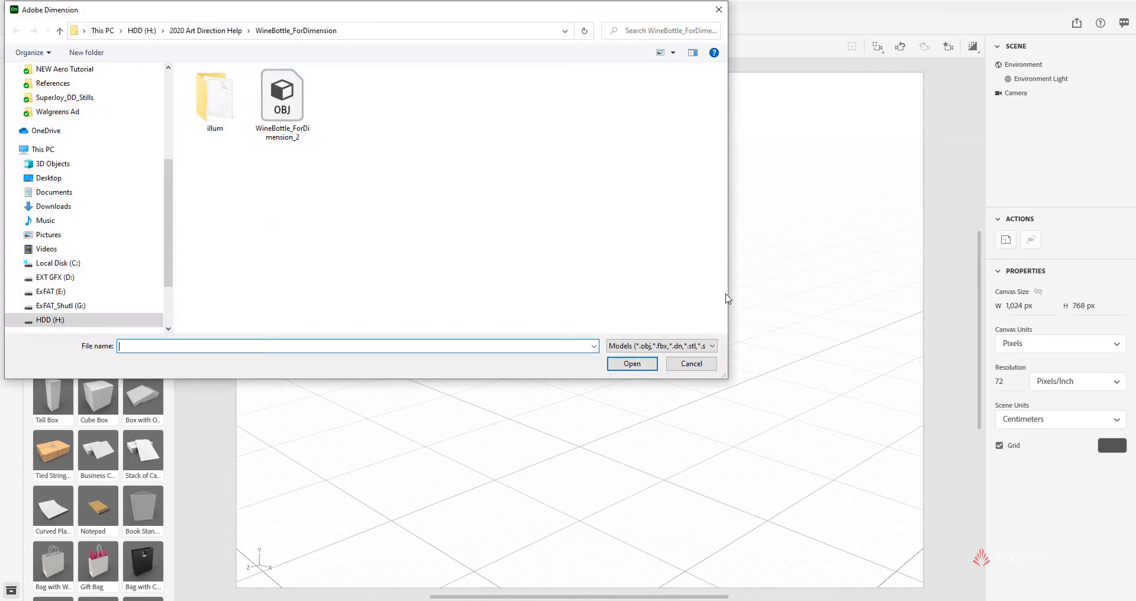
left_click(272, 140)
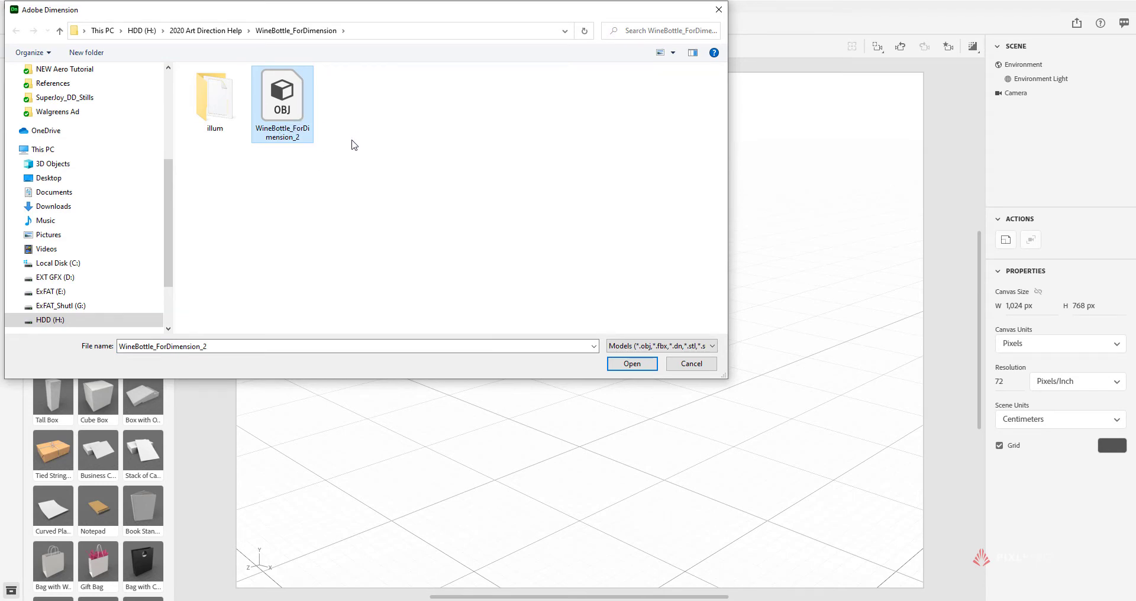
left_click(631, 363)
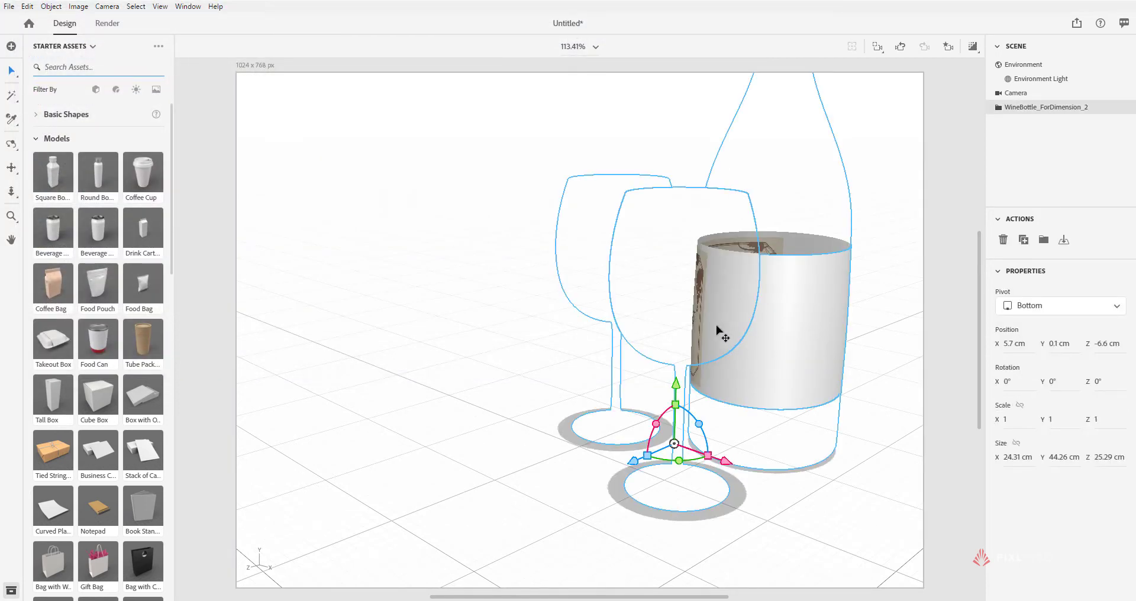
Examine the imported wine bottle and glasses from several angles, finishing with the bottle's label facing the camera
left_click_drag(722, 325, 589, 316)
right_click_drag(589, 317, 1074, 291)
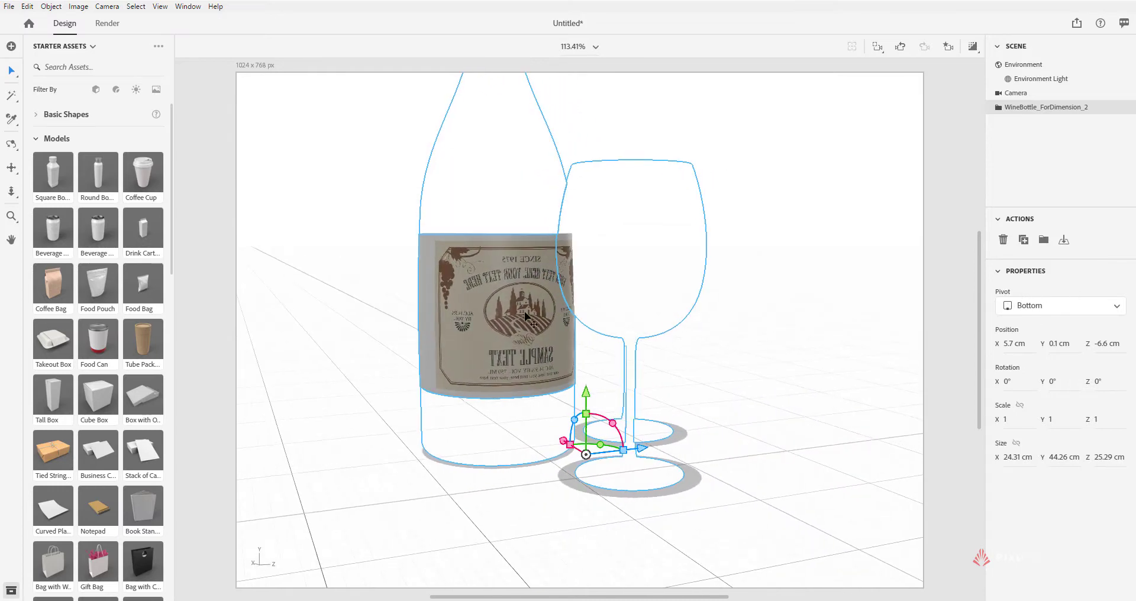
right_click_drag(536, 311, 627, 160)
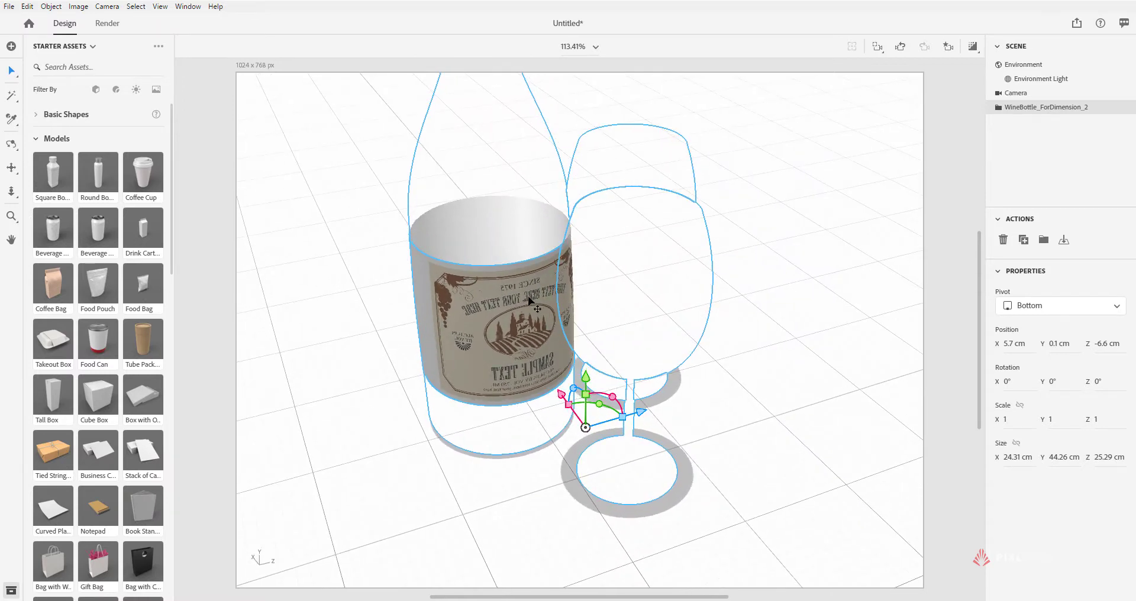
right_click_drag(528, 298, 504, 272)
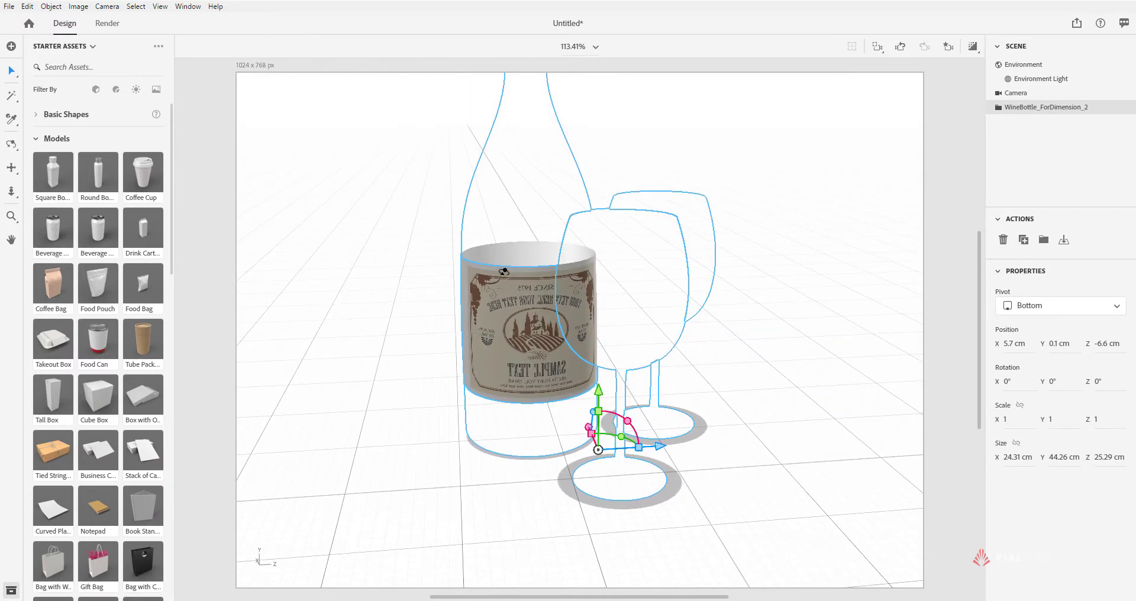
right_click_drag(608, 339, 415, 332)
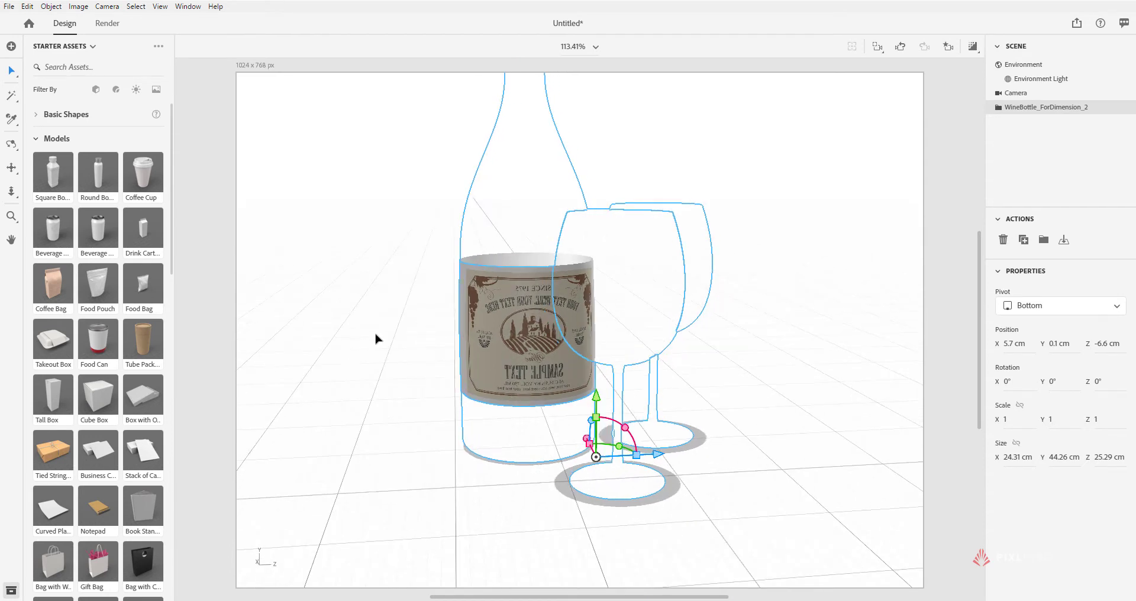
Look over the Adobe Standard Materials in the starter assets
left_click(36, 139)
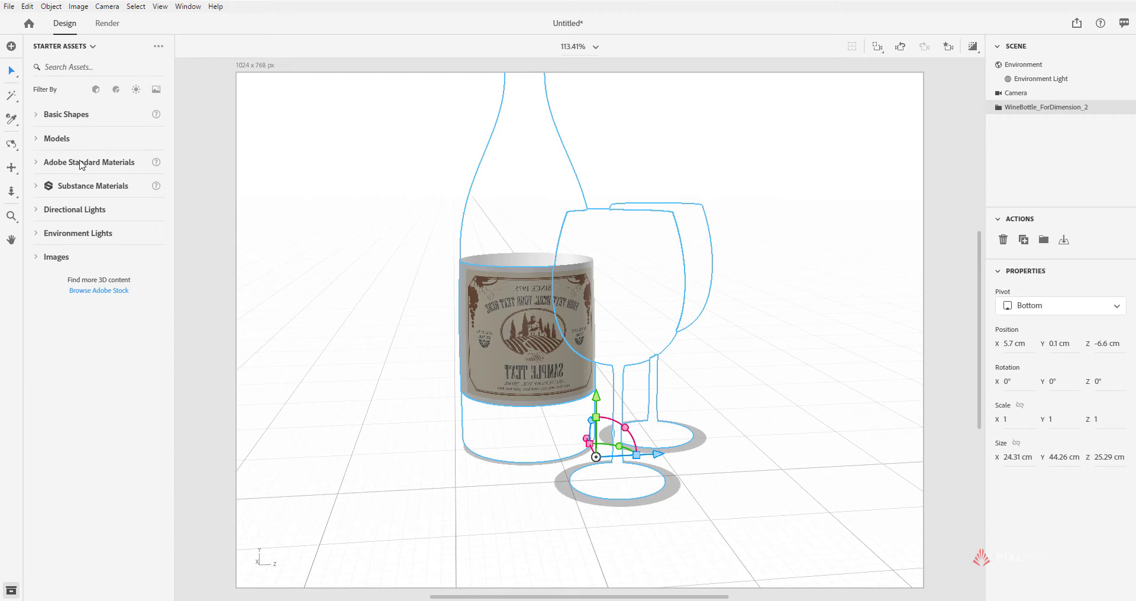
left_click(36, 163)
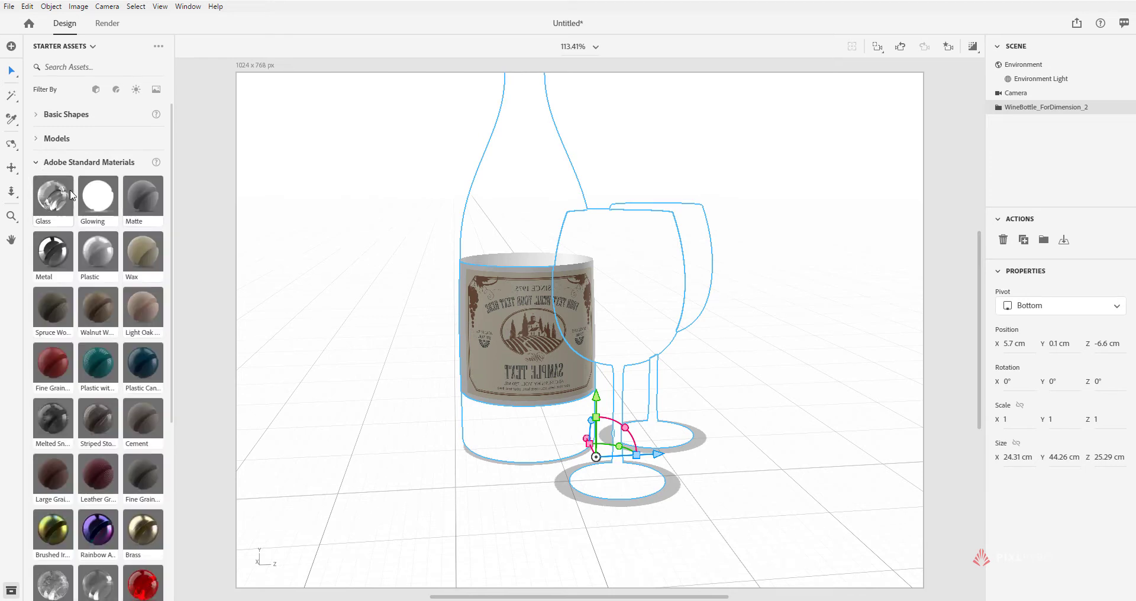
left_click(36, 163)
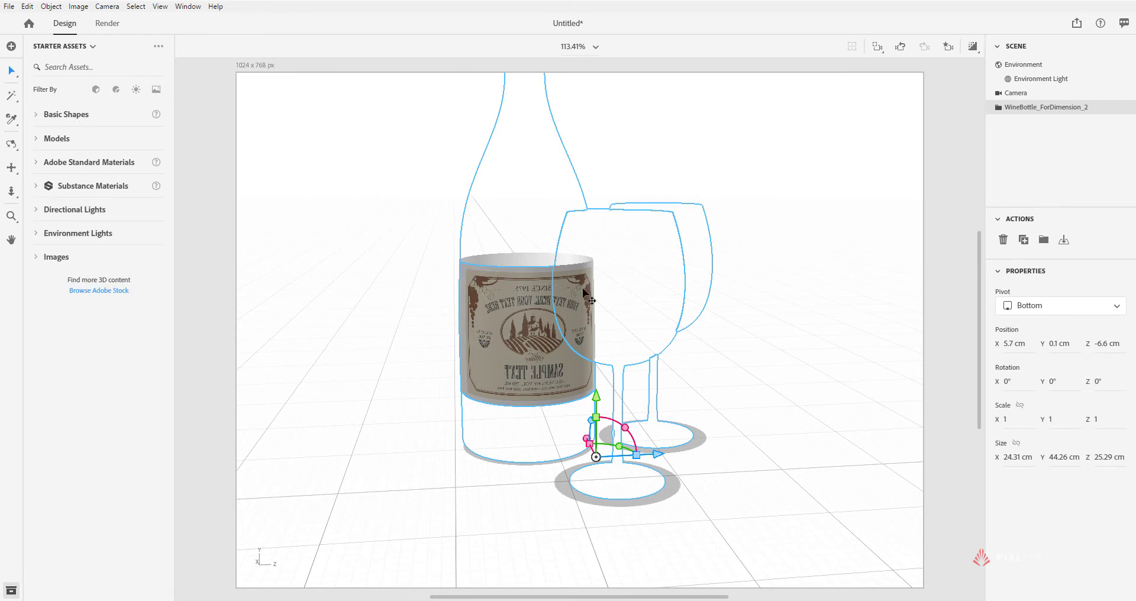
Try the Zigzag Gradient image as a decal on the wine label and as the scene background, undoing each placement
left_click(36, 258)
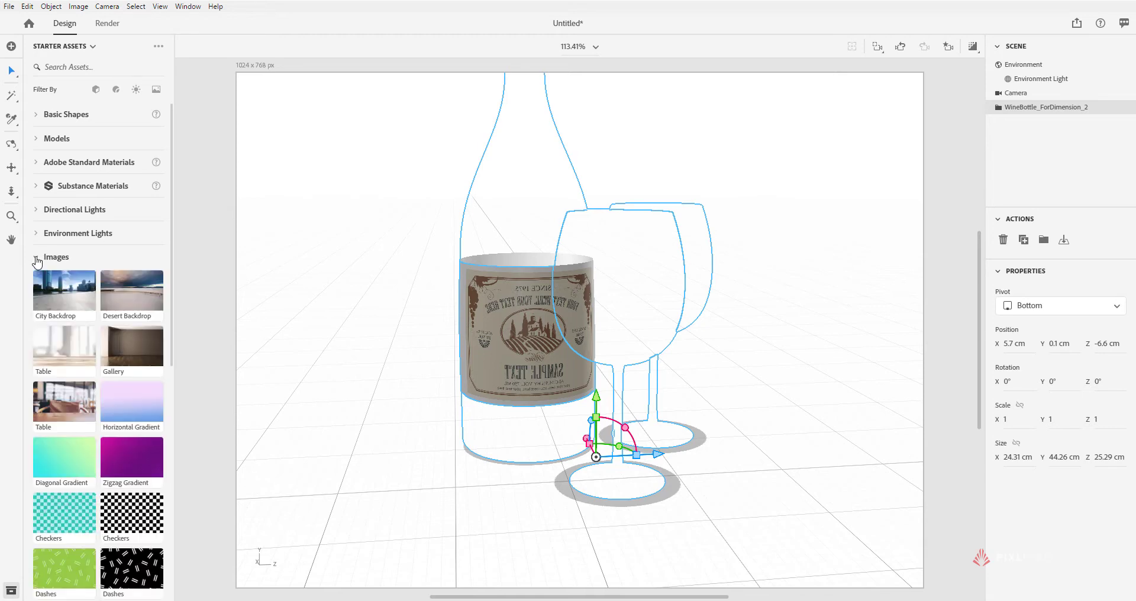
scroll(71, 266, "down", 4)
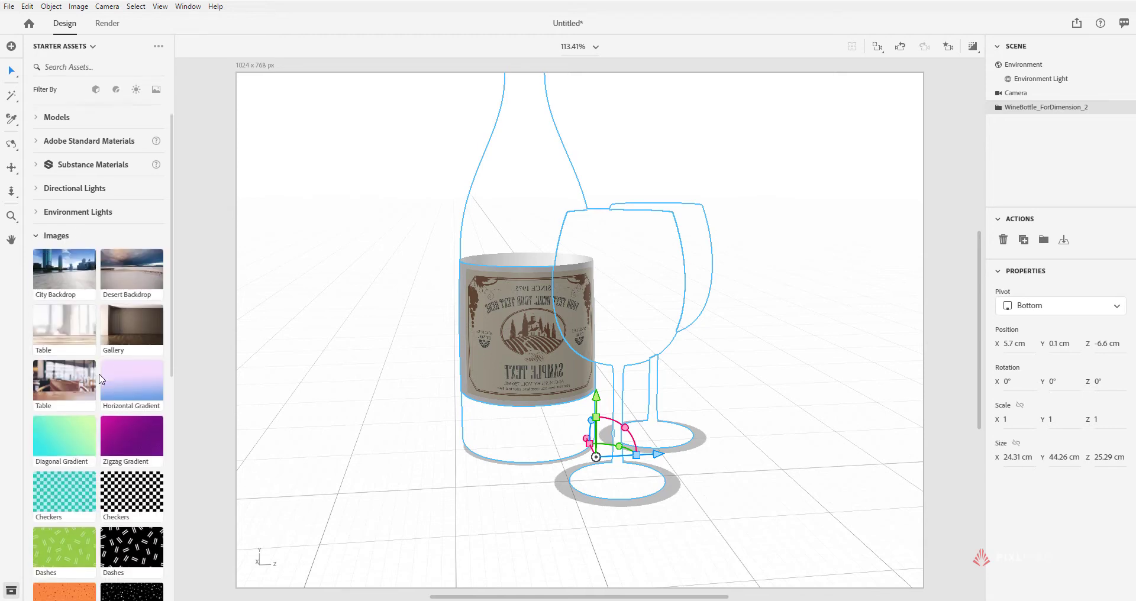
scroll(87, 186, "up", 5)
scroll(98, 248, "down", 5)
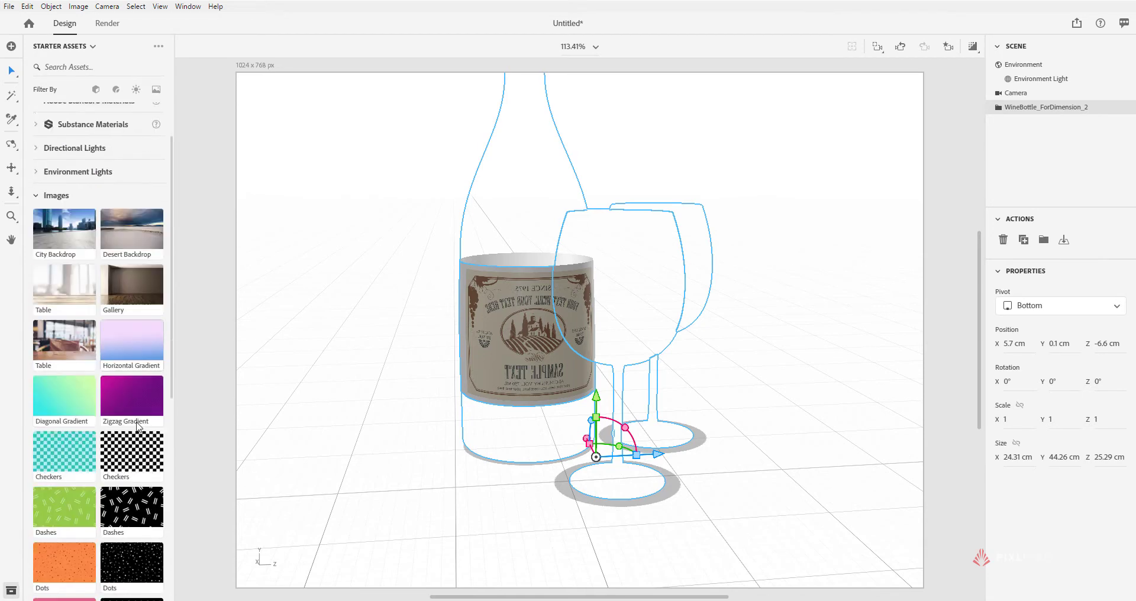
left_click_drag(126, 226, 476, 307)
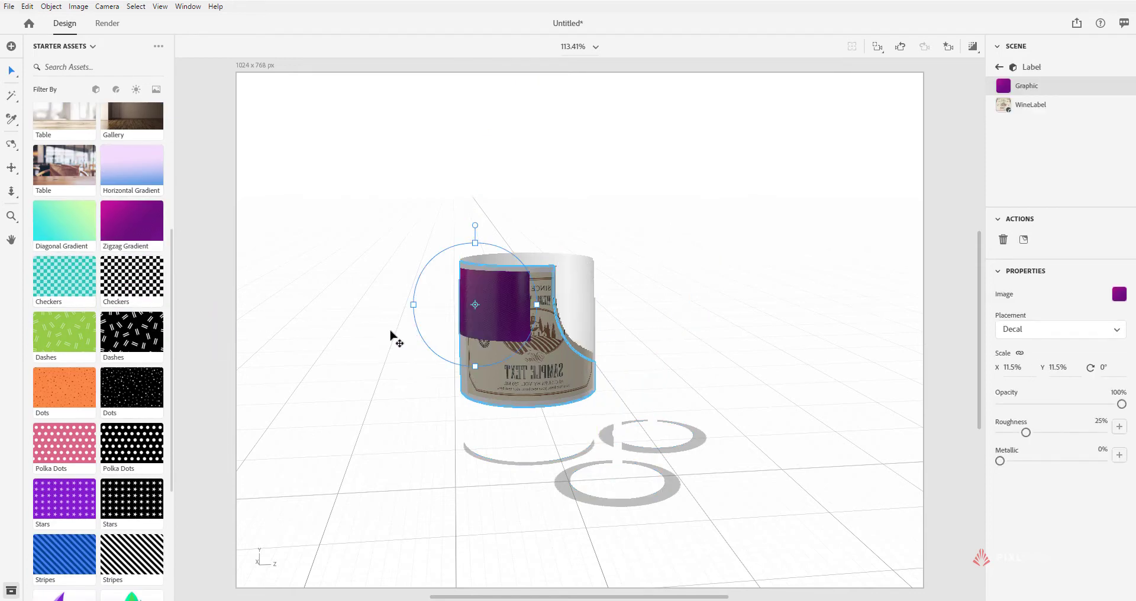
key("ctrl+z")
left_click_drag(155, 230, 347, 261)
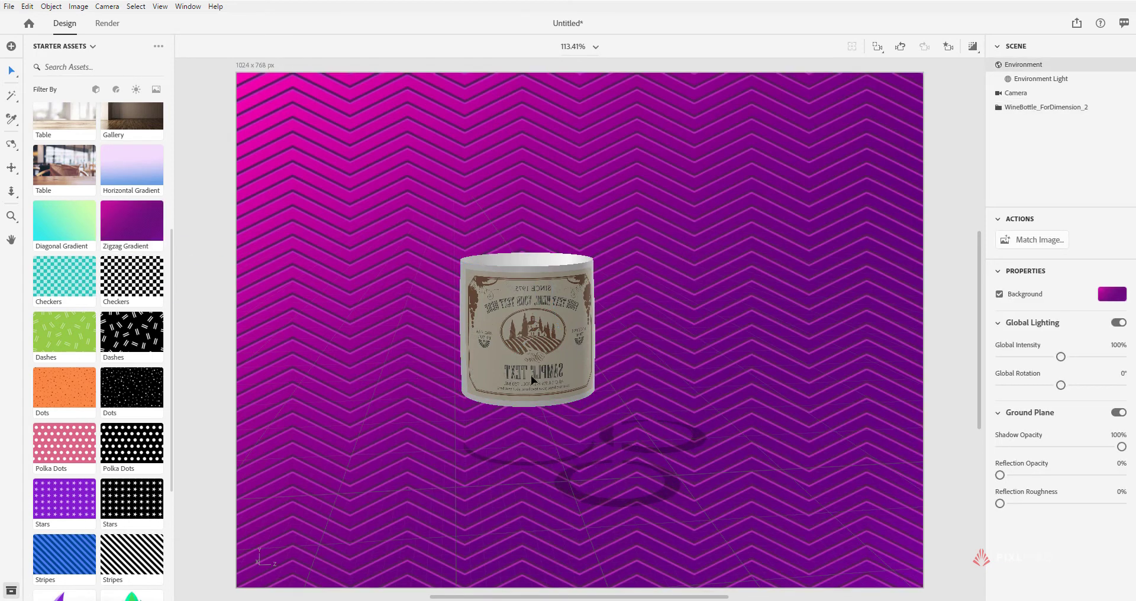
key("ctrl+z")
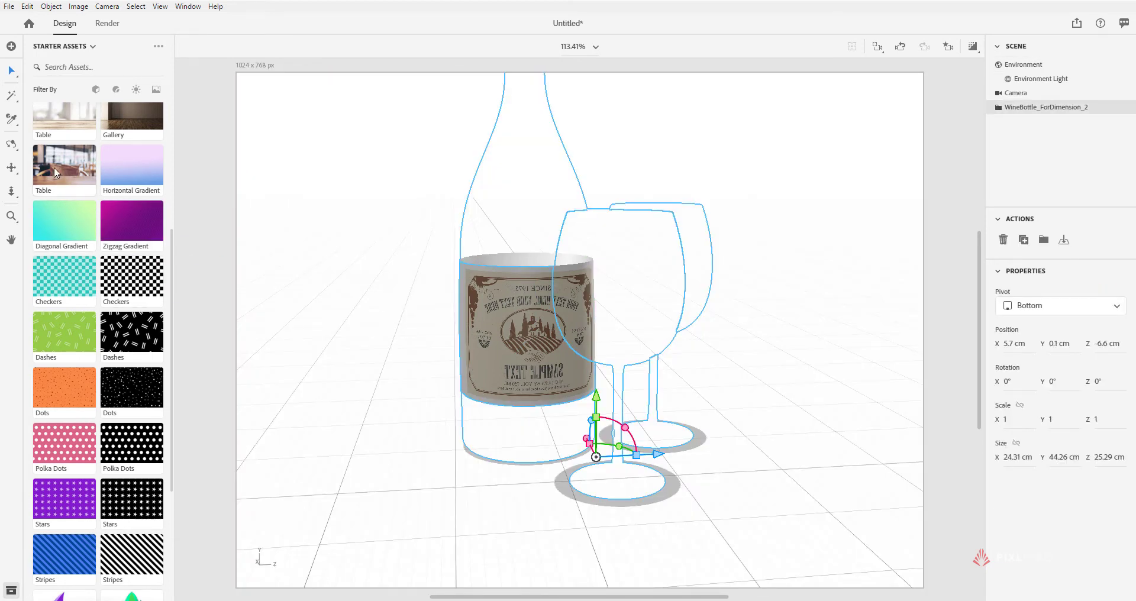
Set the Table image with the brown chair as the scene background and match the scene to the image
left_click_drag(55, 172, 385, 223)
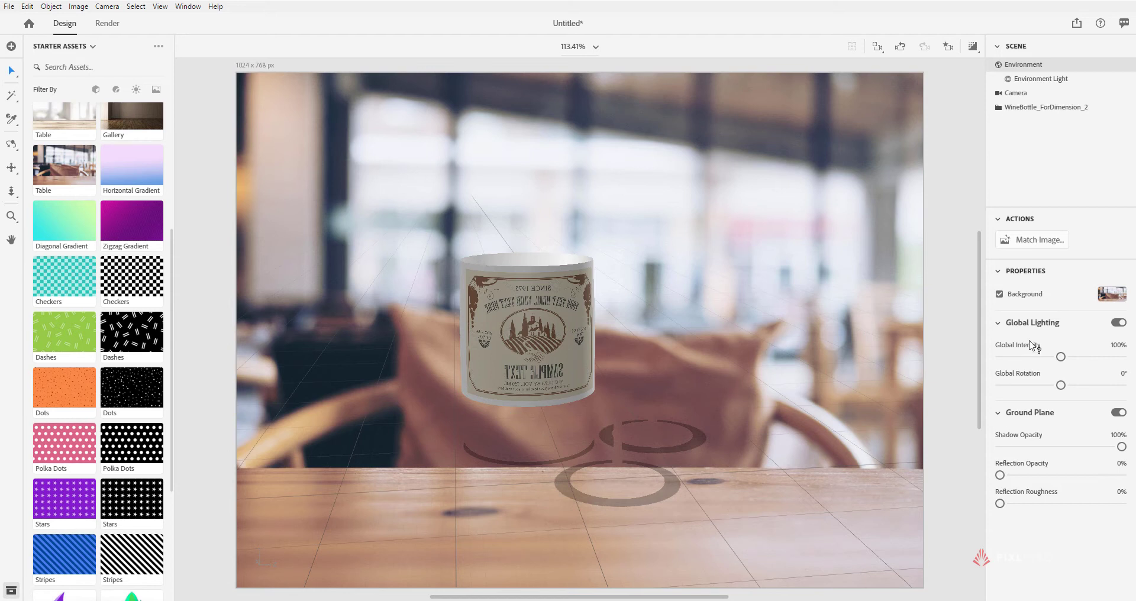
left_click(1042, 240)
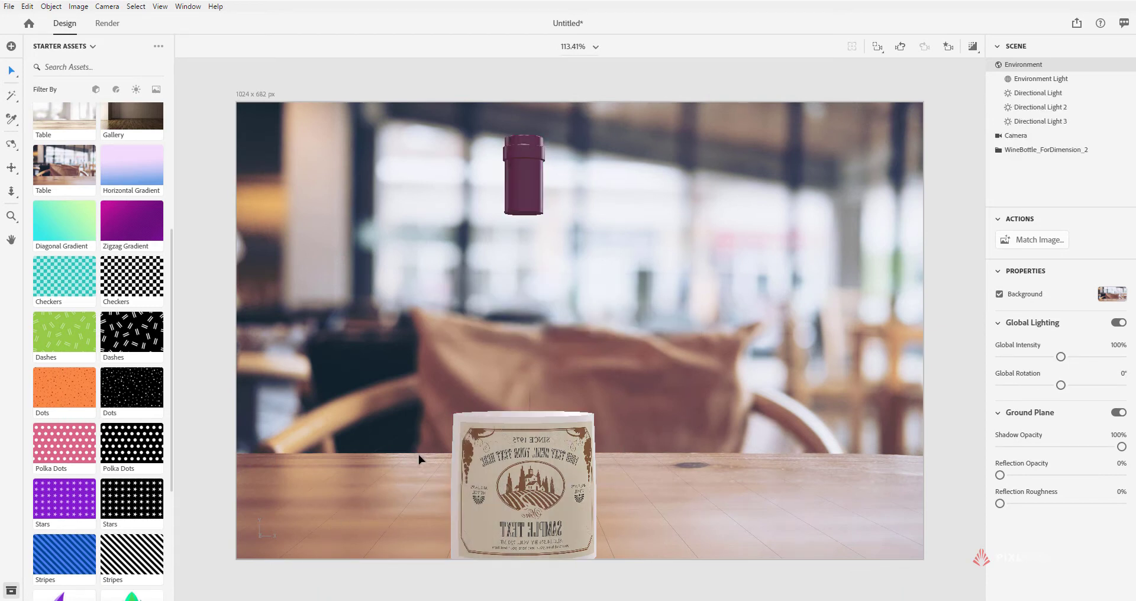
left_click(1036, 335)
Position the WineBottle_ForDimension_2 group on the wooden tabletop at about X 3.6 cm, Y 0 cm, Z -56.4 cm
left_click(1011, 138)
left_click(1018, 151)
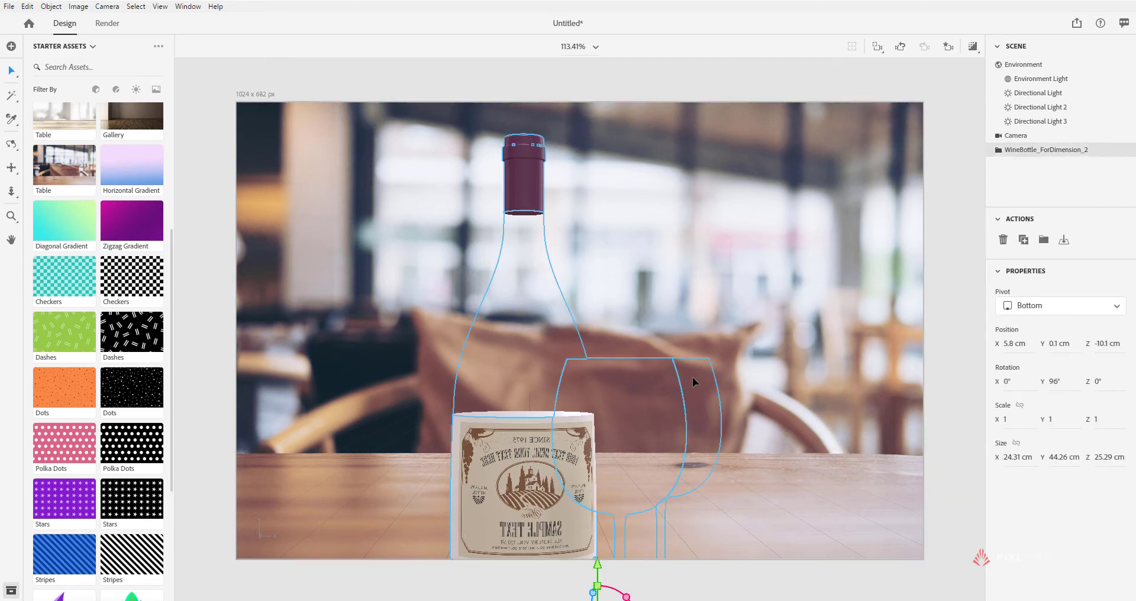
left_click_drag(597, 566, 598, 475)
left_click_drag(657, 535, 804, 544)
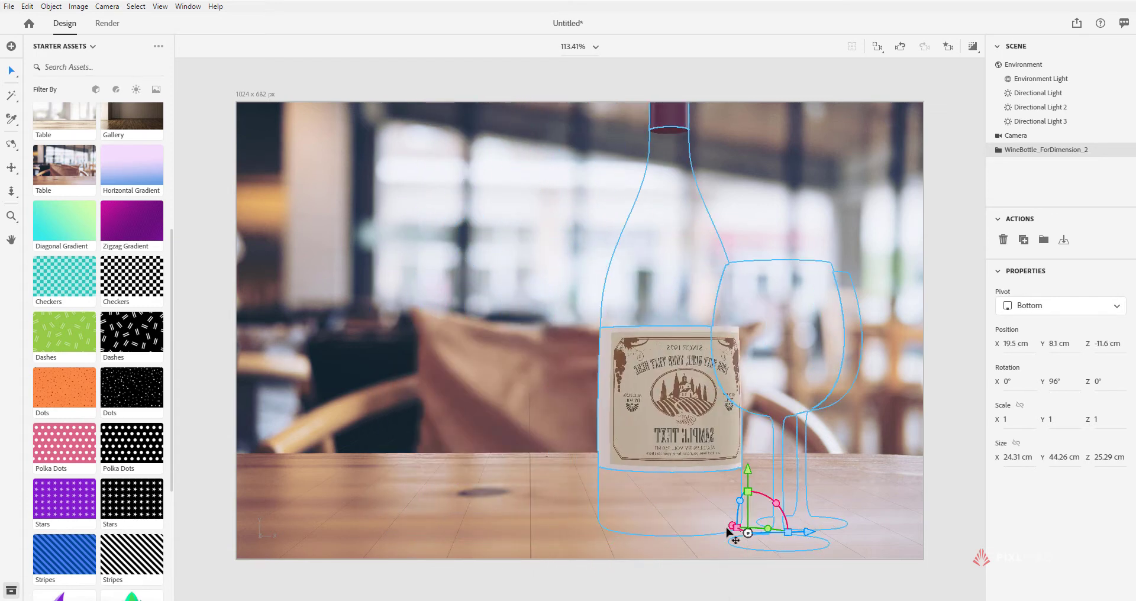
left_click_drag(732, 530, 507, 490)
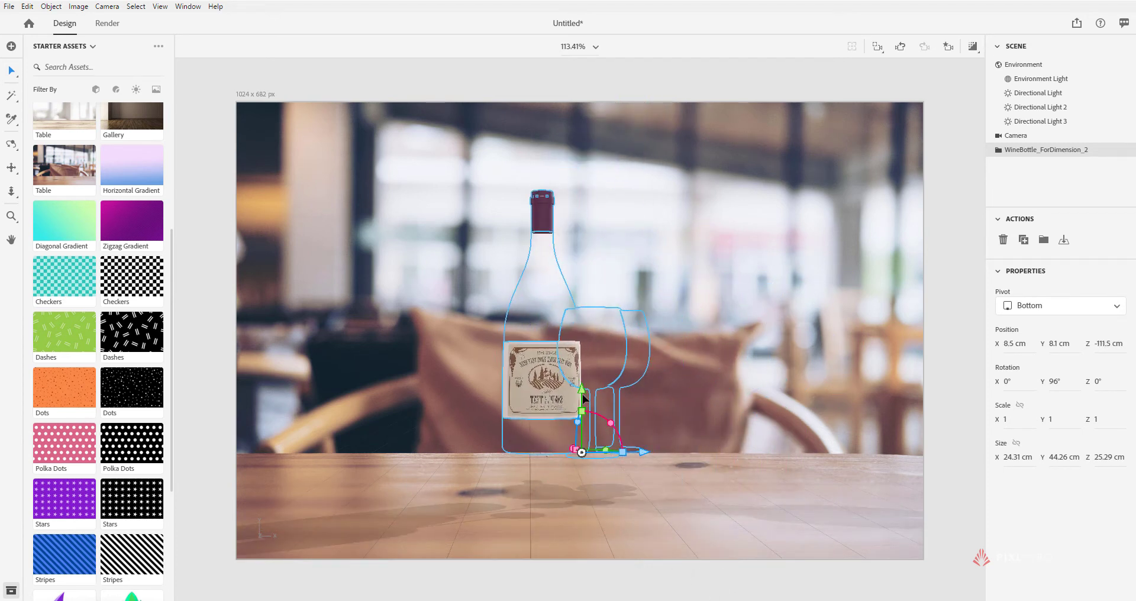
left_click_drag(582, 395, 595, 440)
left_click_drag(644, 502, 611, 502)
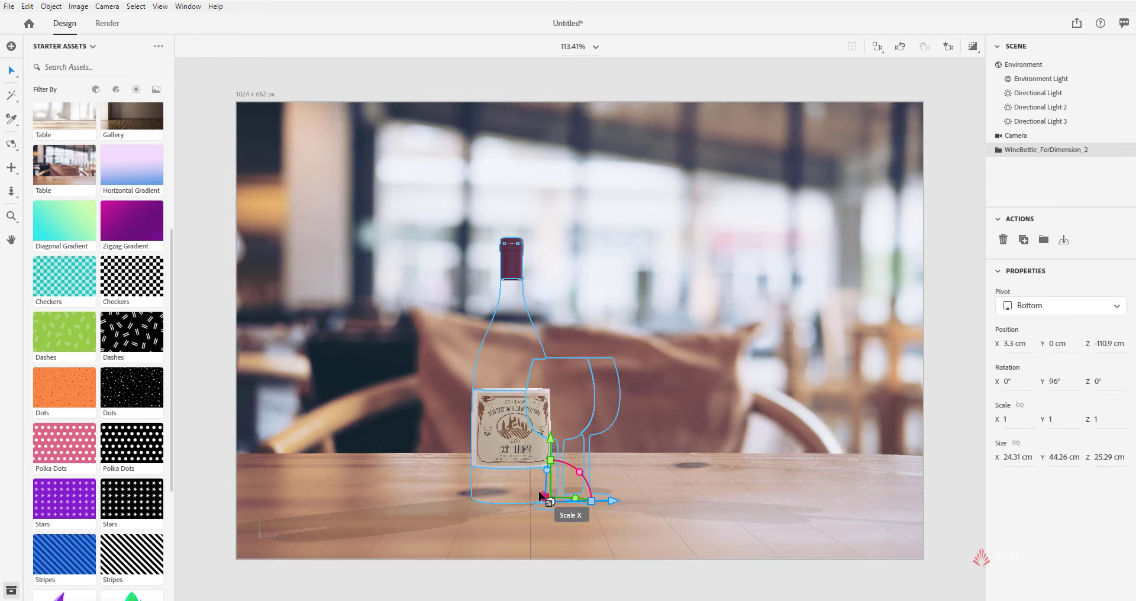
left_click_drag(543, 495, 596, 526)
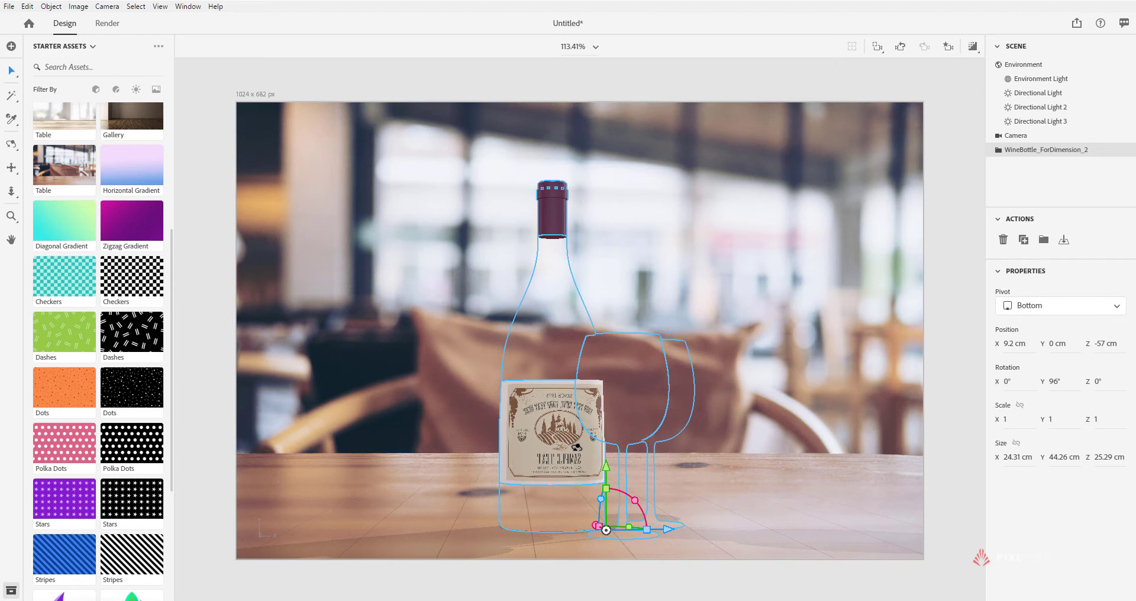
left_click_drag(650, 531, 574, 458)
left_click(573, 458)
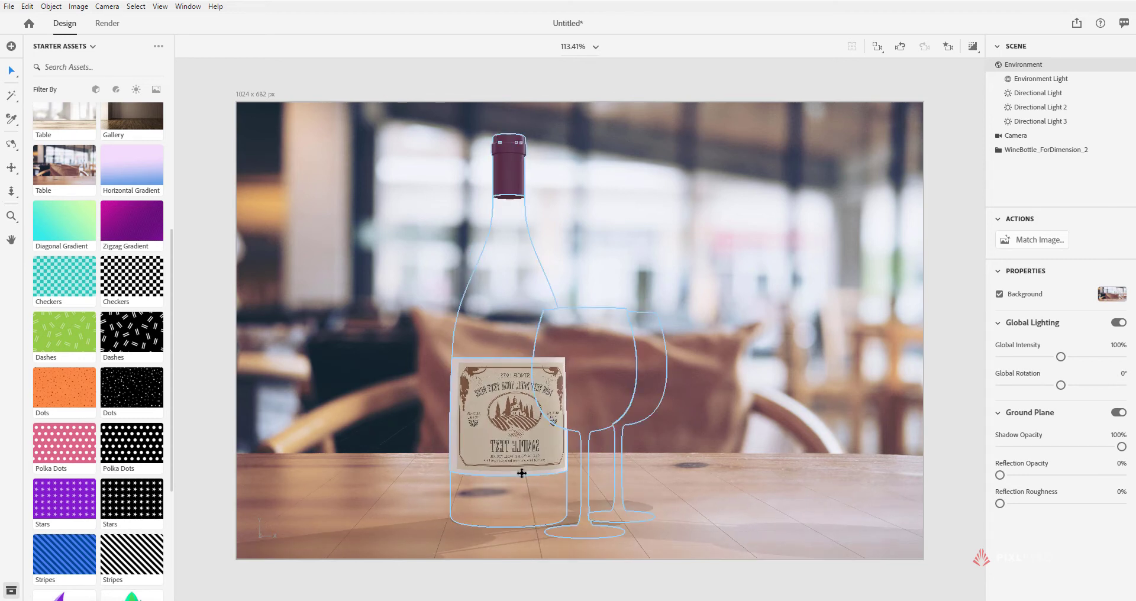
Turn on the render preview and expand the WineBottle_ForDimension_2 group to list its individual parts
left_click(973, 48)
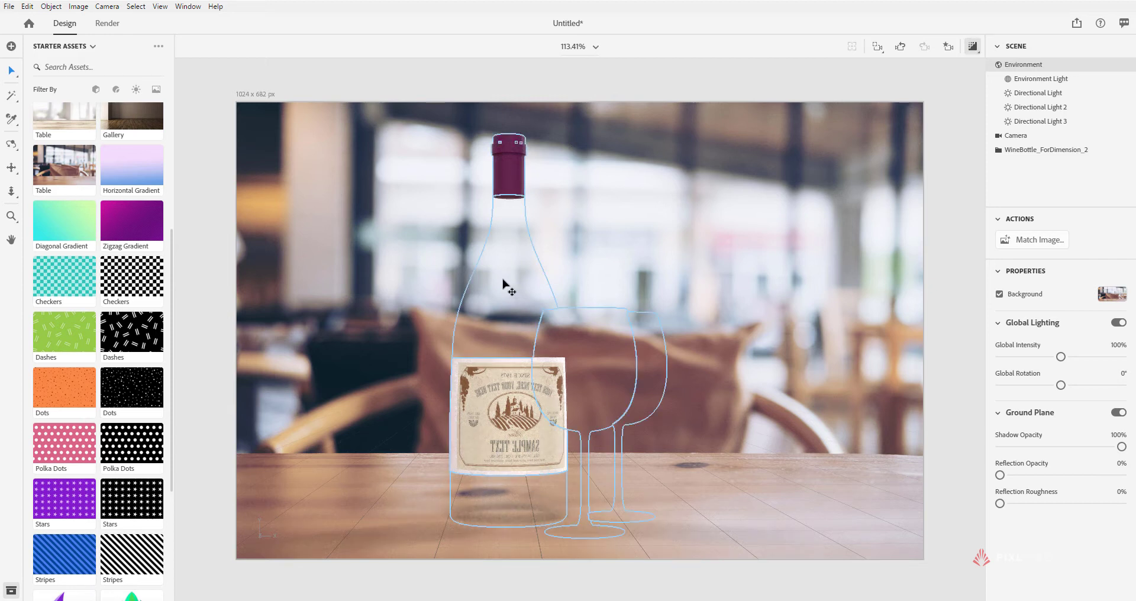
left_click(1027, 153)
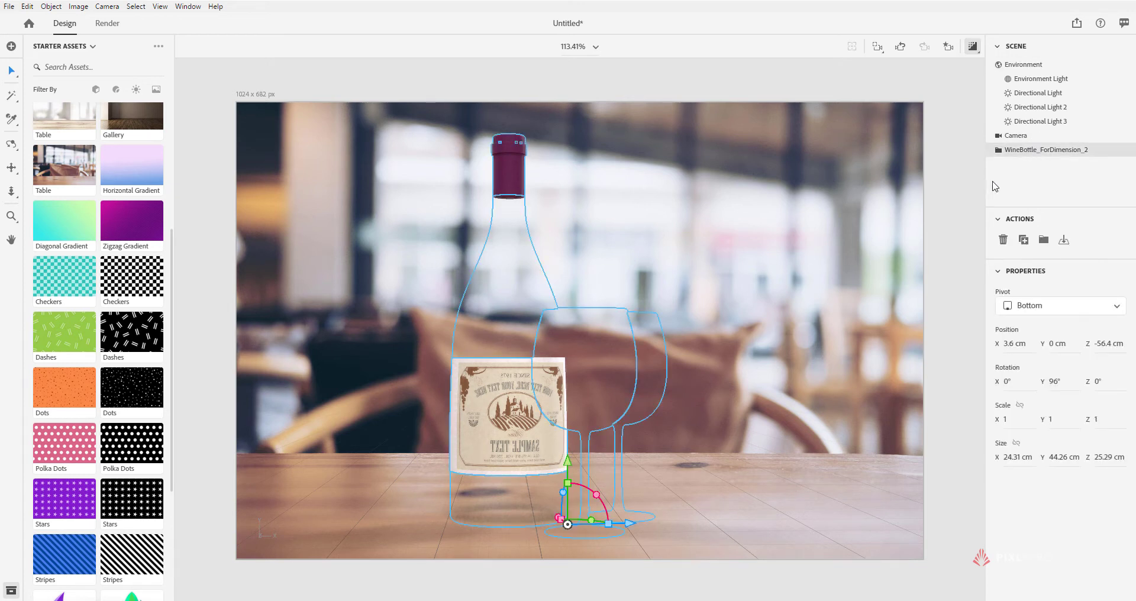
double_click(1027, 153)
left_click(1029, 167)
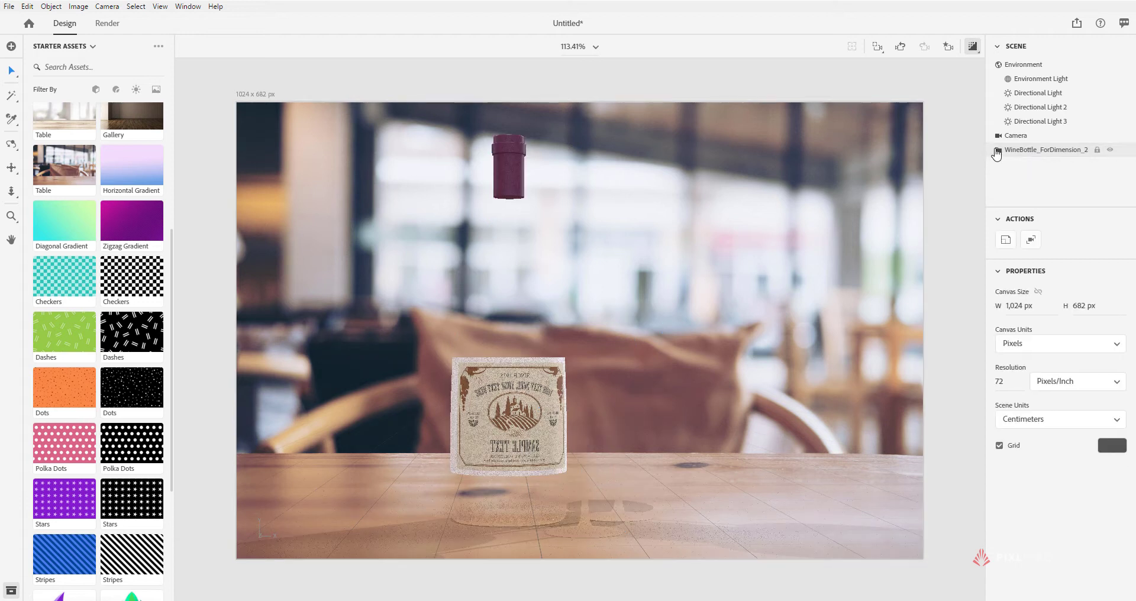
left_click(998, 150)
scroll(1033, 177, "down", 5)
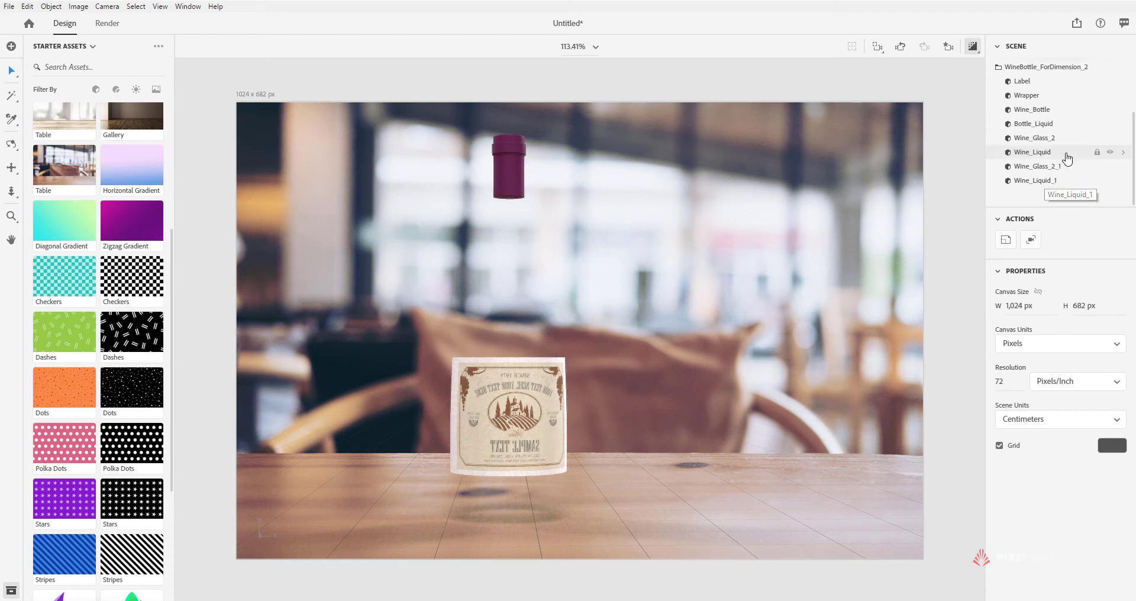
Apply the Glass standard material to Wine_Glass_2, Wine_Glass_2_1 and Wine_Bottle
left_click(1038, 139)
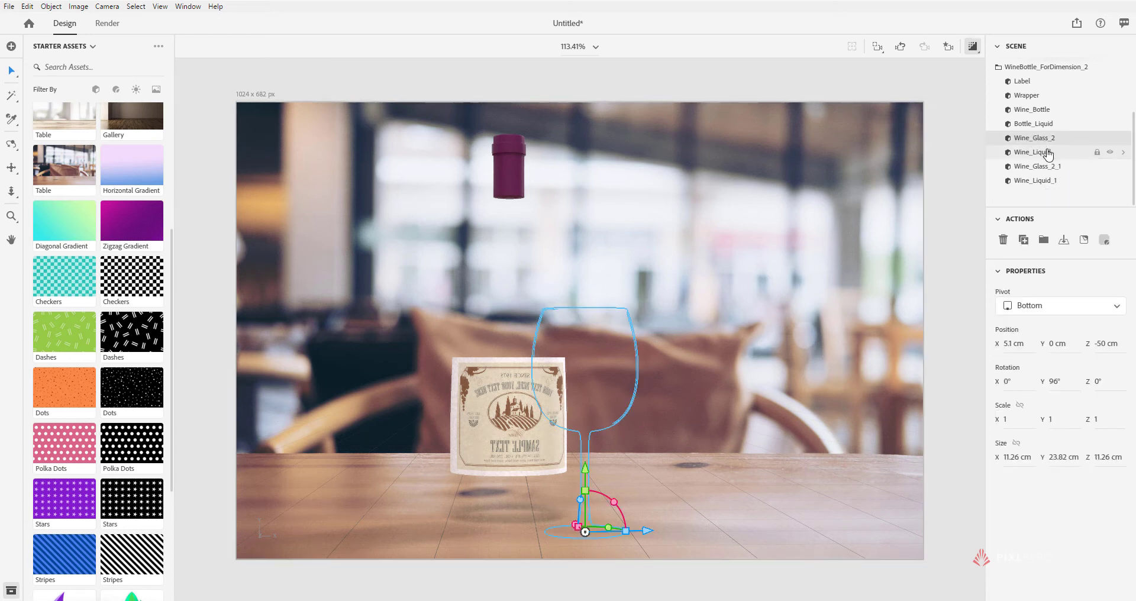
left_click(1046, 152)
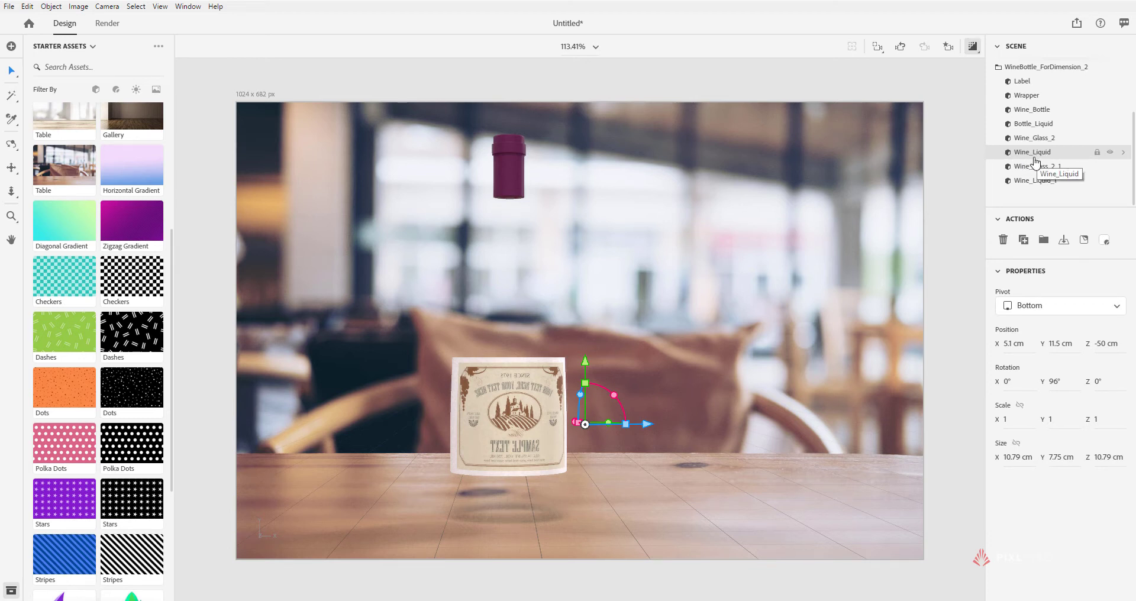
left_click(1035, 139)
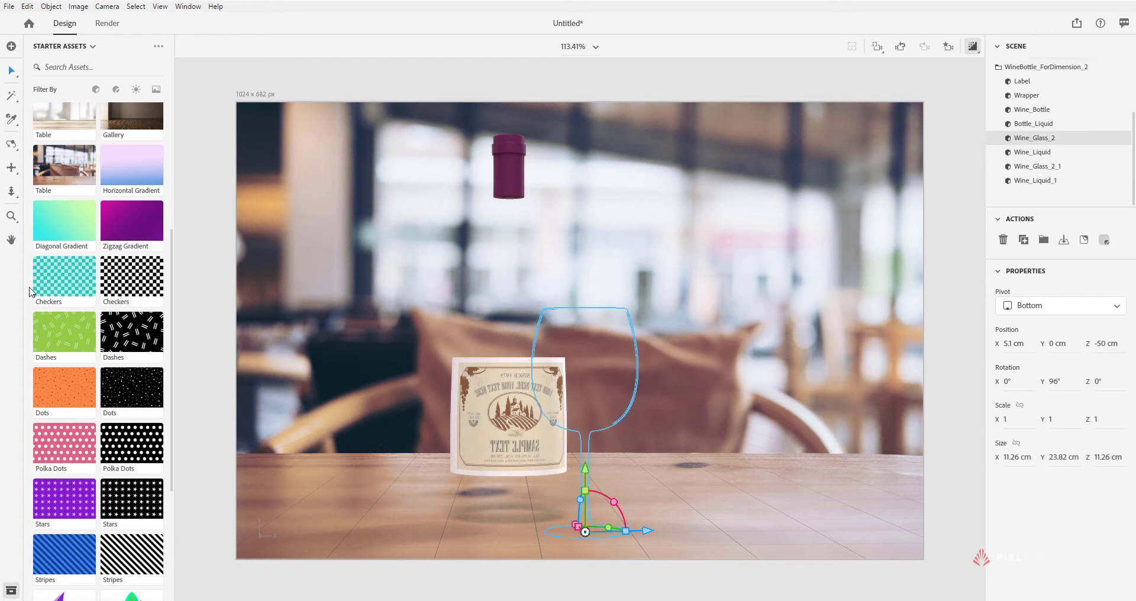
scroll(31, 291, "up", 5)
left_click(36, 163)
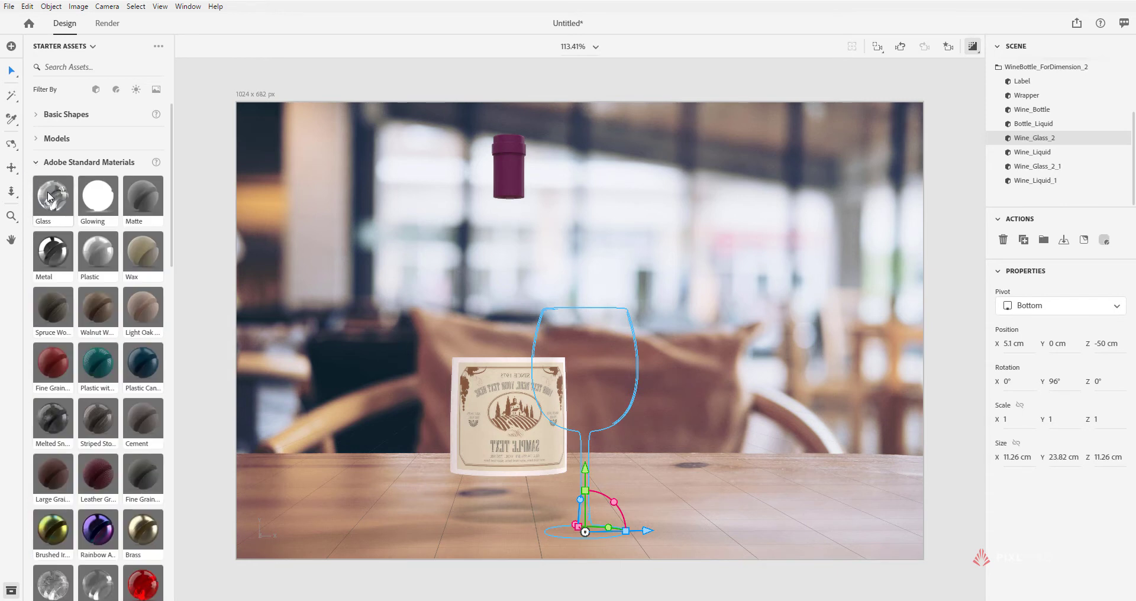
left_click_drag(67, 205, 1032, 141)
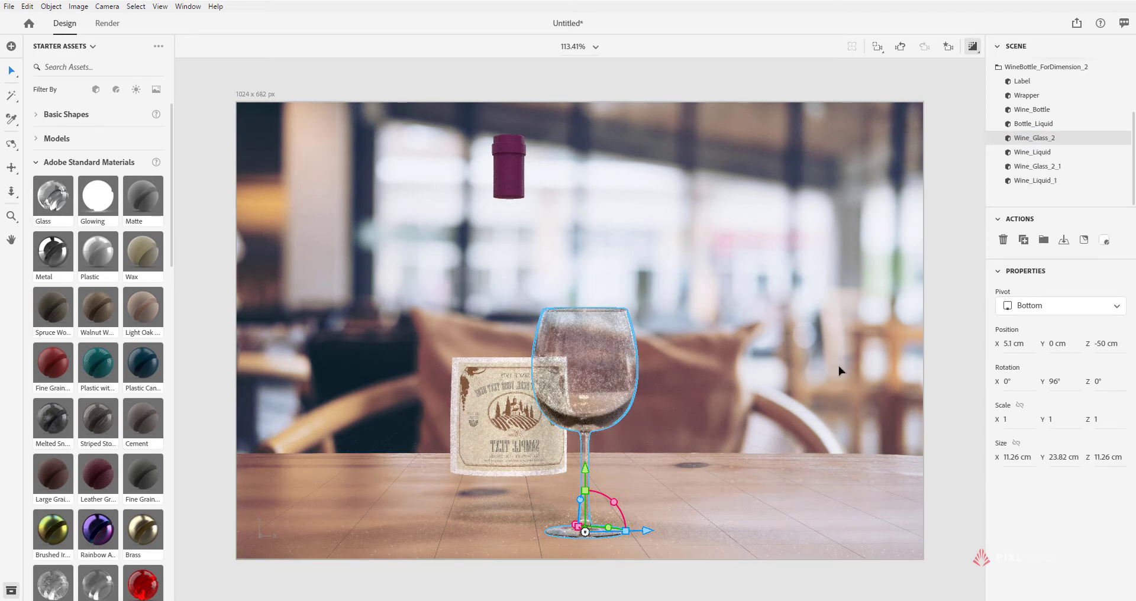
left_click(971, 51)
left_click_drag(53, 196, 1049, 164)
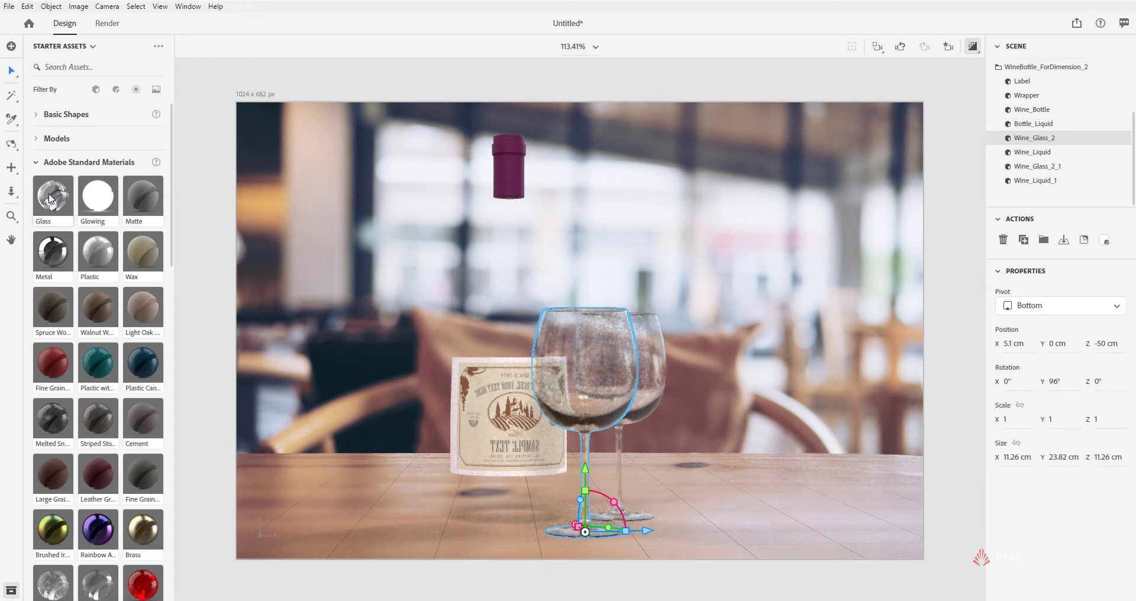
left_click_drag(51, 198, 1049, 110)
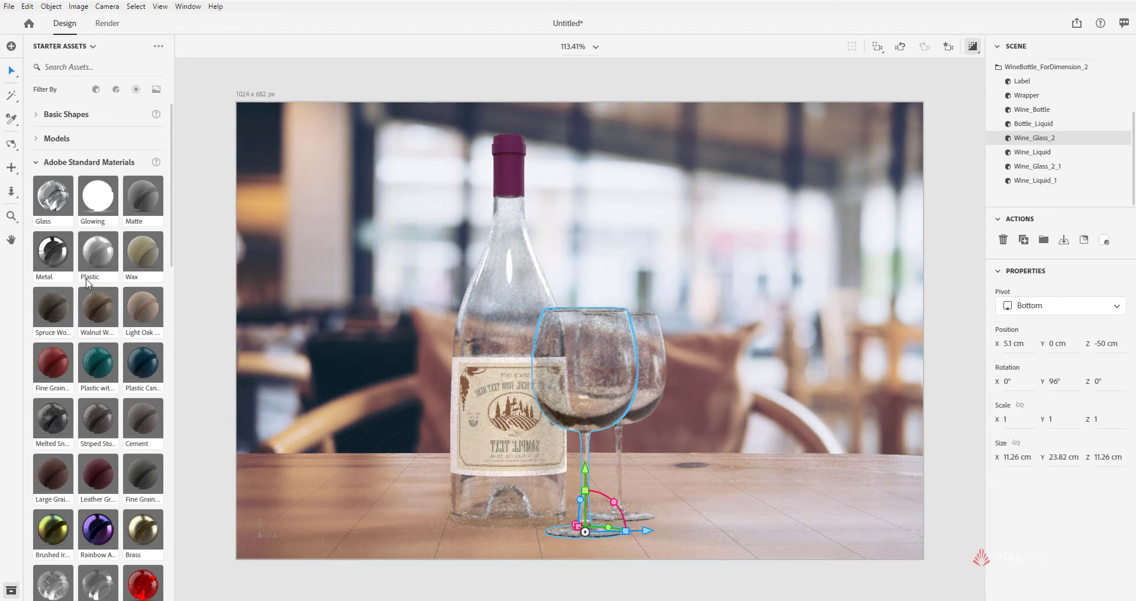
Apply the Beer standard material to Wine_Liquid, Wine_Liquid_1 and Bottle_Liquid
scroll(111, 367, "down", 2)
scroll(111, 367, "up", 2)
scroll(65, 386, "down", 10)
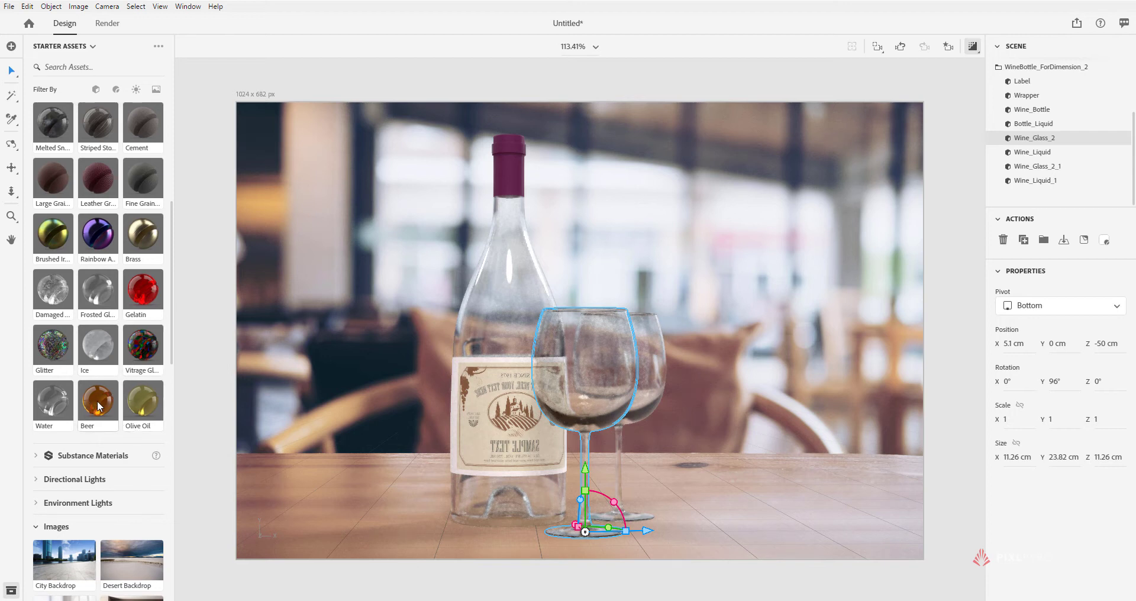
scroll(102, 405, "down", 4)
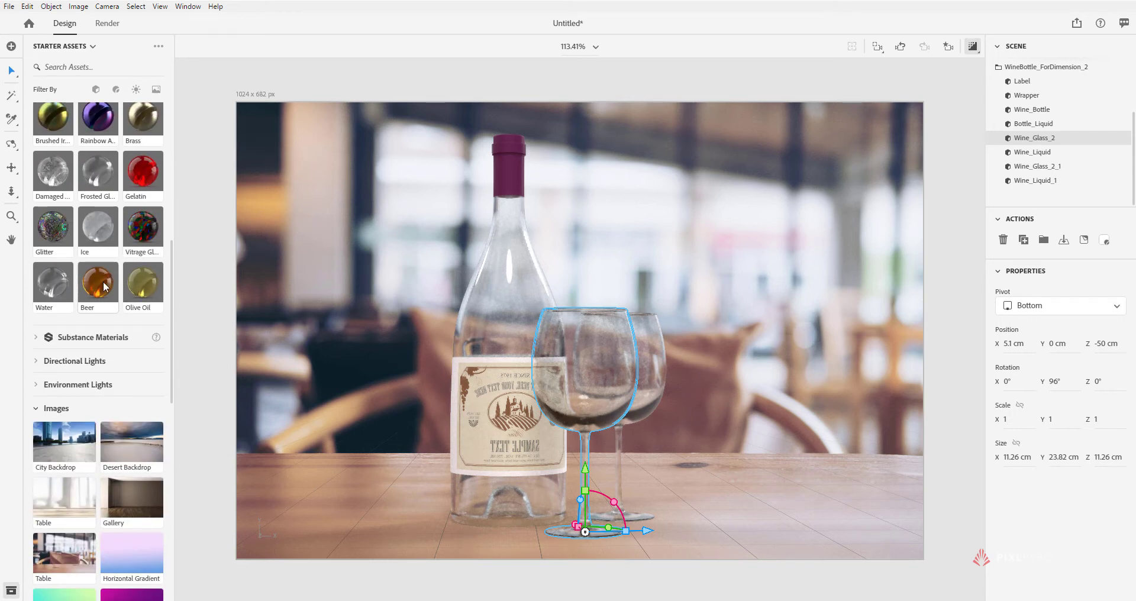
scroll(106, 287, "up", 4)
left_click_drag(98, 408, 1039, 155)
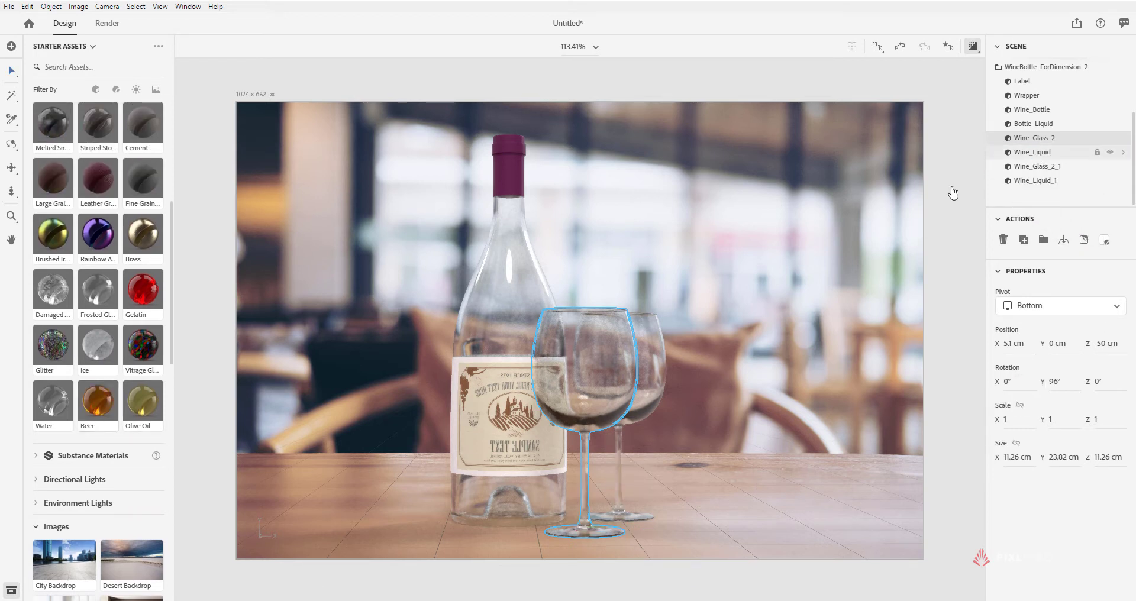
left_click_drag(920, 291, 1037, 183)
left_click_drag(94, 410, 1039, 124)
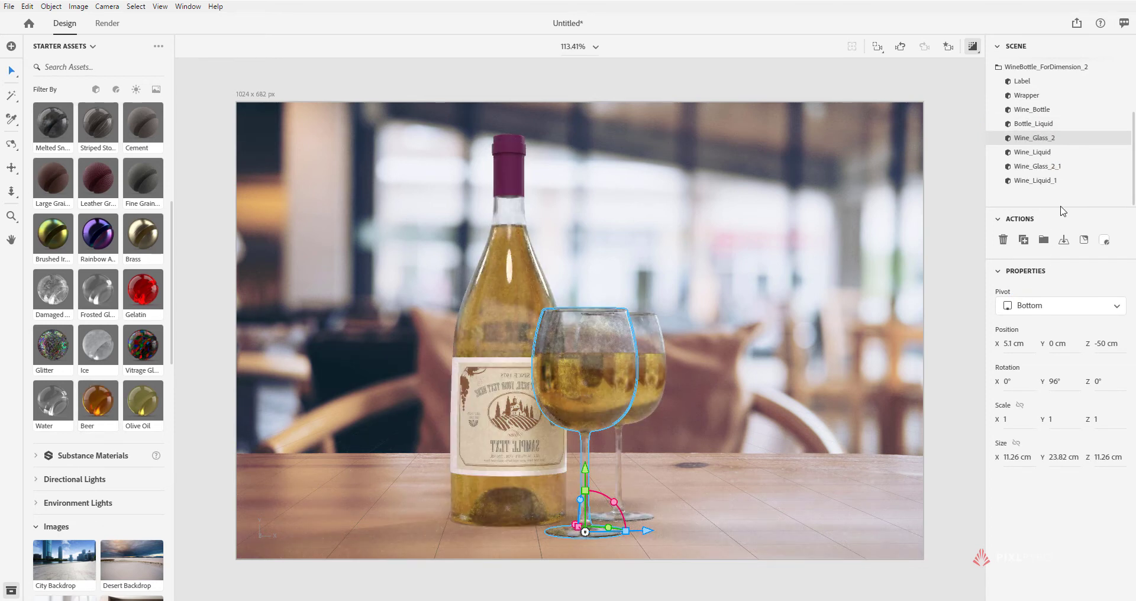
Change the base color of Bottle_Liquid's Beer material to a dark wine magenta, RGB 153, 18, 97
left_click(1030, 127)
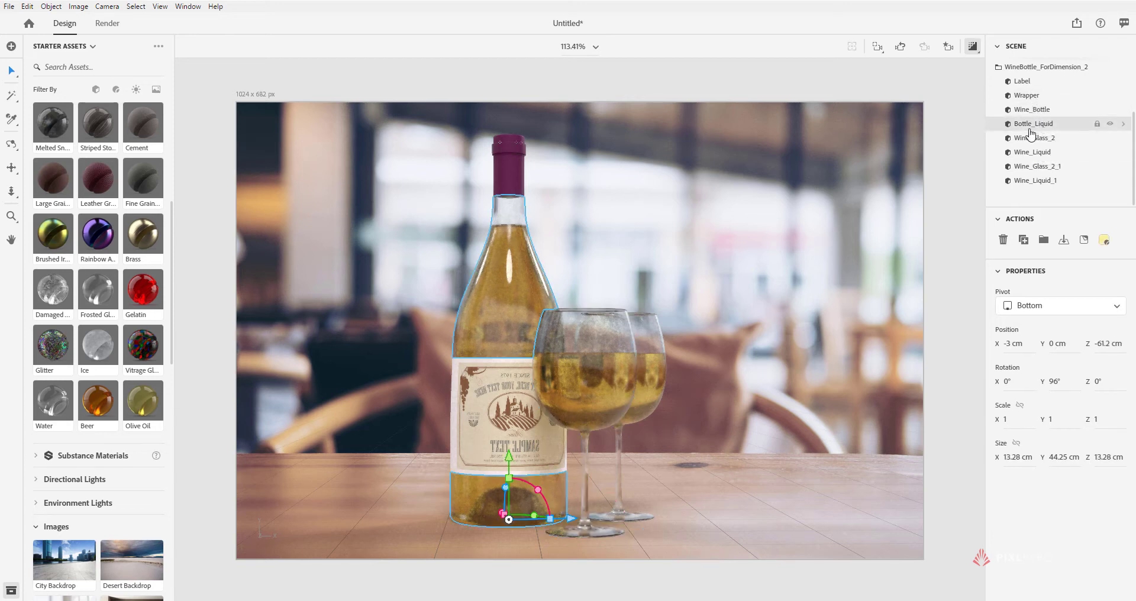
left_click(1123, 124)
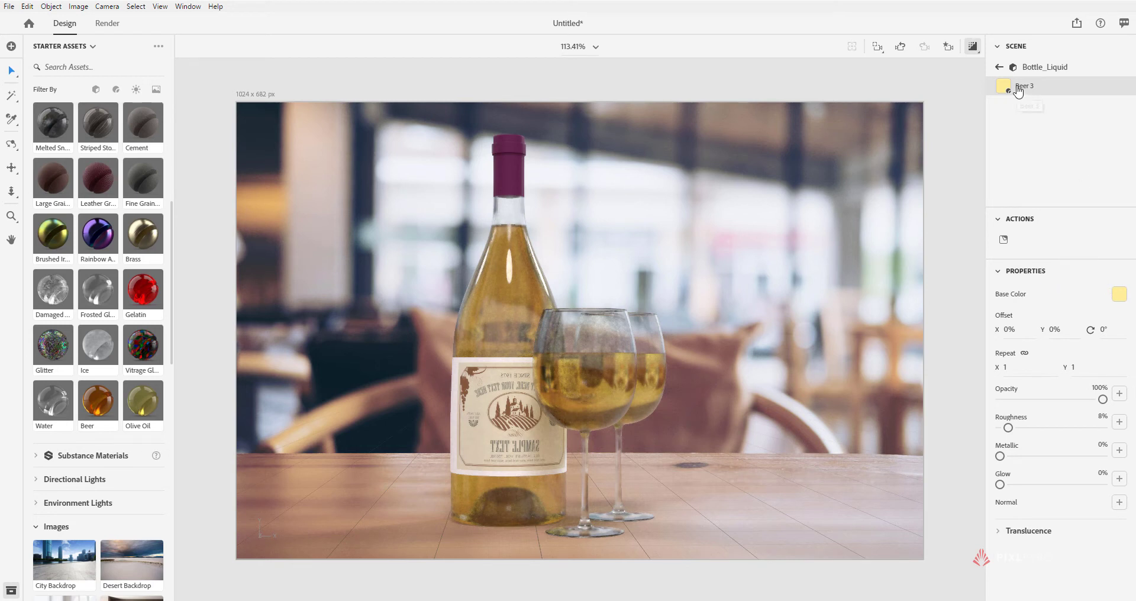
left_click(1118, 295)
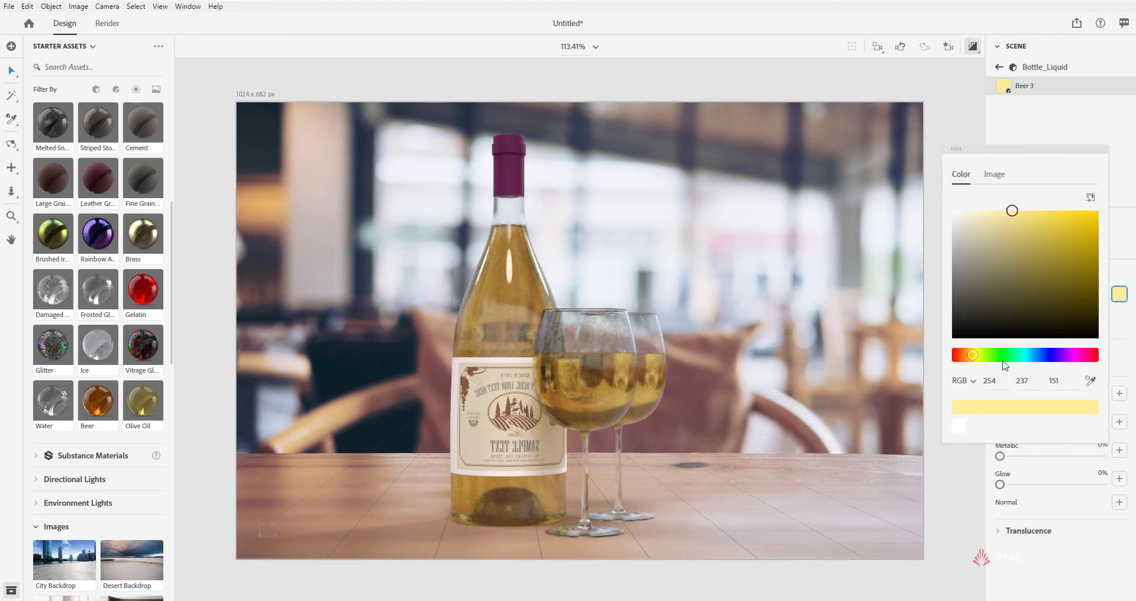
left_click_drag(975, 361, 1085, 361)
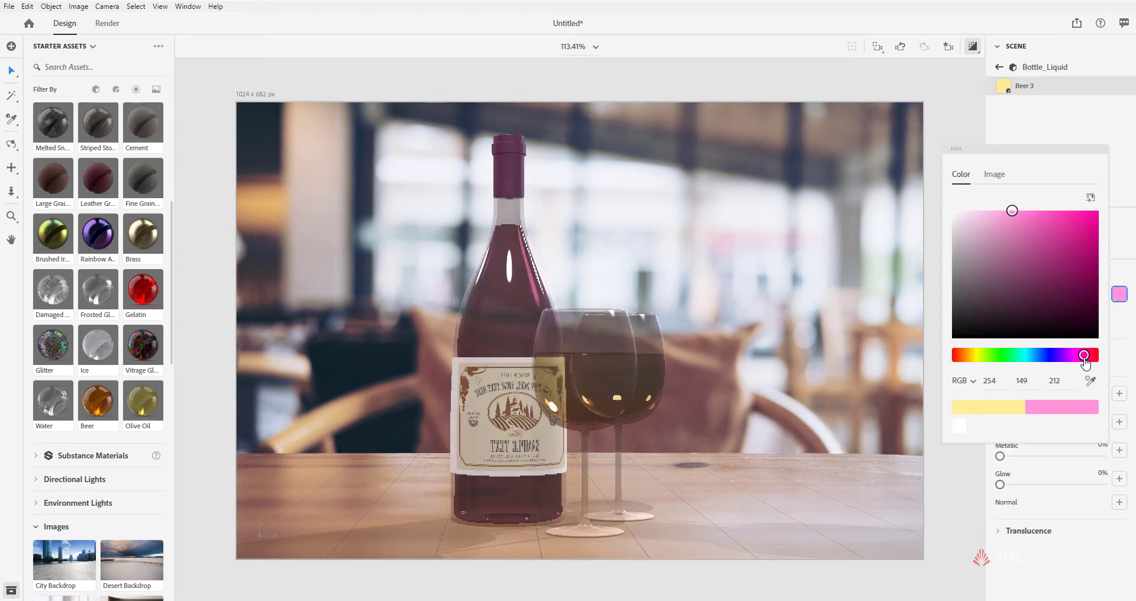
mouse_move(1058, 248)
left_mouse_down()
mouse_move(1065, 236)
mouse_move(1079, 300)
mouse_move(1083, 237)
mouse_move(1081, 261)
left_mouse_up()
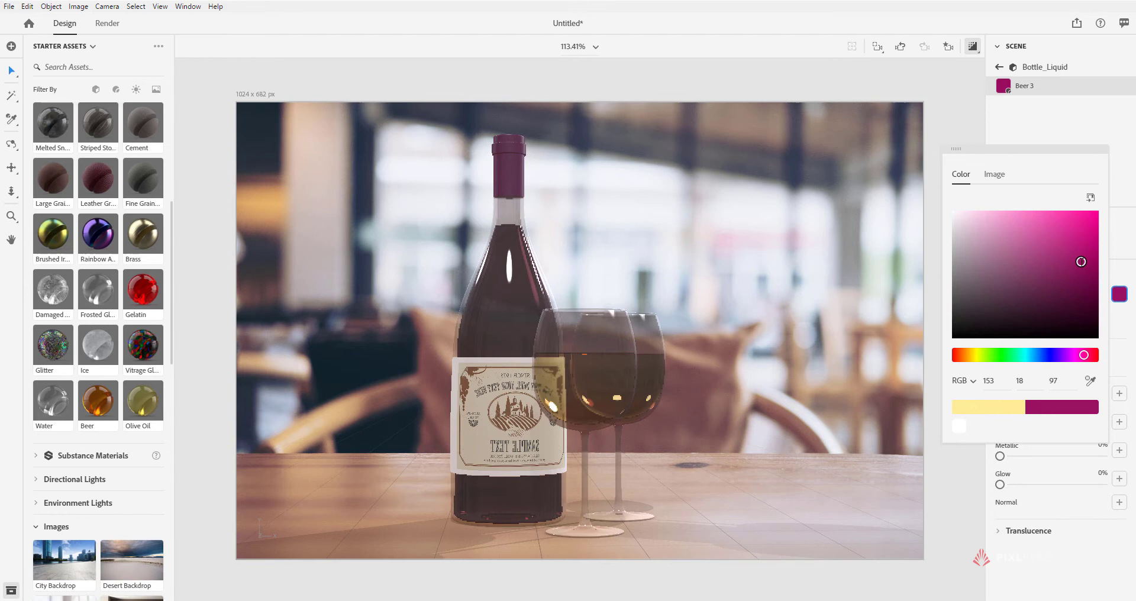
left_click(1126, 252)
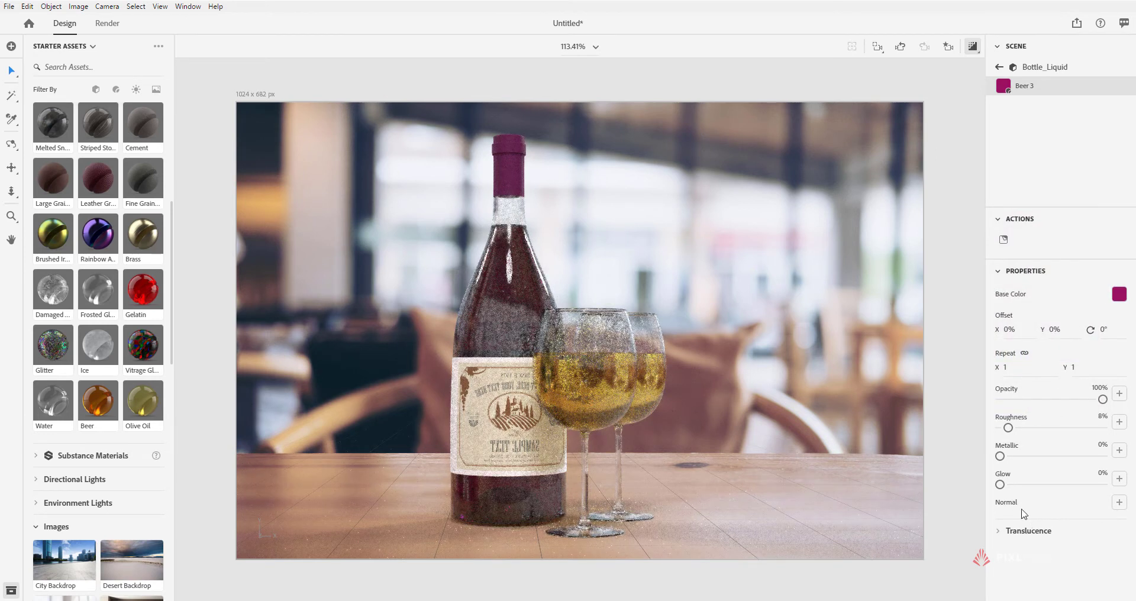
Increase the density in the translucence settings of Bottle_Liquid's material
left_click(1003, 532)
scroll(1081, 535, "down", 3)
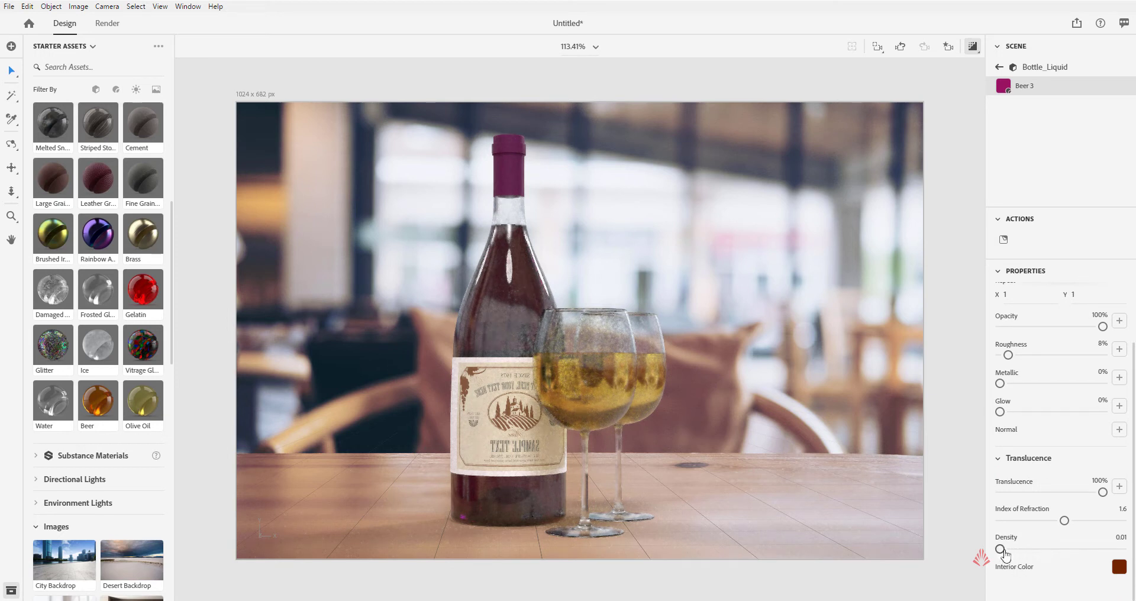
left_click_drag(1001, 550, 1036, 556)
left_click_drag(1035, 555, 1062, 556)
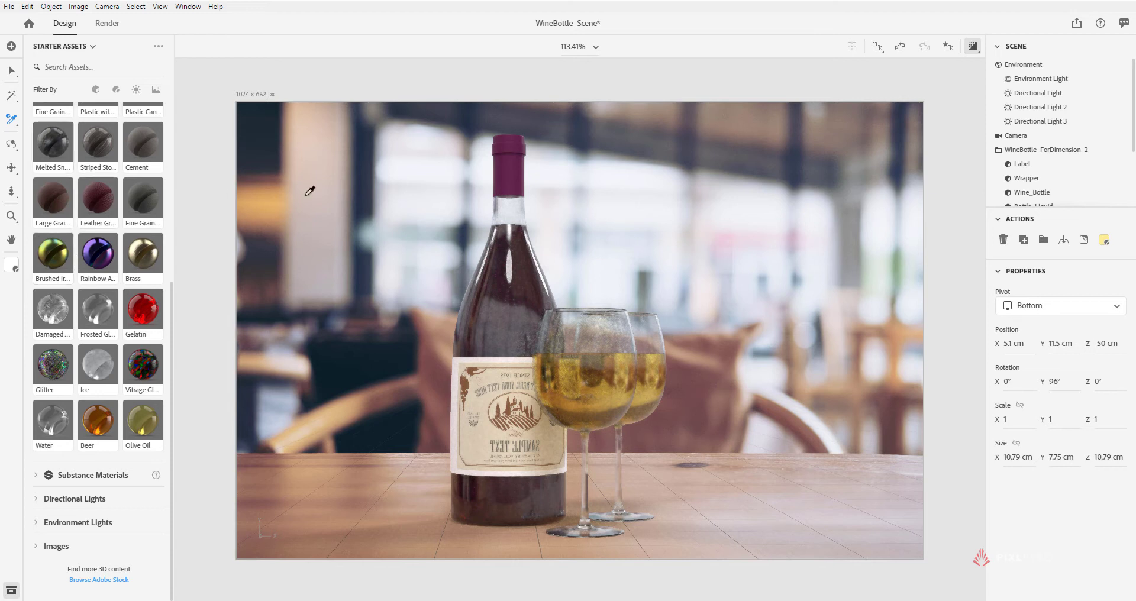
Try to copy the wine bottle's material onto Wine_Liquid with the Sampler tool, then undo it
left_click(11, 120)
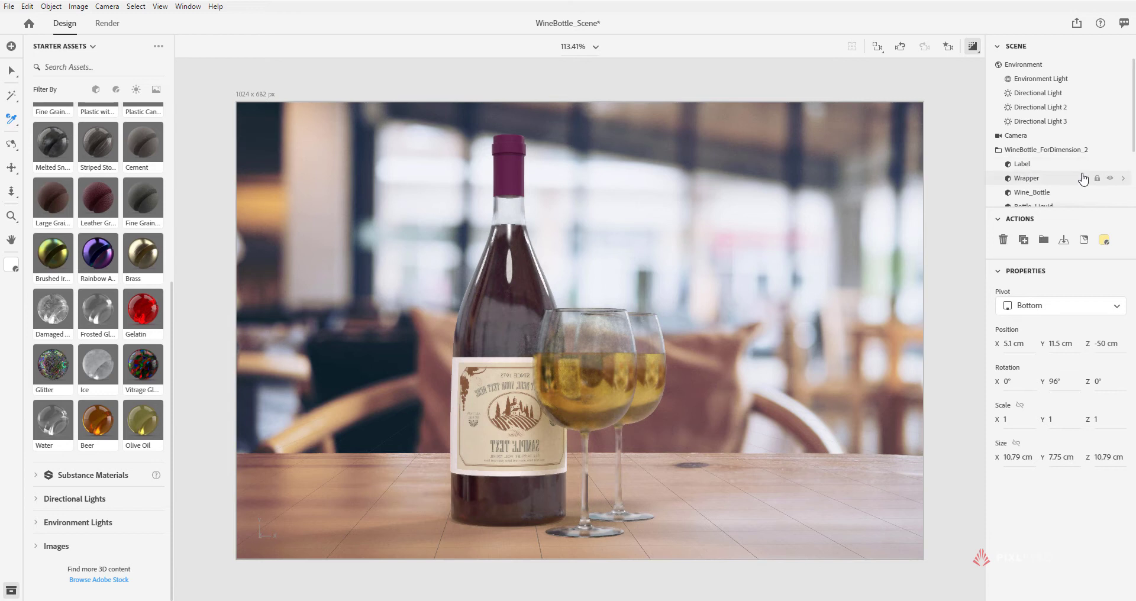
scroll(1084, 177, "down", 2)
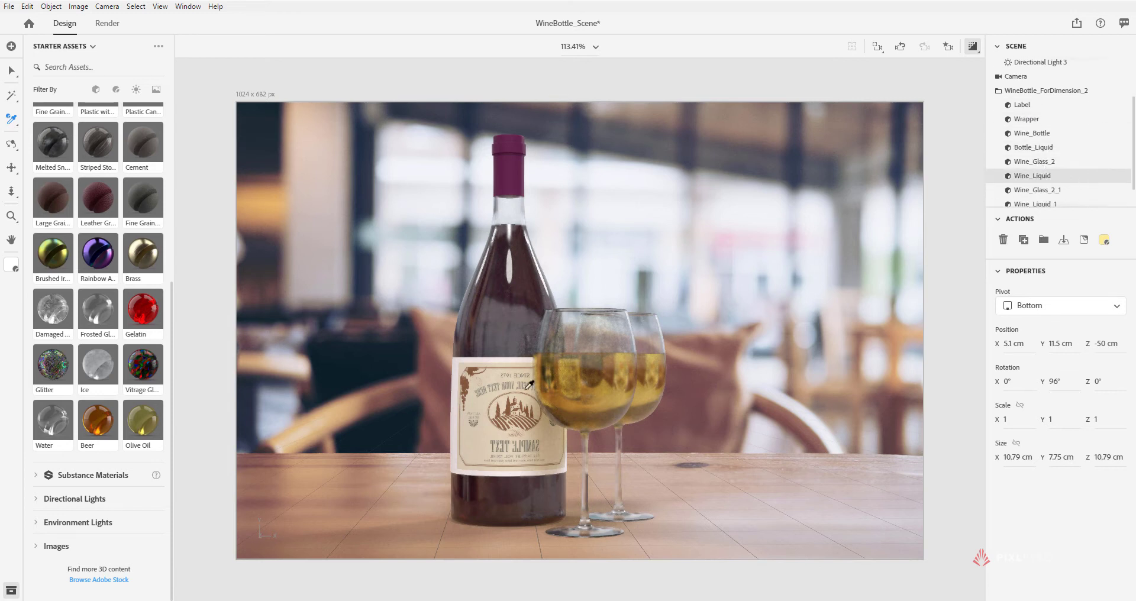
left_click(516, 301)
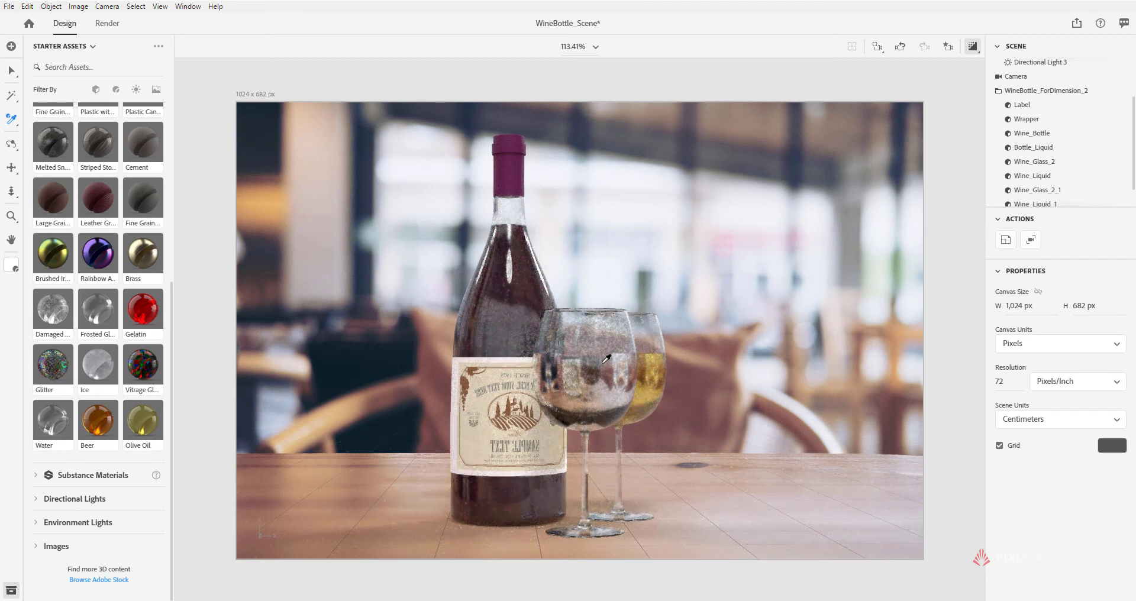
key("ctrl+z")
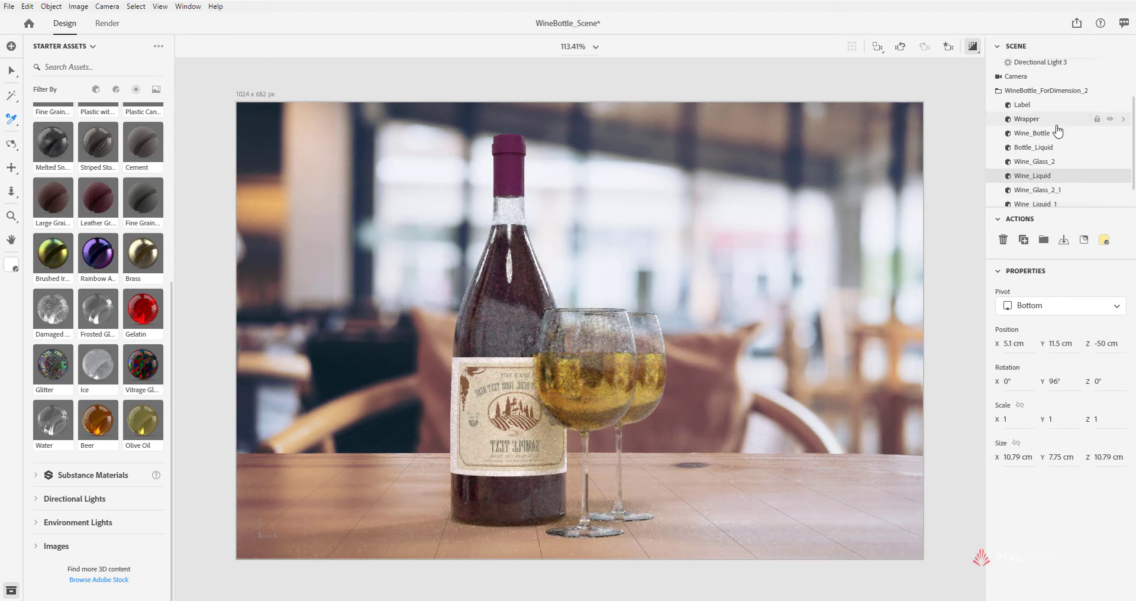
Hide Wine_Bottle and copy Bottle_Liquid's material onto Wine_Liquid's Beer material with the Sampler tool
left_click(1110, 134)
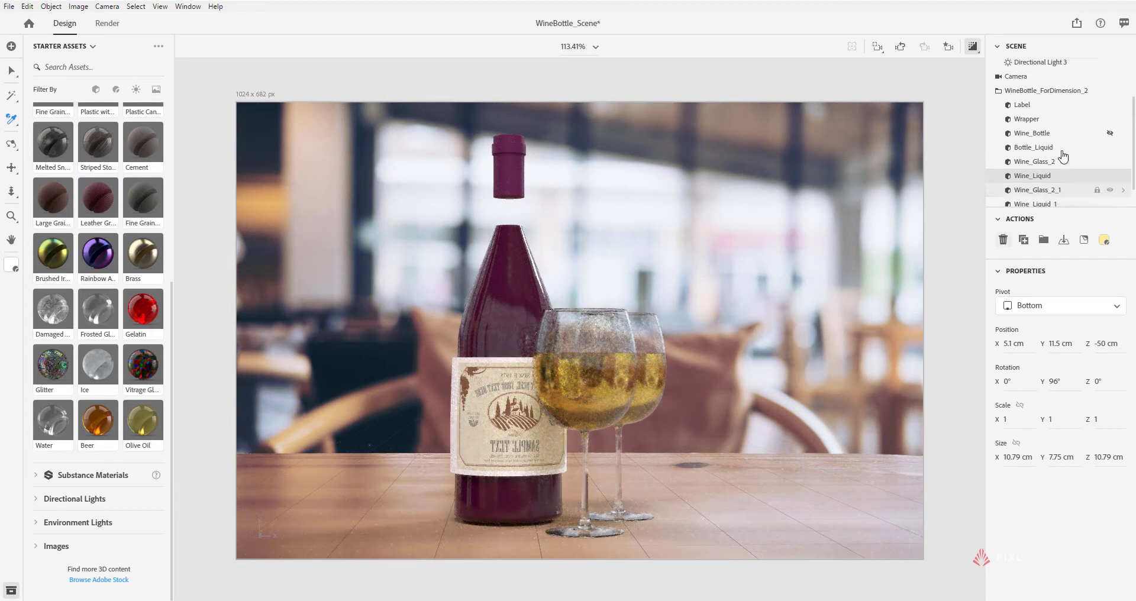
scroll(1059, 177, "down", 1)
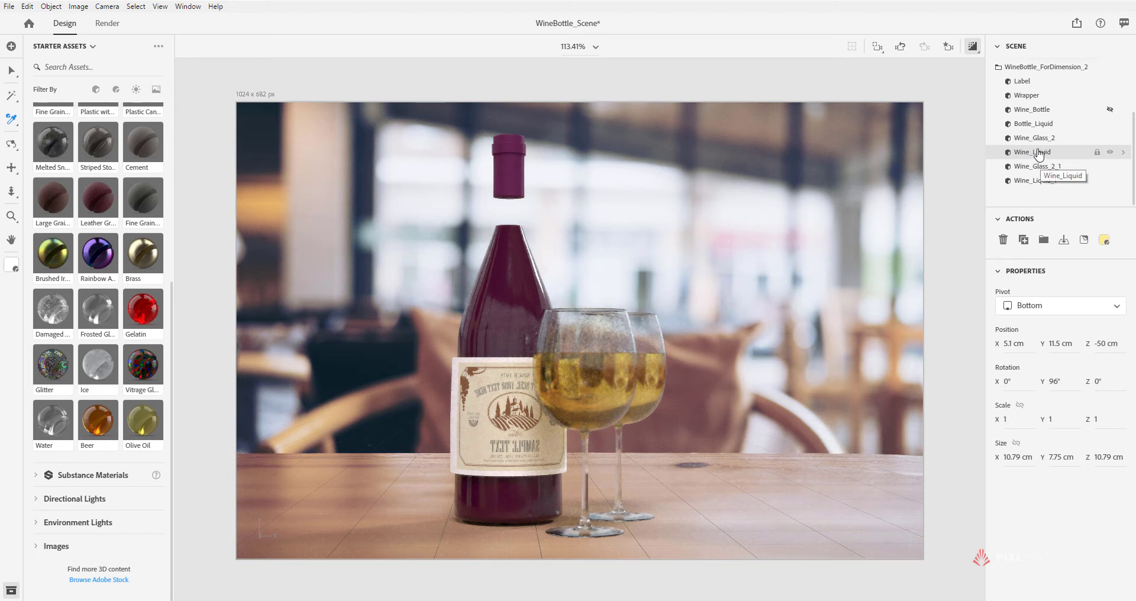
left_click(1123, 152)
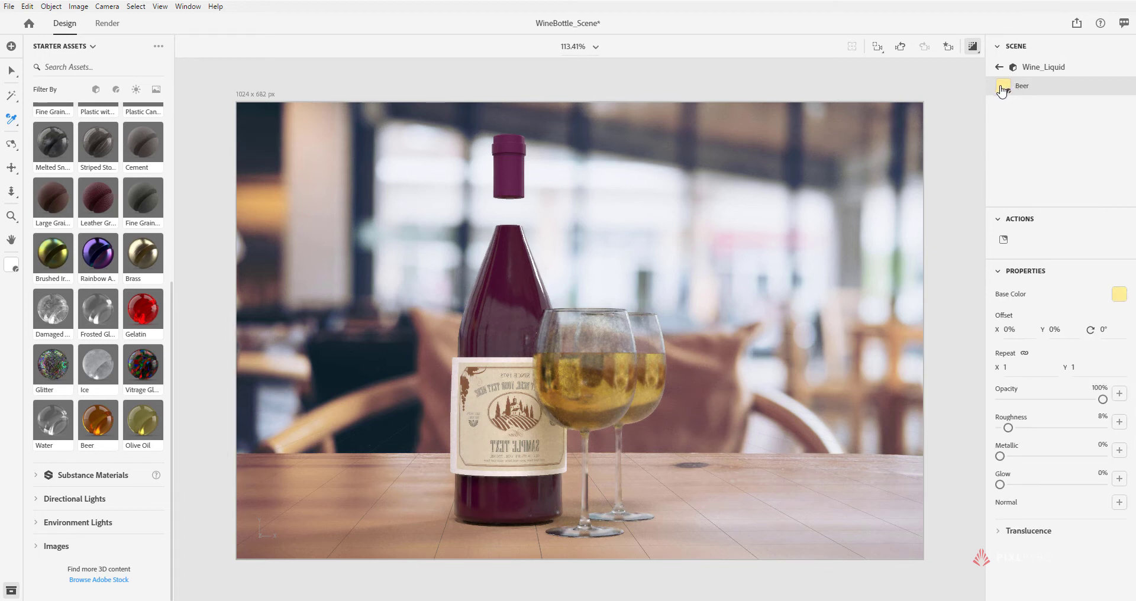
left_click(11, 120)
left_click(513, 290)
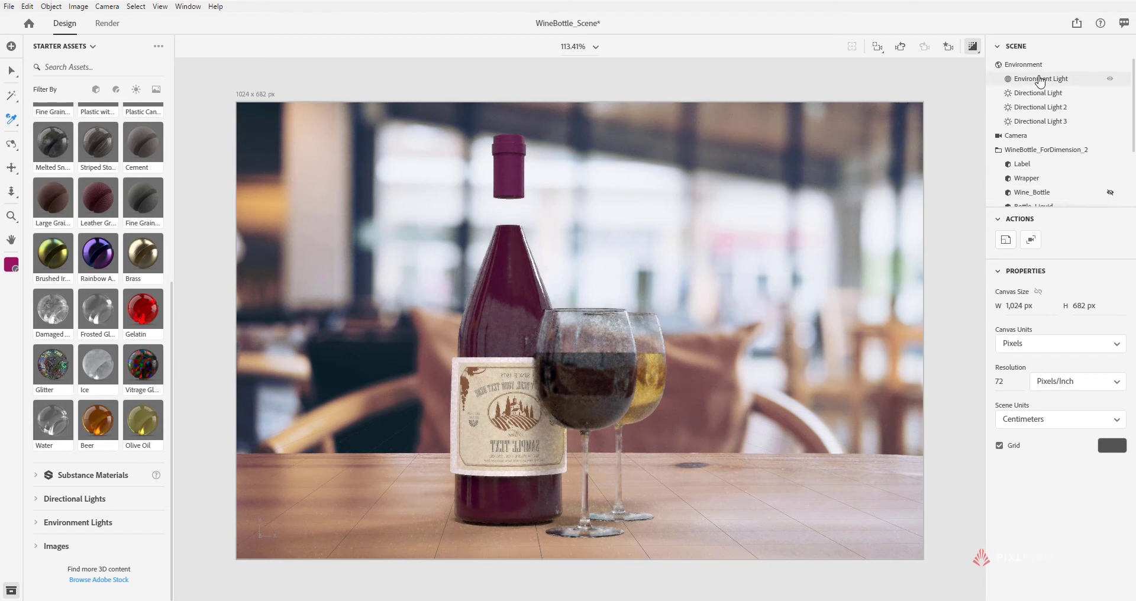
Copy Bottle_Liquid's material onto Wine_Liquid_1 with the Sampler tool, and make Wine_Bottle visible again
scroll(1088, 153, "down", 3)
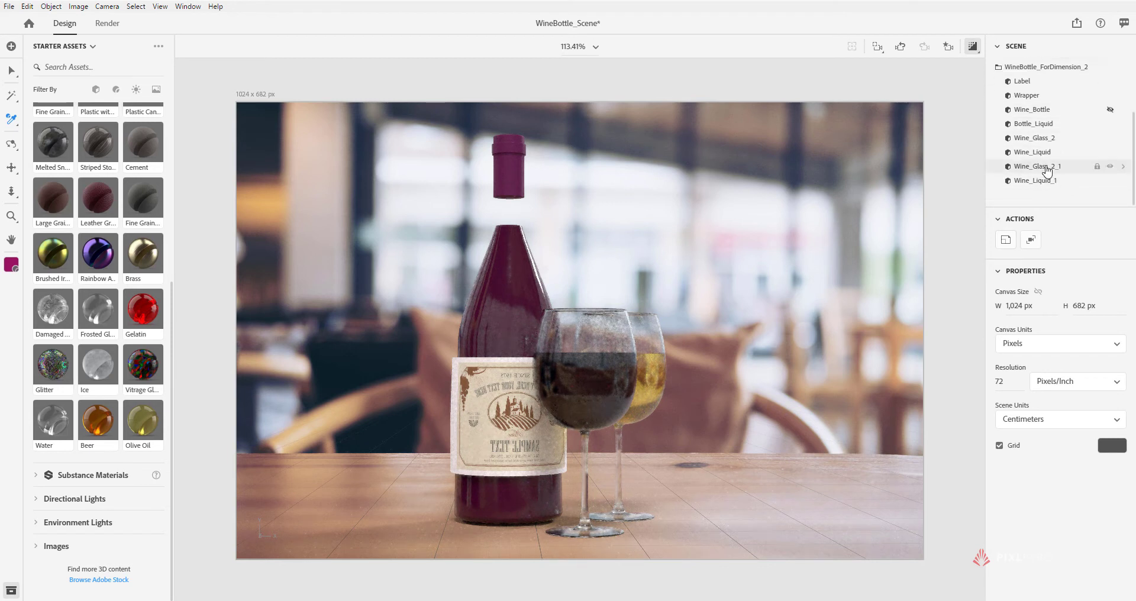
left_click(1122, 168)
left_click(1121, 168)
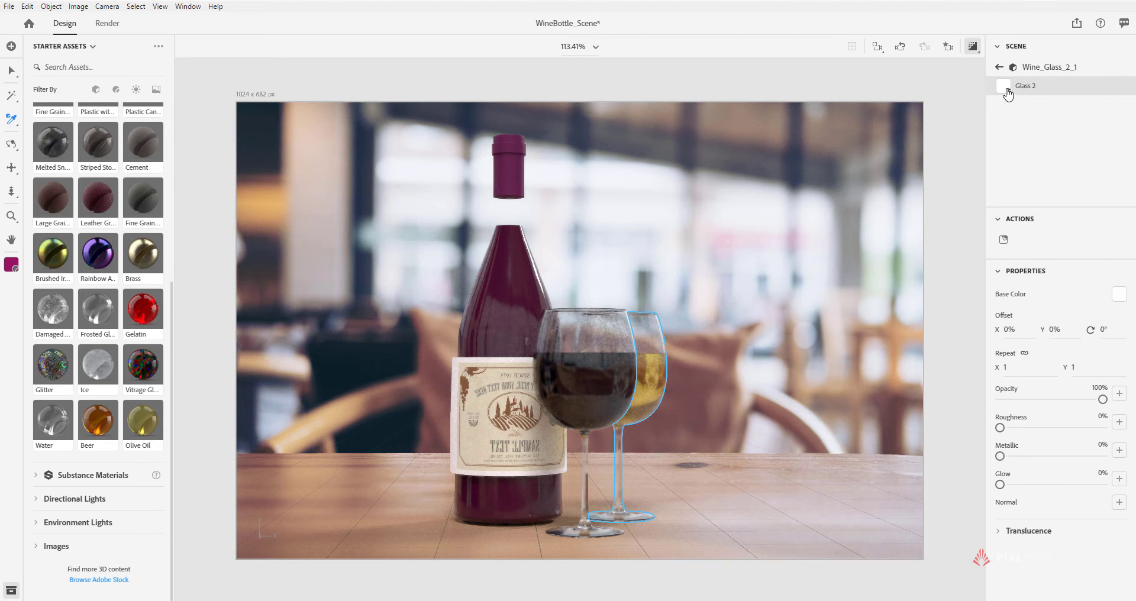
left_click(999, 68)
scroll(1053, 154, "down", 3)
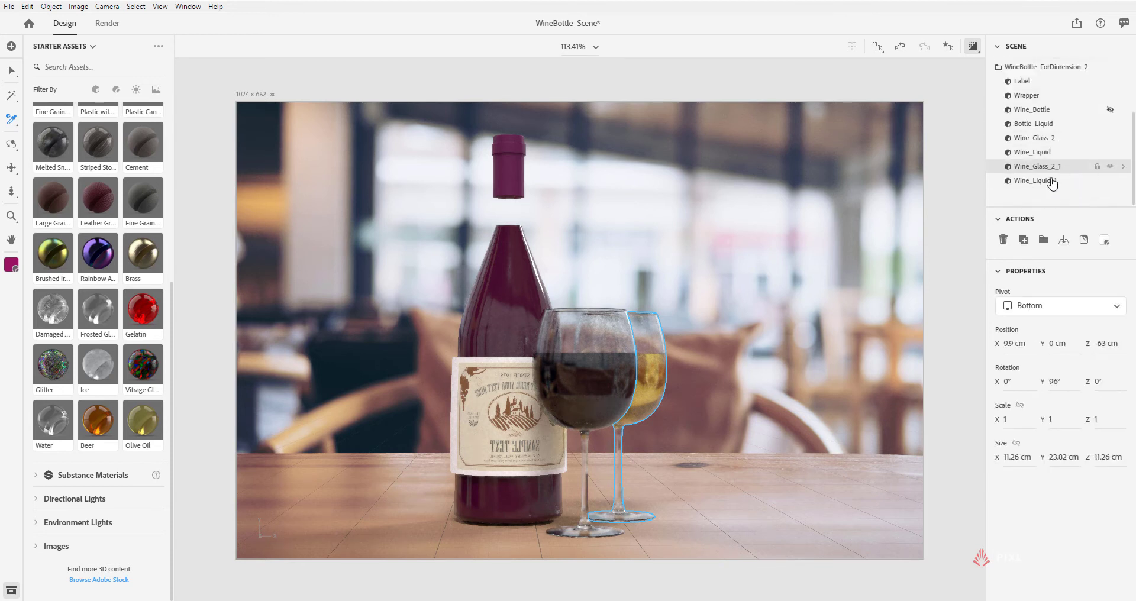
left_click(1123, 181)
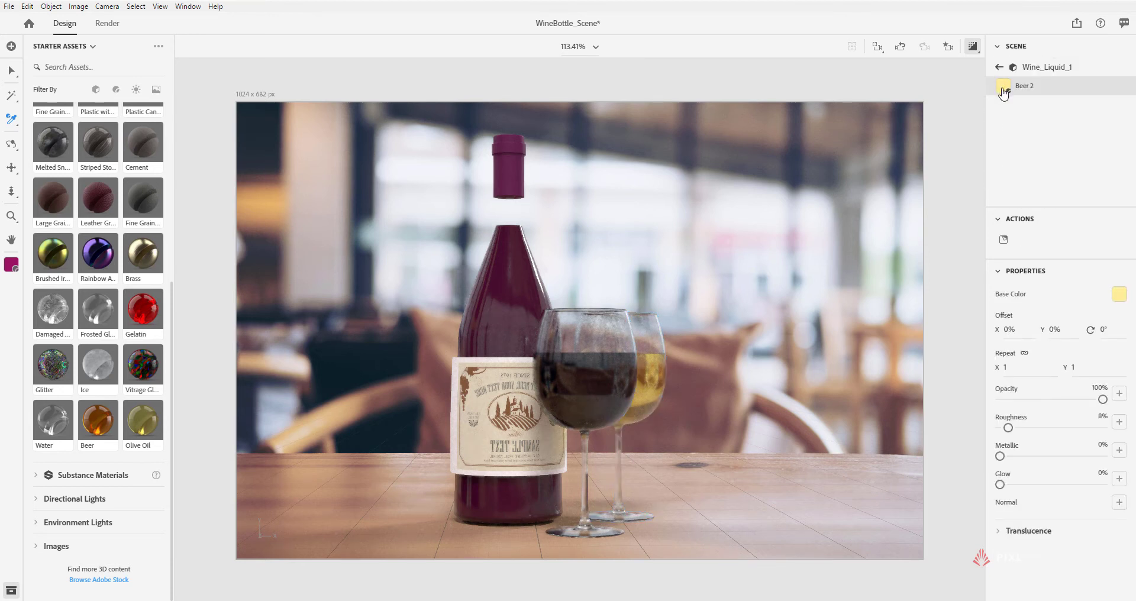
left_click(507, 312)
left_click(1070, 172)
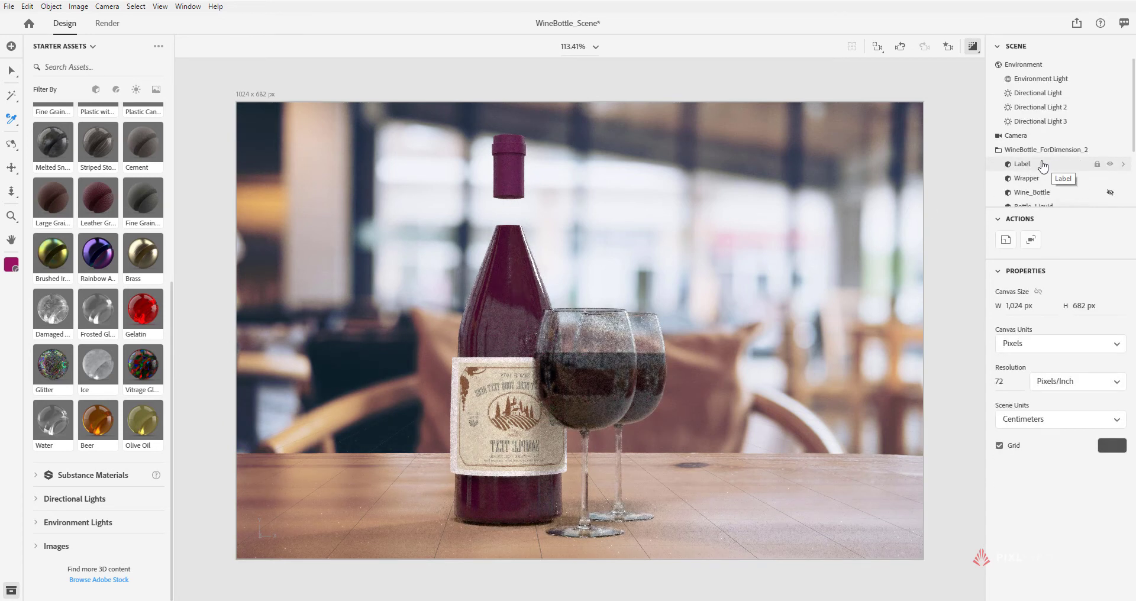
scroll(1042, 166, "down", 3)
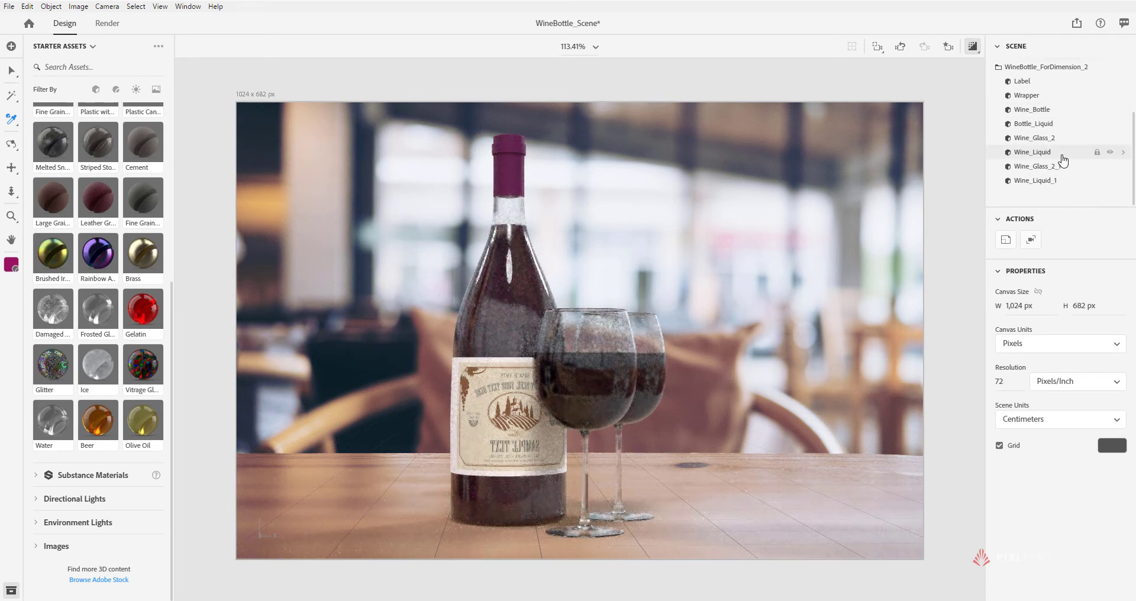
Set the interior color of Wine_Bottle's glass material to dark green, RGB 5, 105, 27, and its density to 8.93
left_click(1053, 112)
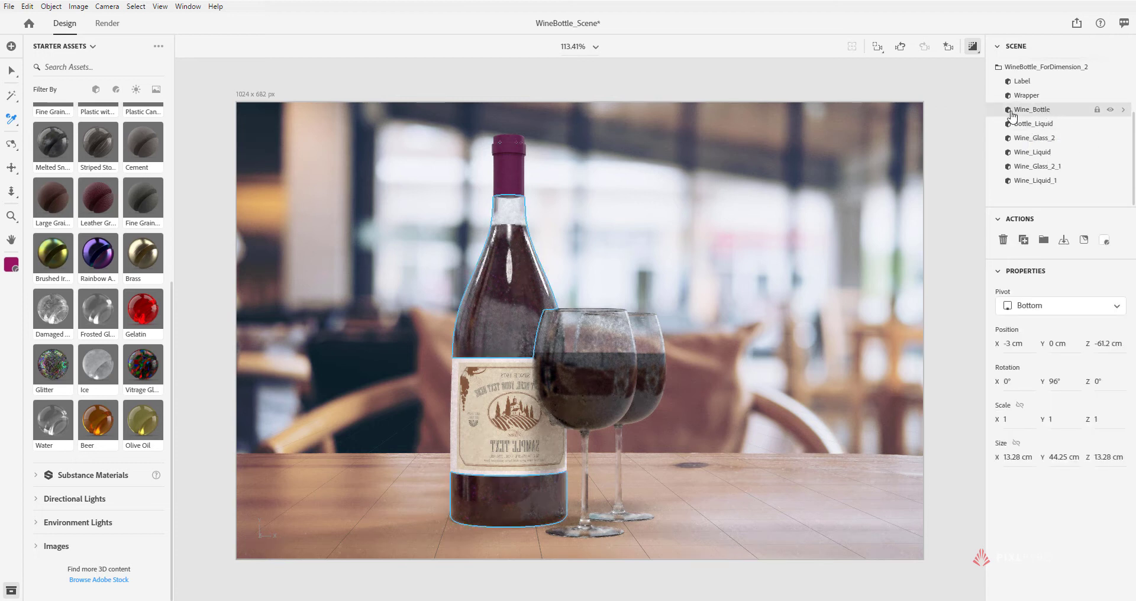
left_click(1123, 110)
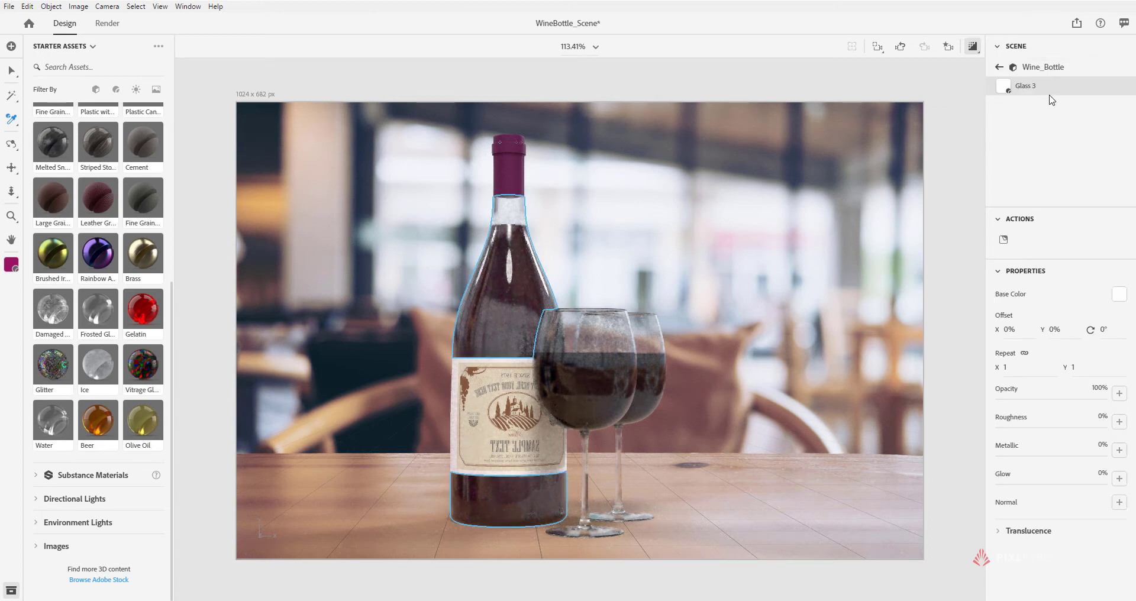
left_click(1001, 533)
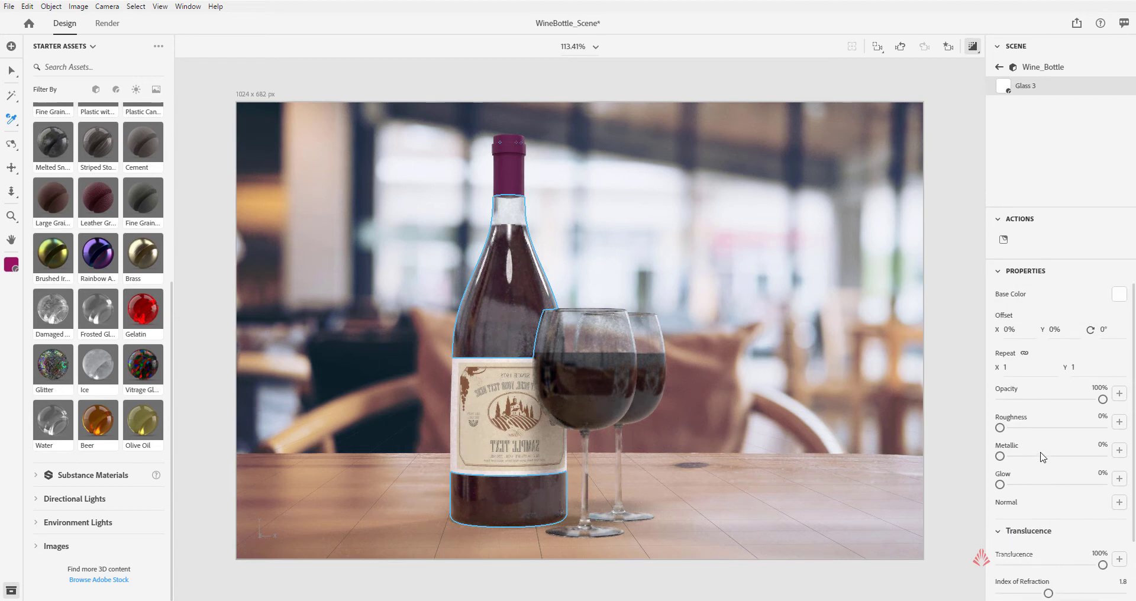
left_click_drag(1000, 549, 1100, 560)
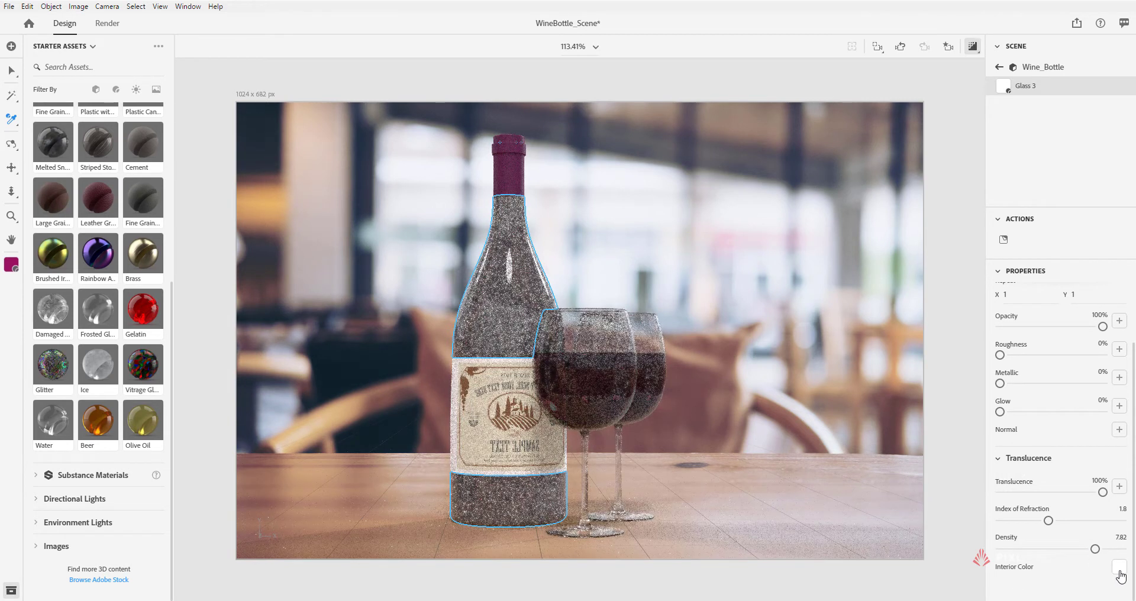
left_click(1119, 567)
left_click_drag(1026, 514, 1092, 445)
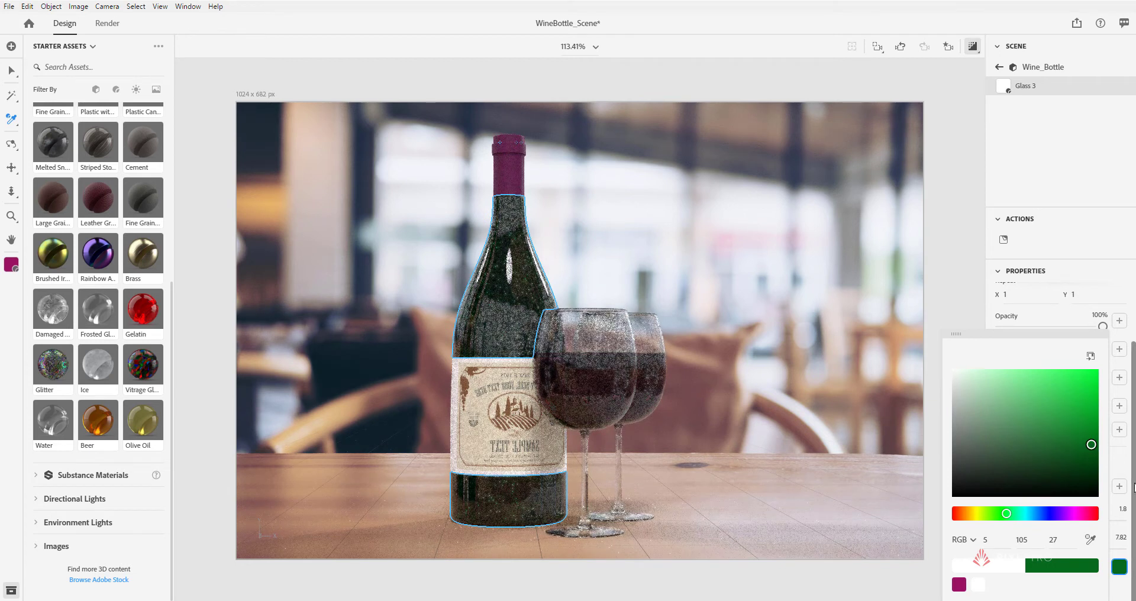
left_click(1129, 469)
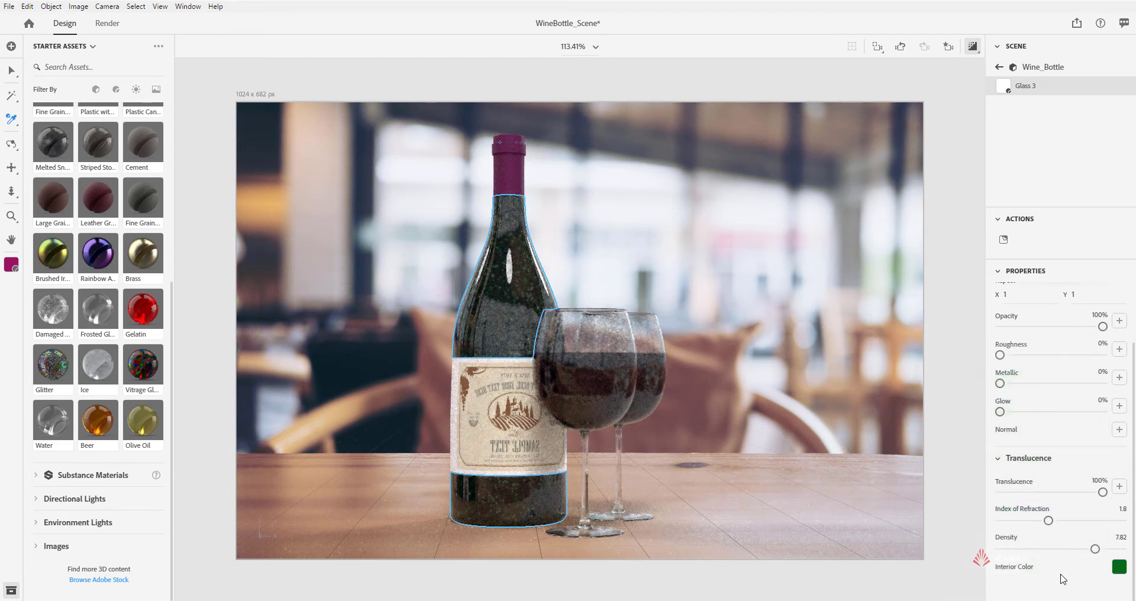
left_click_drag(1095, 552, 1108, 551)
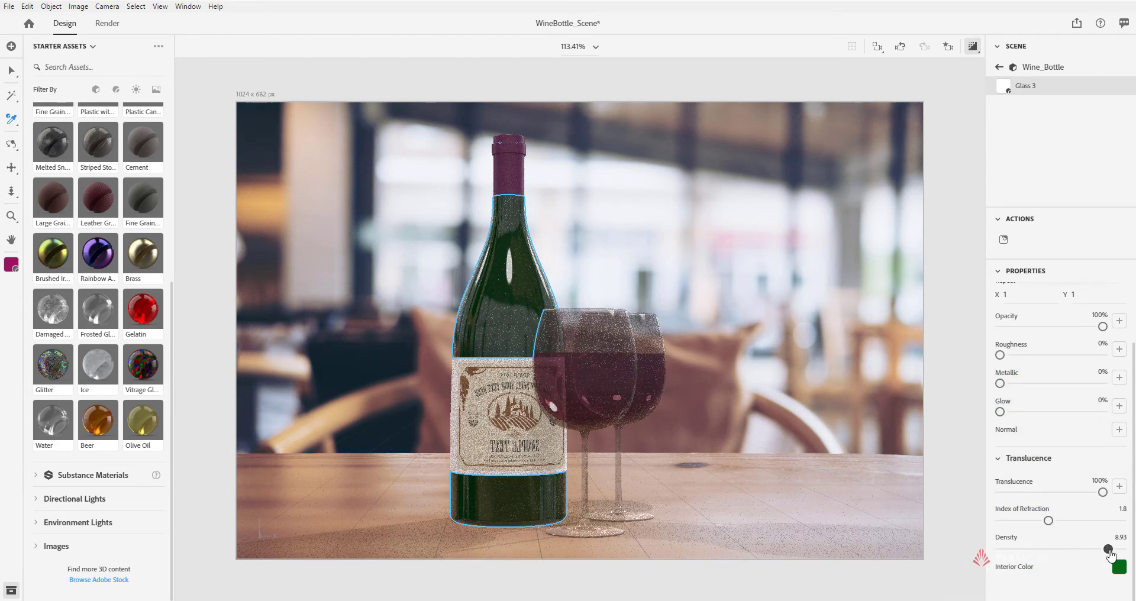
Change the base color of Wine_Bottle's glass material to medium green, RGB 60, 120, 60
scroll(1042, 414, "up", 2)
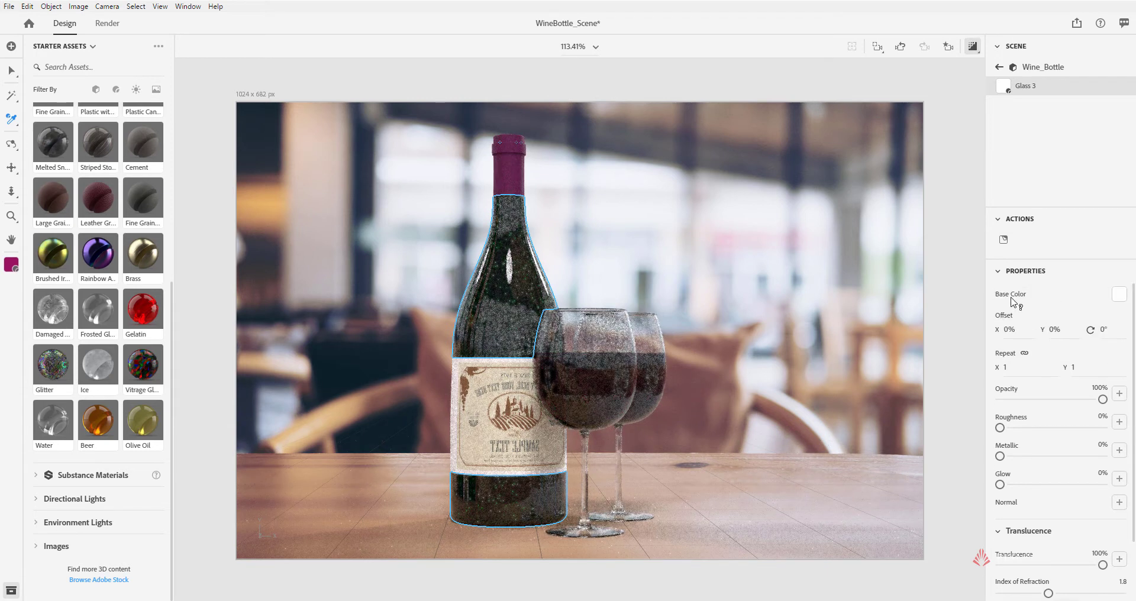
left_click(1118, 296)
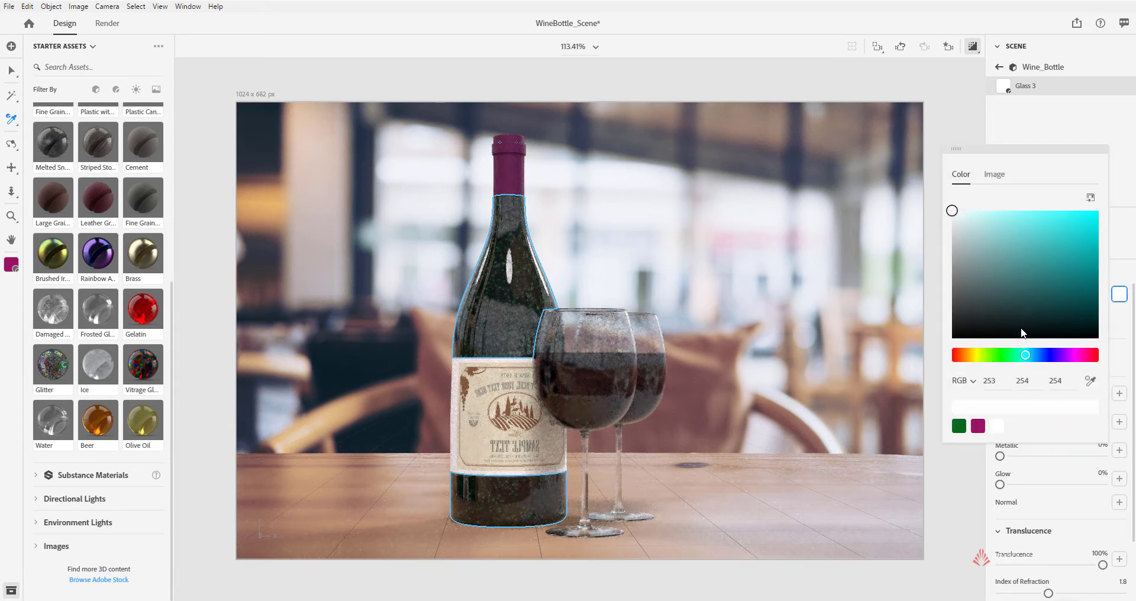
left_click(1001, 355)
mouse_move(1076, 244)
left_mouse_down()
mouse_move(1052, 269)
mouse_move(995, 266)
mouse_move(1026, 276)
left_mouse_up()
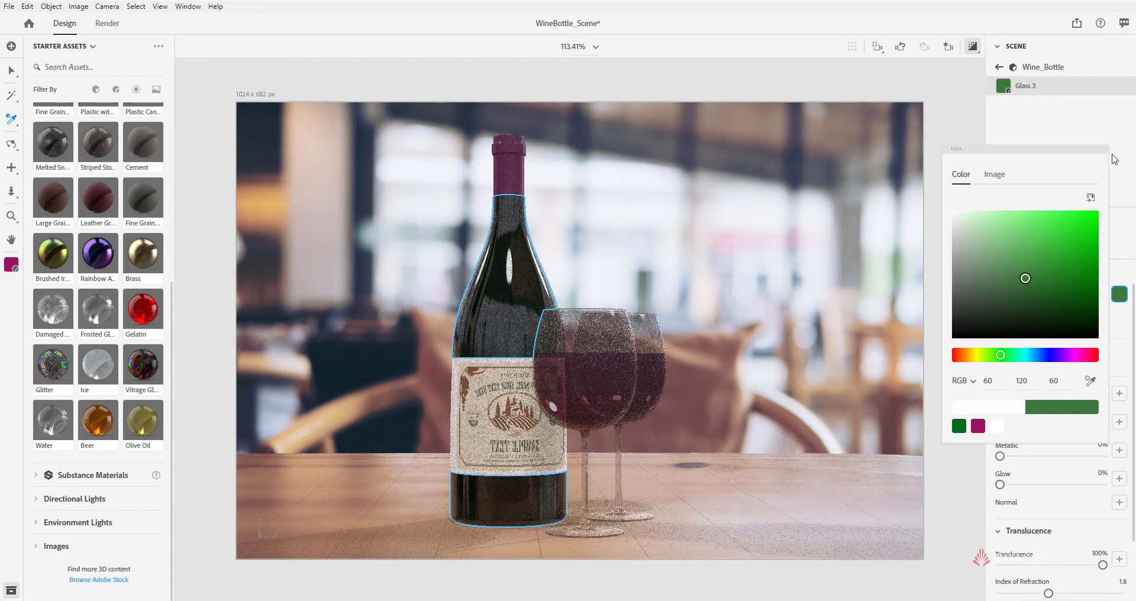
left_click(1118, 239)
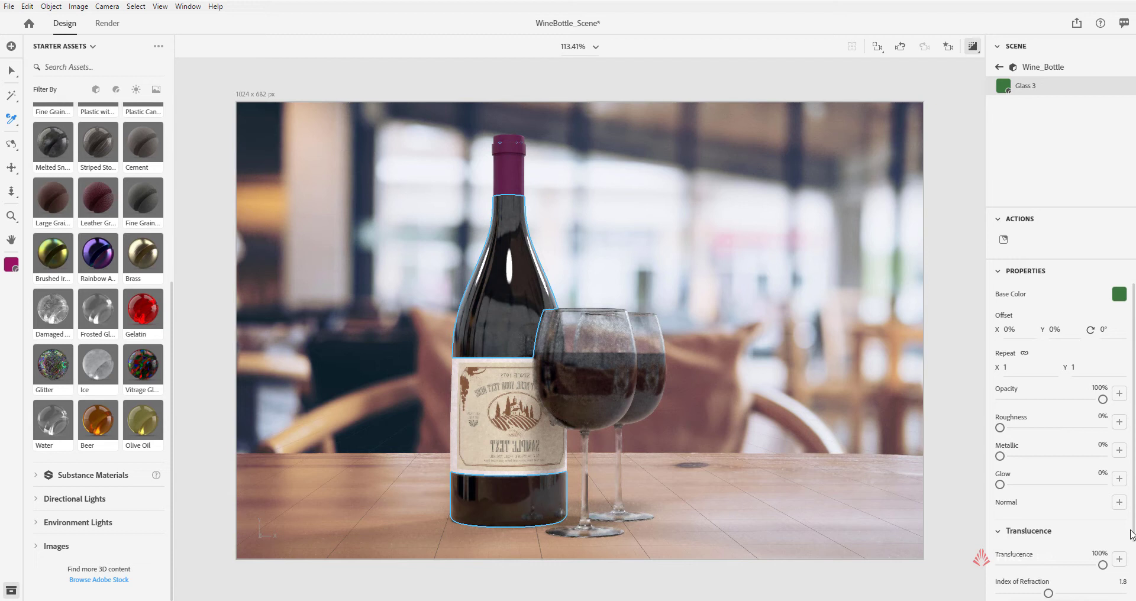
Reduce the density of Wine_Bottle's glass material to 0.68 and its translucence to 86%
scroll(1131, 534, "down", 3)
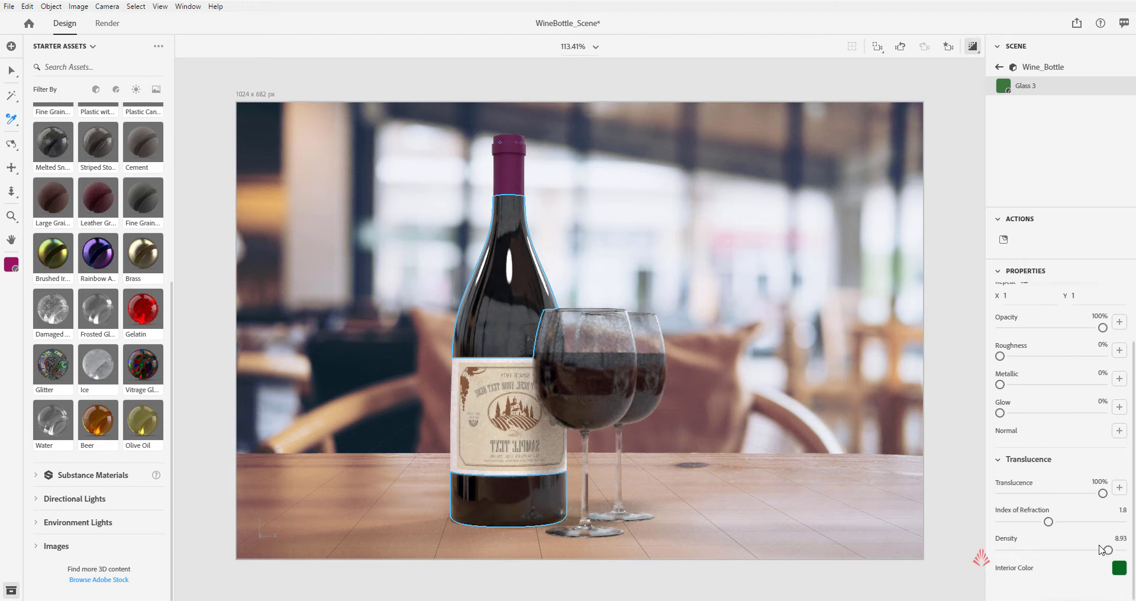
left_click_drag(1102, 550, 1009, 553)
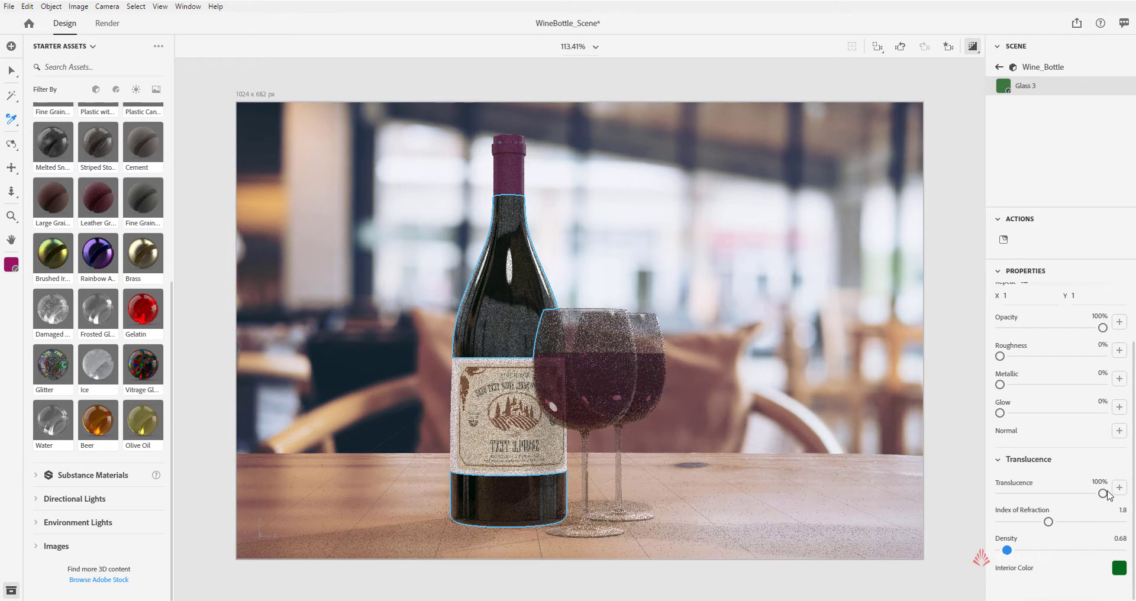
left_click_drag(1102, 493, 1070, 496)
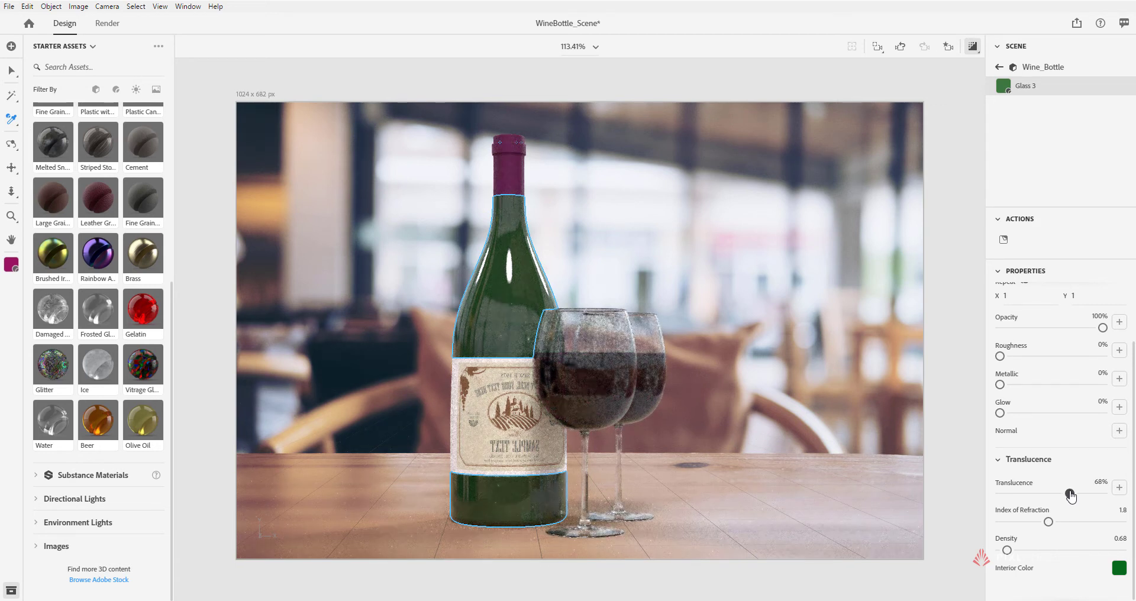
left_click_drag(1070, 496, 1089, 494)
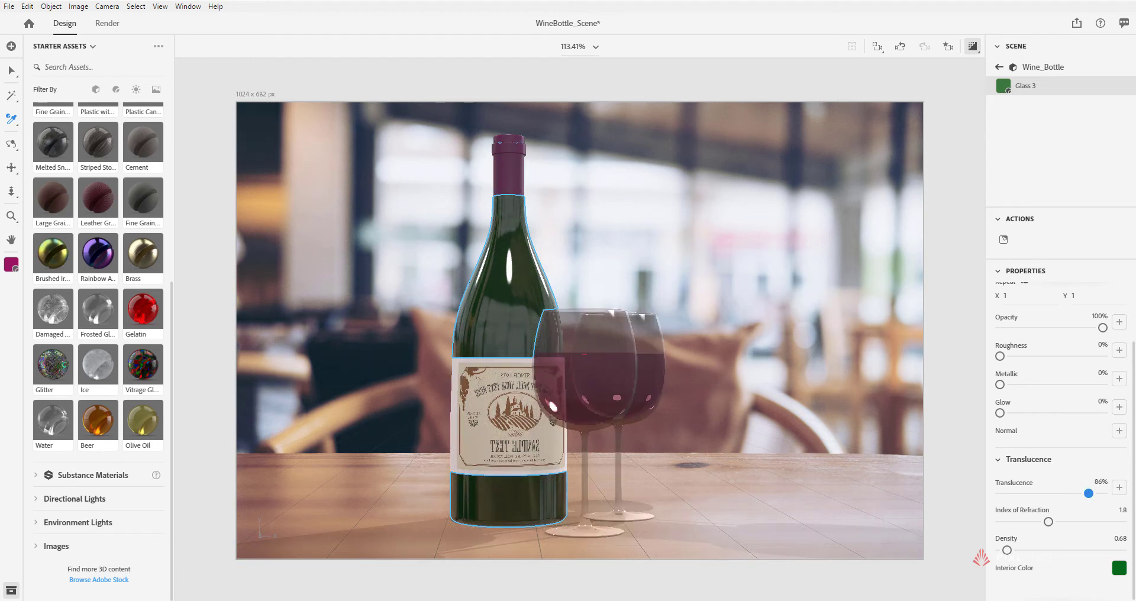
Set the roughness of Wine_Bottle's glass material to 6% and its density to 1.7
scroll(1077, 347, "up", 2)
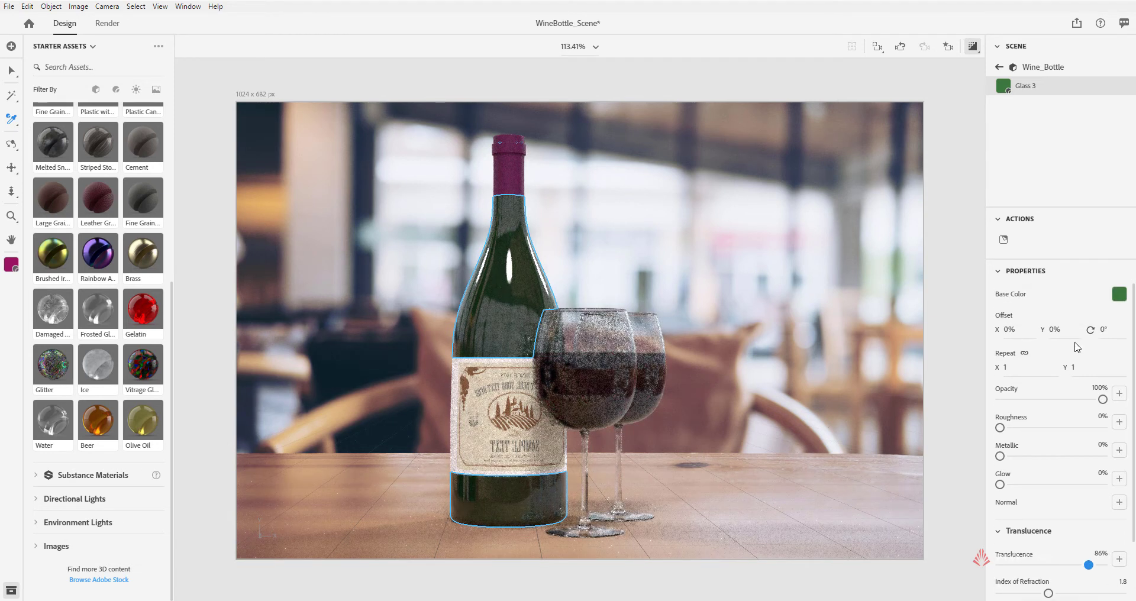
left_click_drag(1000, 428, 1017, 428)
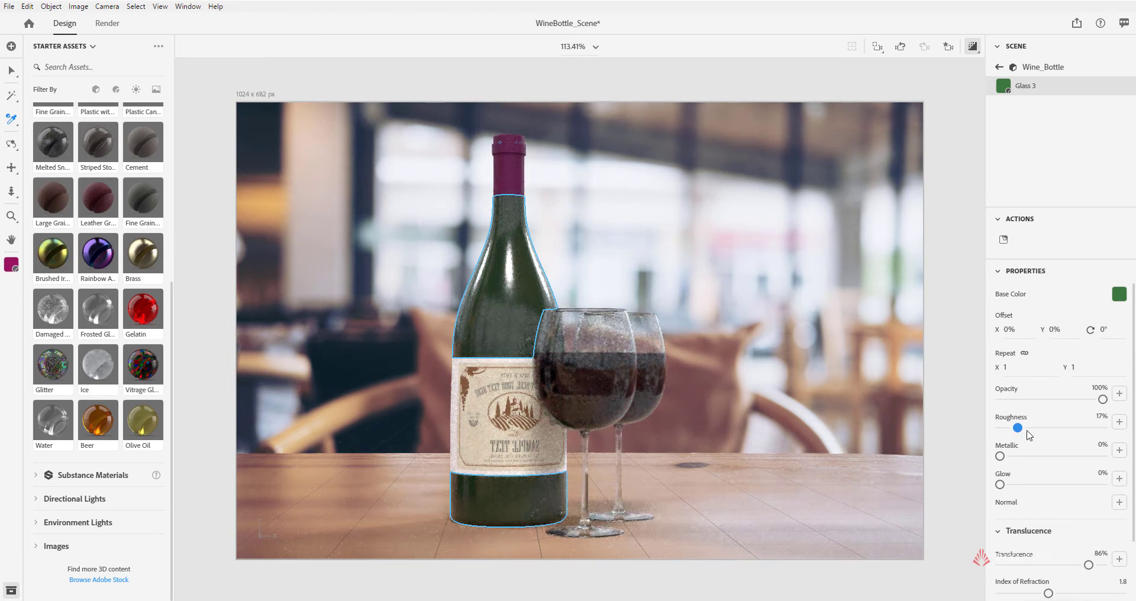
mouse_move(1018, 428)
left_mouse_down()
mouse_move(1067, 427)
mouse_move(1006, 427)
left_mouse_up()
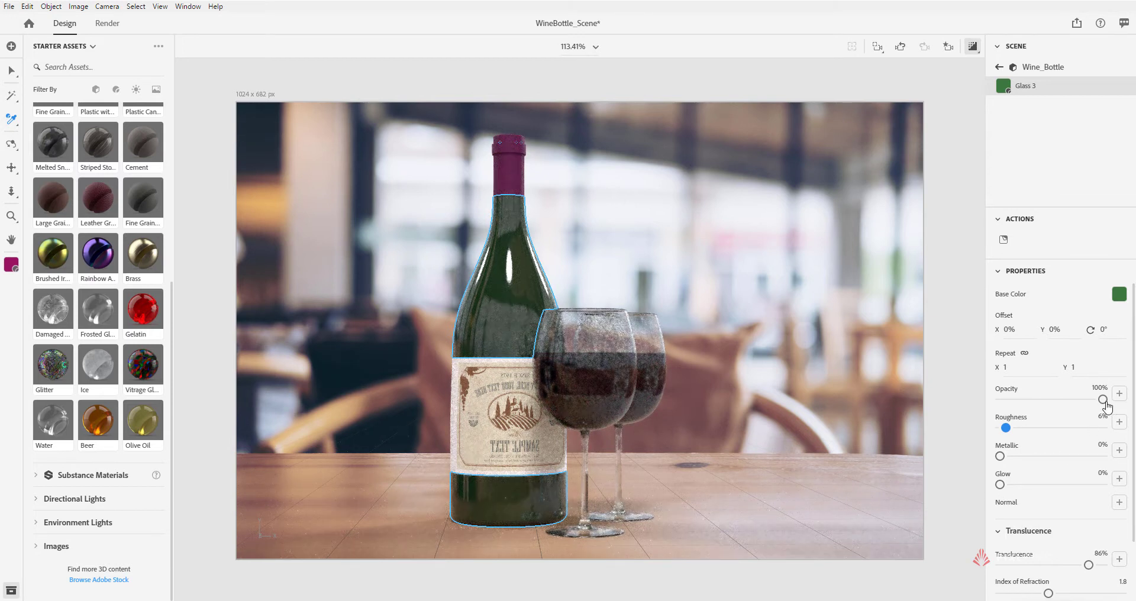
mouse_move(1104, 402)
left_mouse_down()
mouse_move(997, 402)
mouse_move(1103, 400)
left_mouse_up()
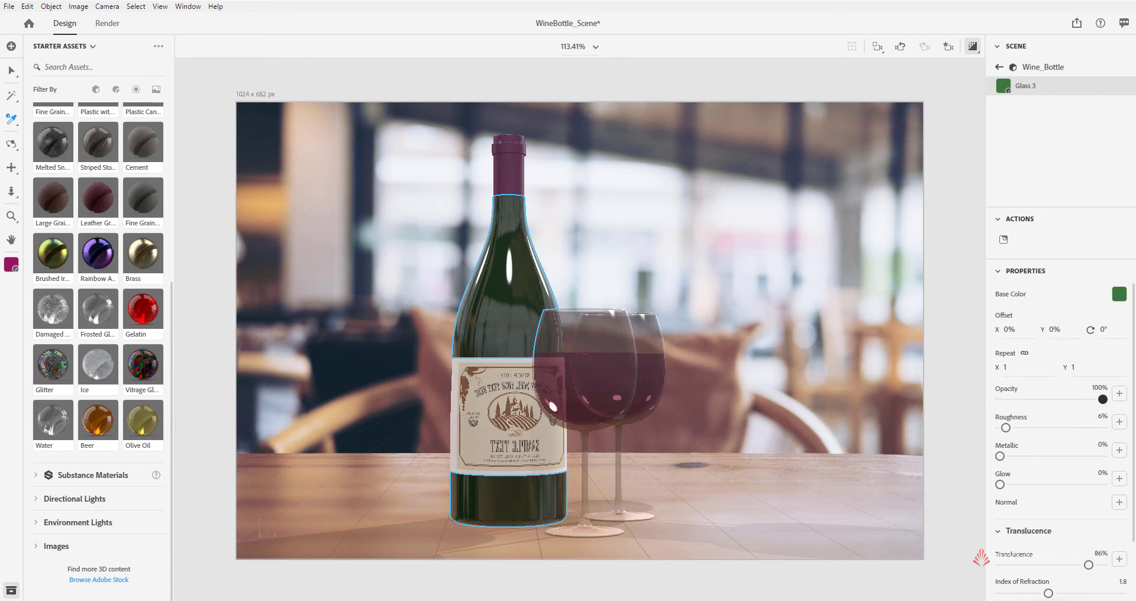
scroll(1047, 536, "down", 2)
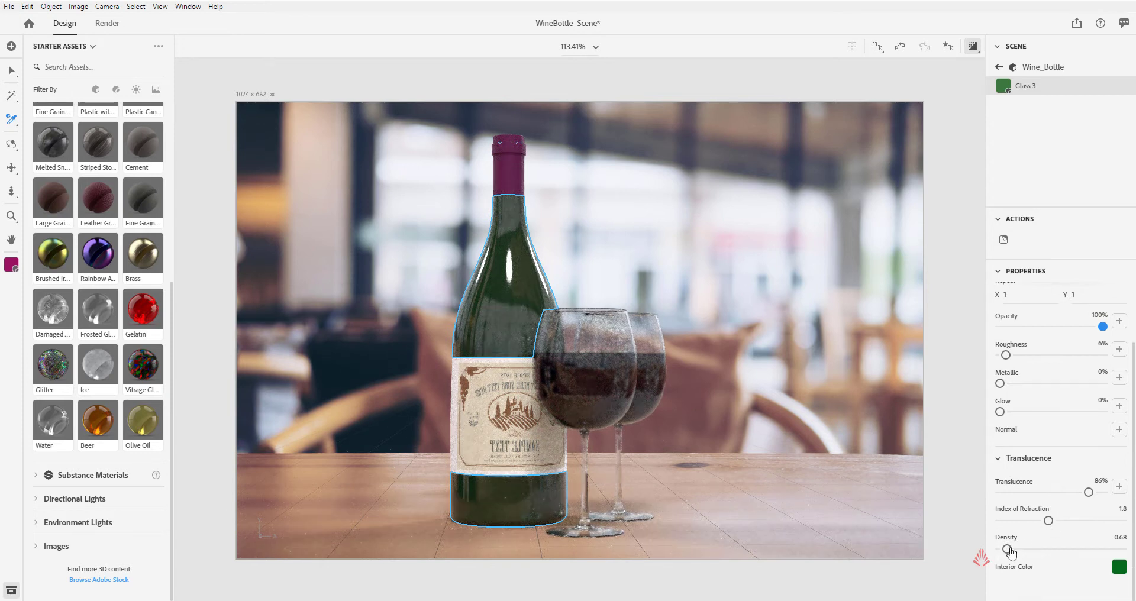
mouse_move(1011, 552)
left_mouse_down()
mouse_move(1048, 552)
mouse_move(1016, 552)
left_mouse_up()
Lighten the base color of Wine_Bottle's glass material to pale green, RGB 163, 199, 163, and increase its density to 3.79
scroll(1073, 414, "up", 2)
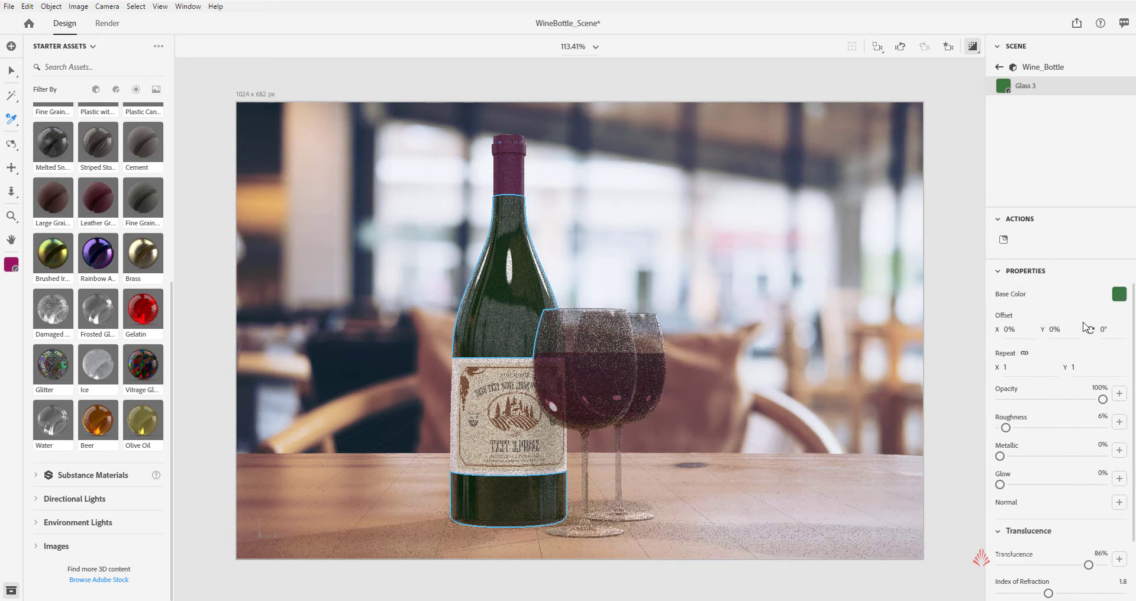
left_click(1118, 294)
left_click(1009, 241)
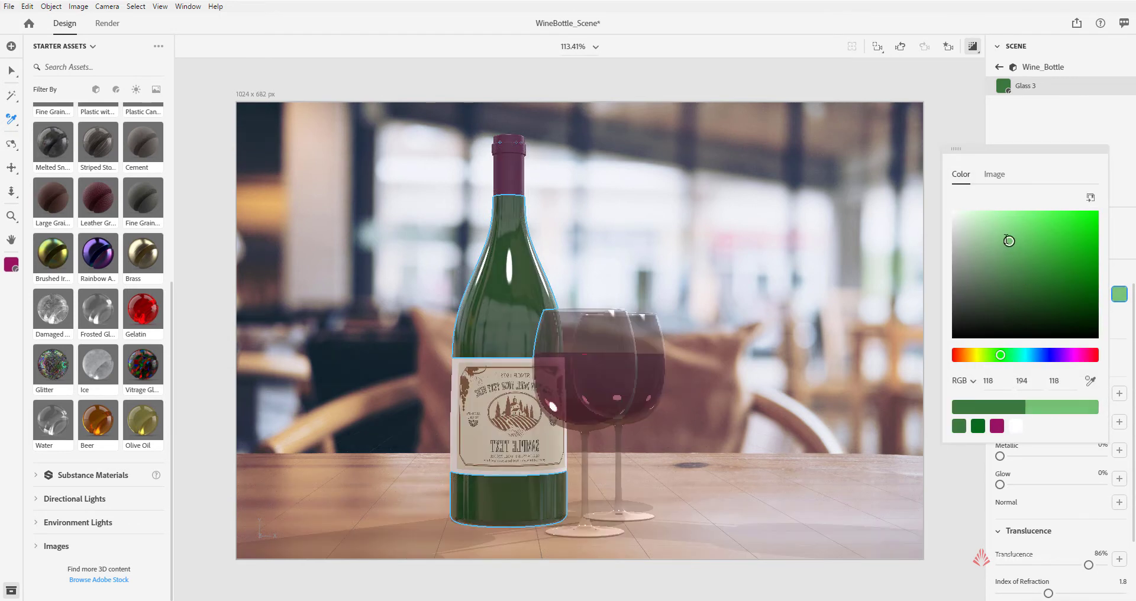
left_click_drag(1009, 241, 977, 238)
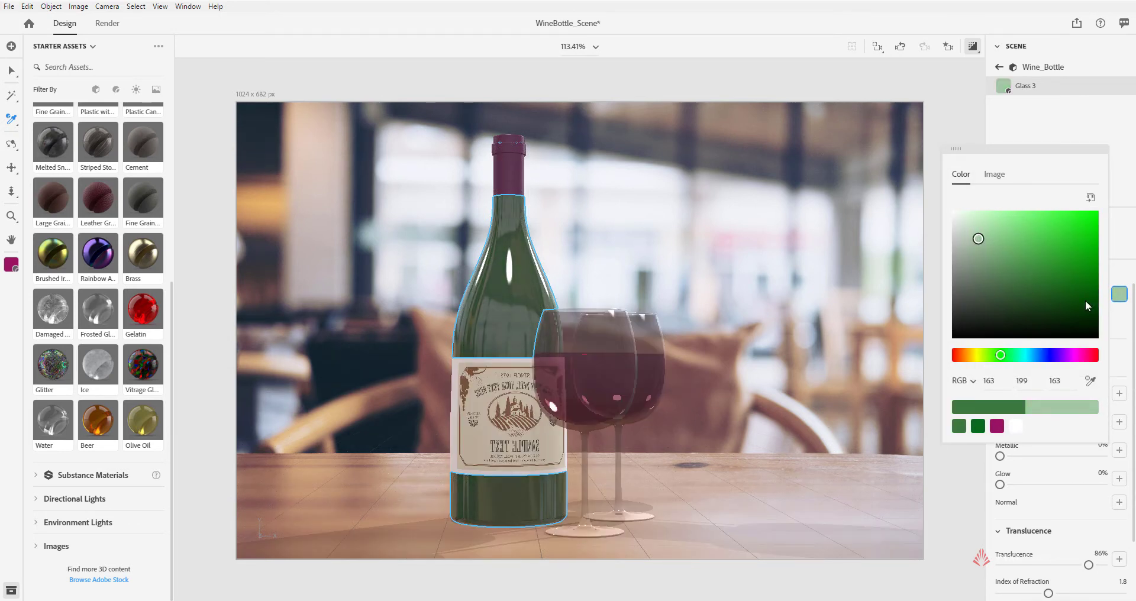
left_click(1130, 251)
scroll(1071, 381, "down", 2)
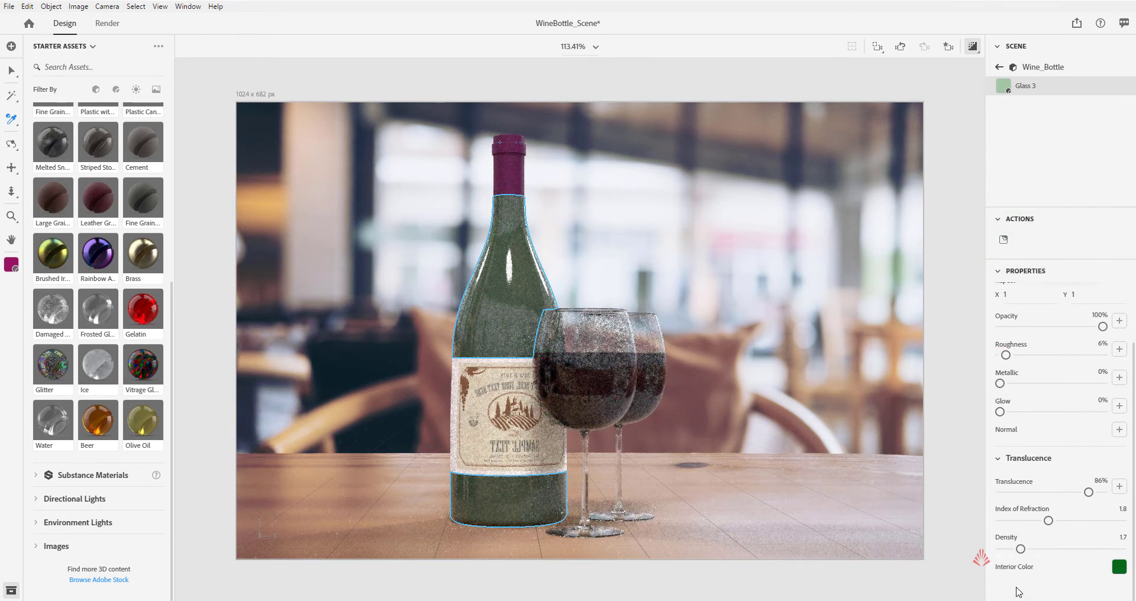
left_click_drag(1021, 554, 1046, 554)
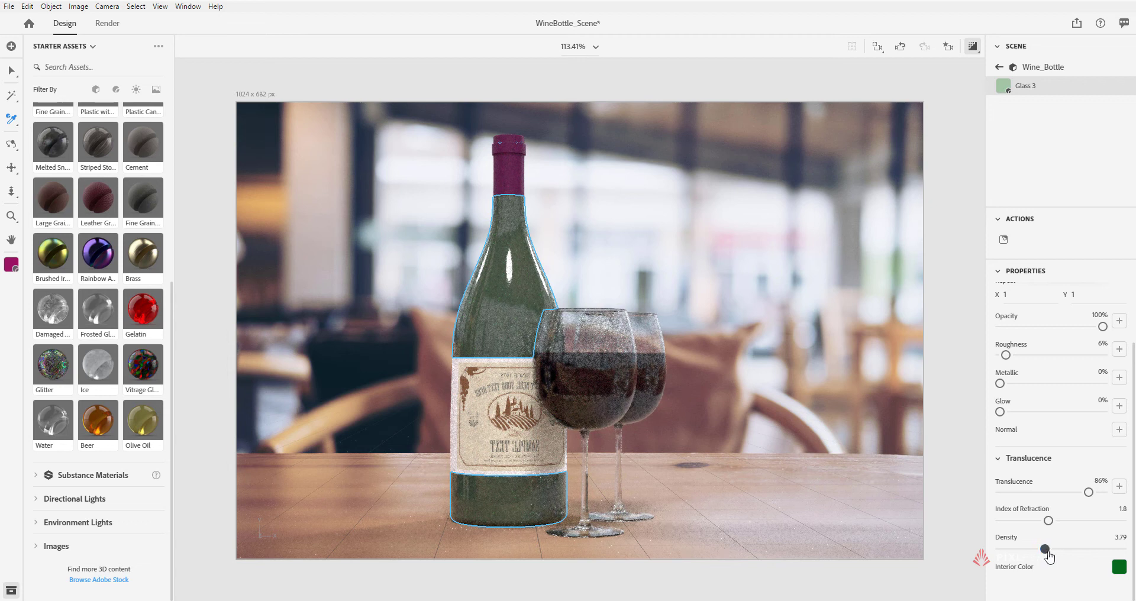
Slightly increase the density of Wine_Bottle's glass material and return to the scene's object list
left_click_drag(1046, 550, 1055, 550)
scroll(1062, 456, "up", 3)
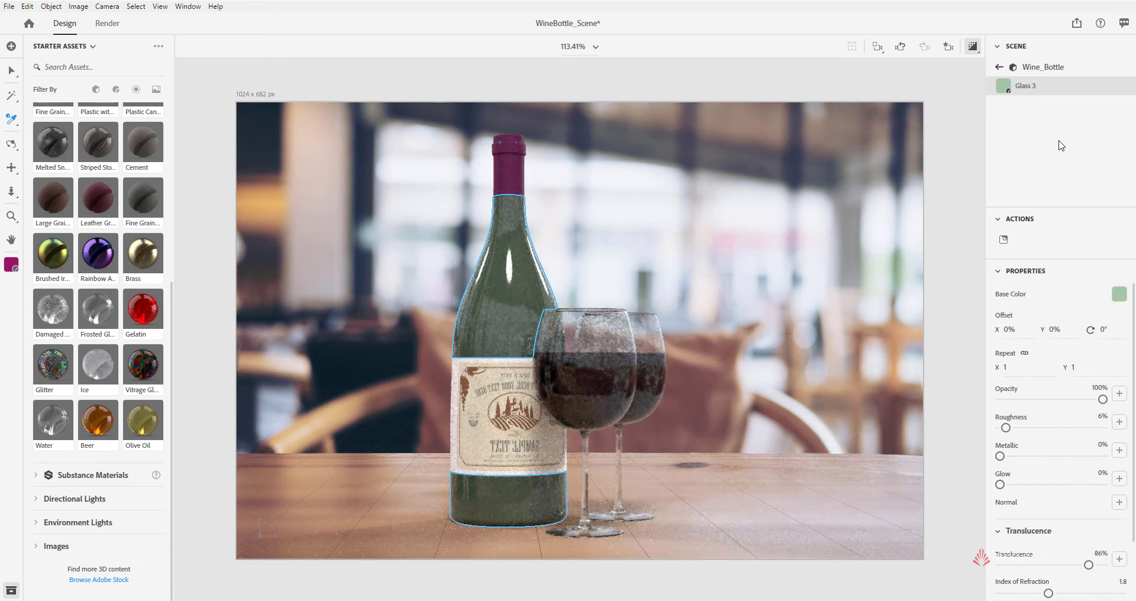
left_click(999, 67)
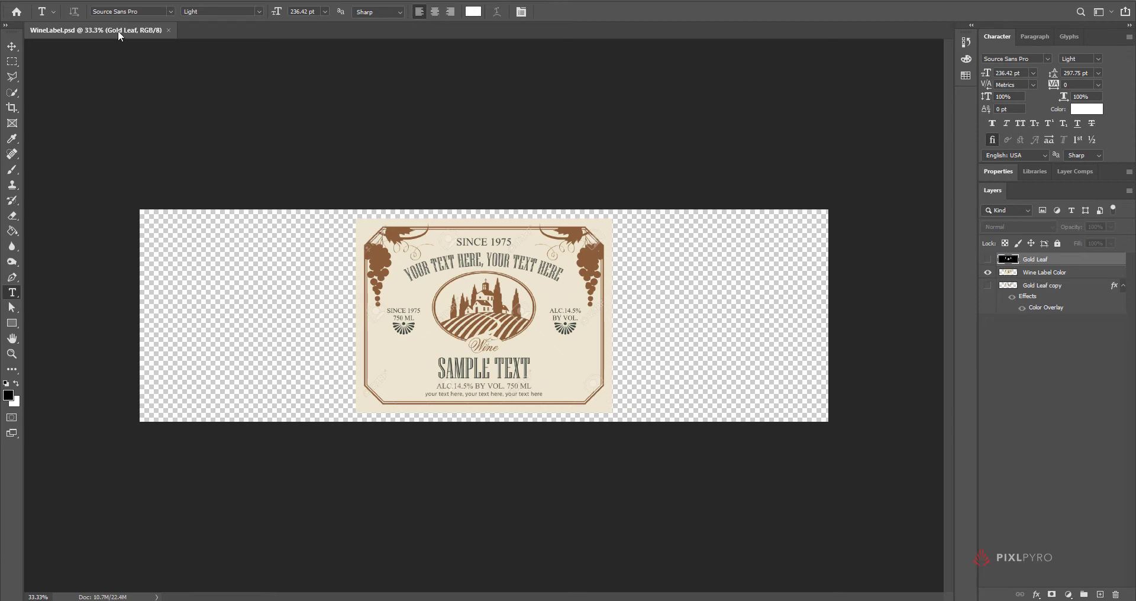
Switch to Photoshop and set the WineLabel artwork up for saving as a PNG copy
key("ctrl+shift+s")
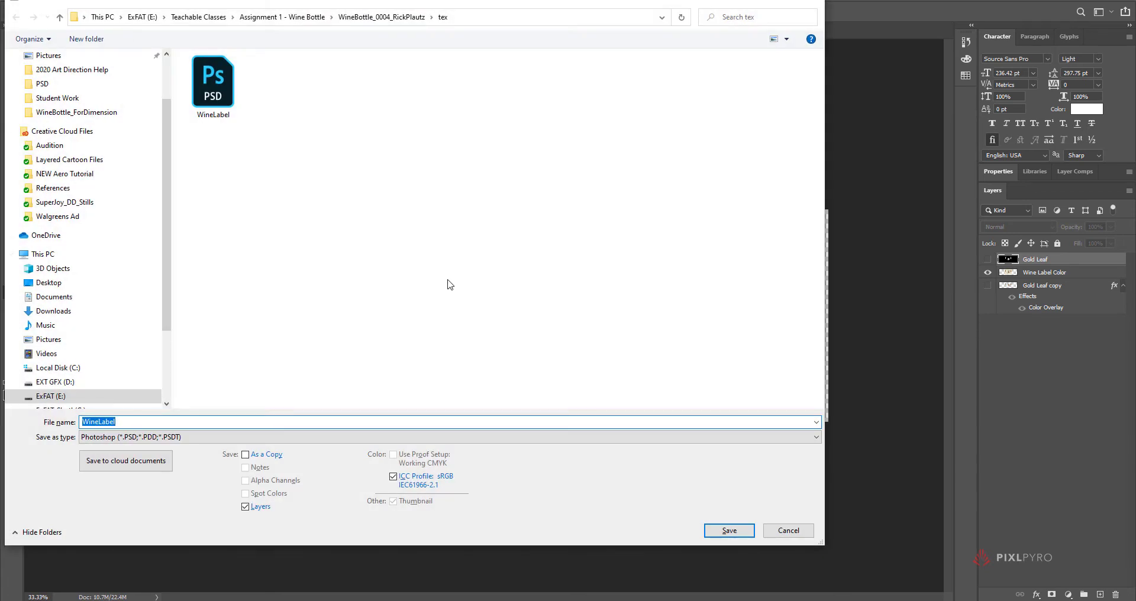
left_click(178, 437)
left_click(327, 384)
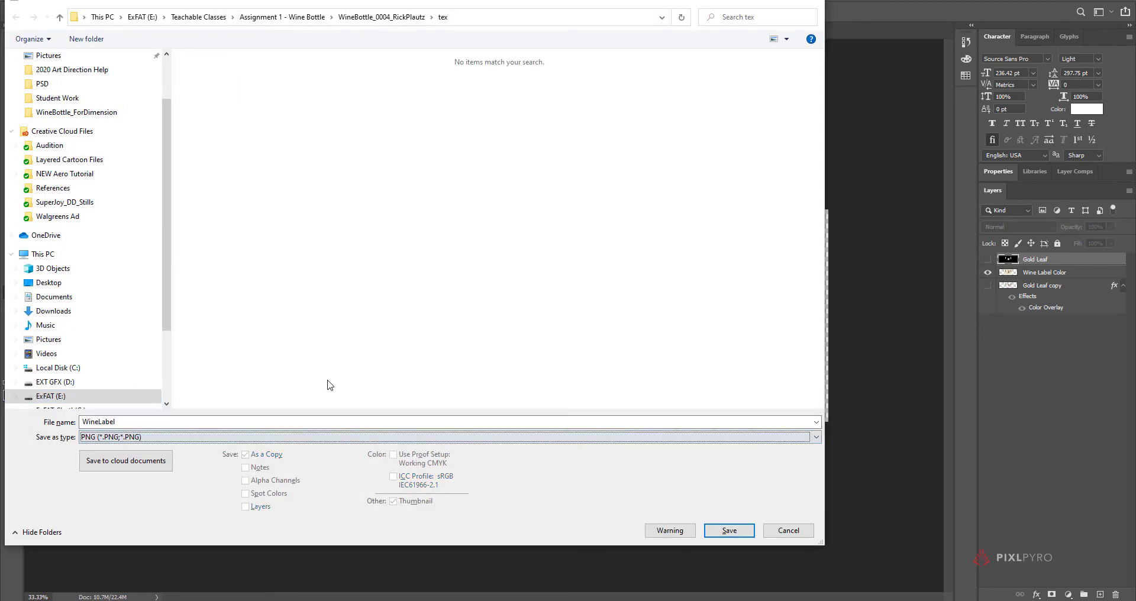
scroll(71, 298, "down", 2)
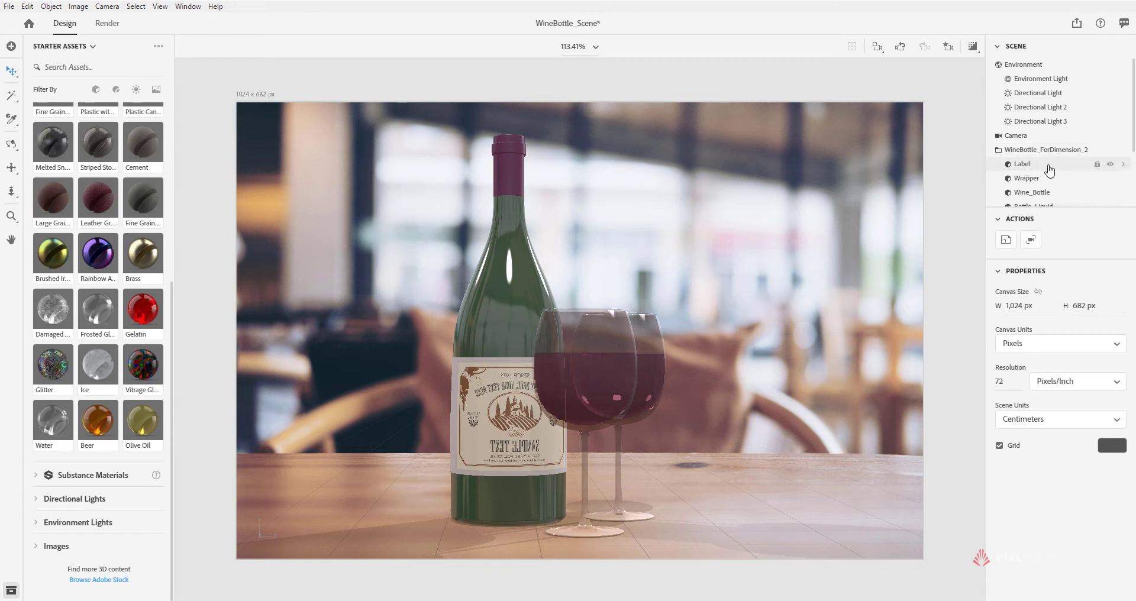
Hide the Label object and open the glass material of Wine_Bottle
left_click(1111, 167)
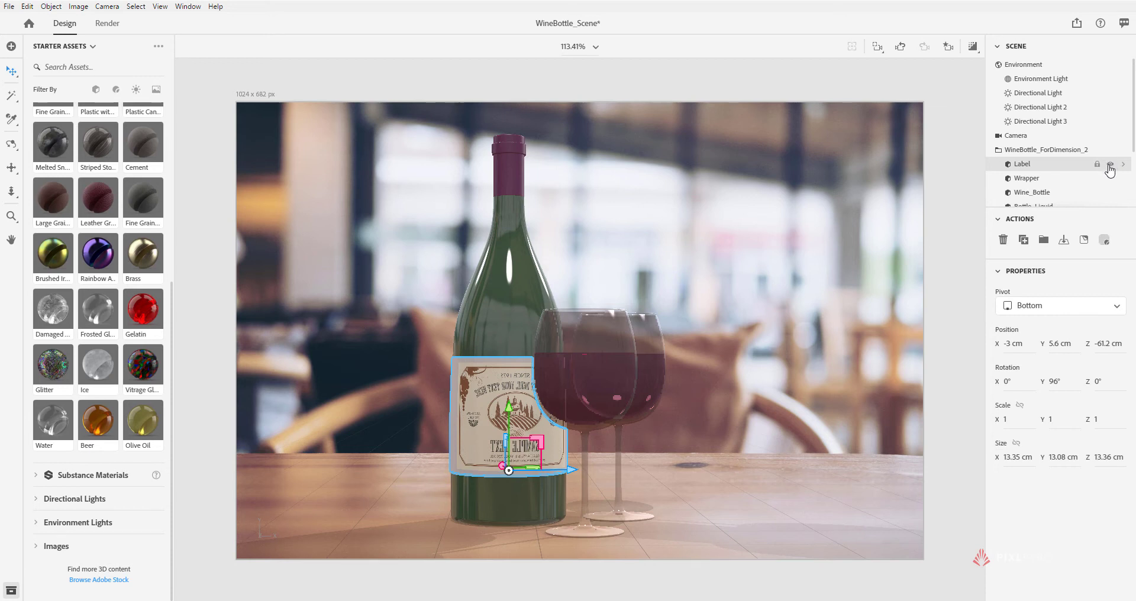
left_click(1110, 165)
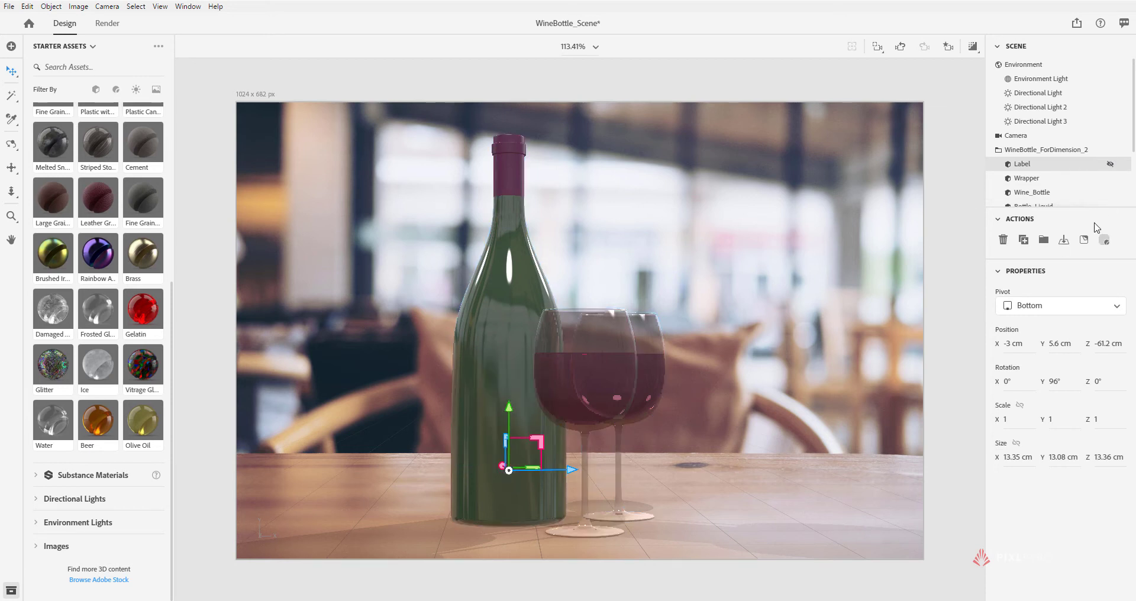
scroll(1082, 178, "down", 3)
left_click(1041, 110)
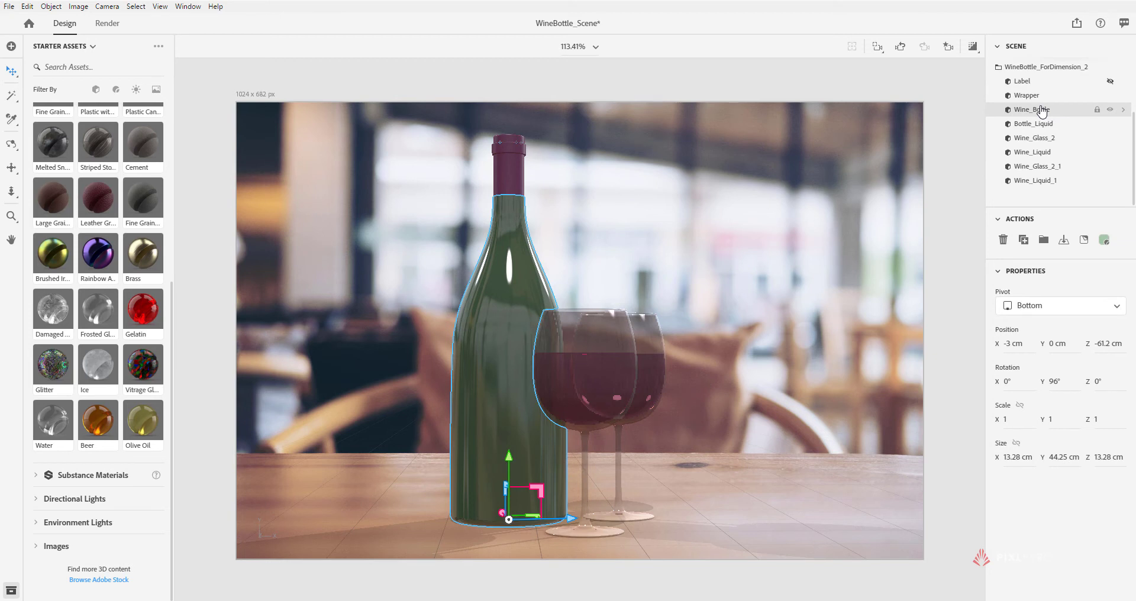
left_click(1122, 111)
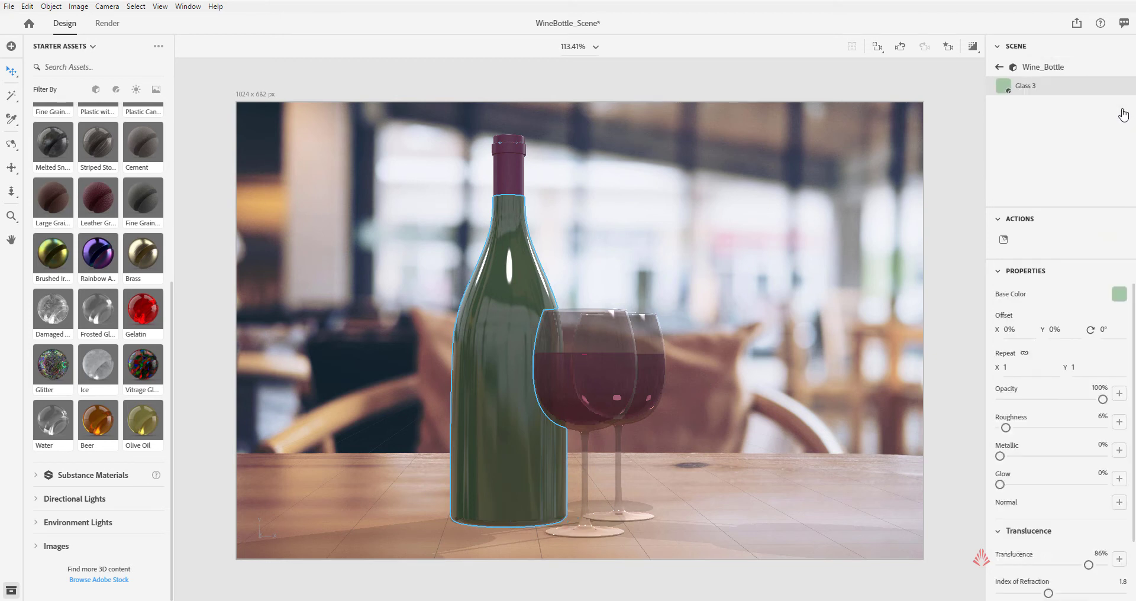
Place the WineLabel image as a graphic on Wine_Bottle
left_click(1004, 241)
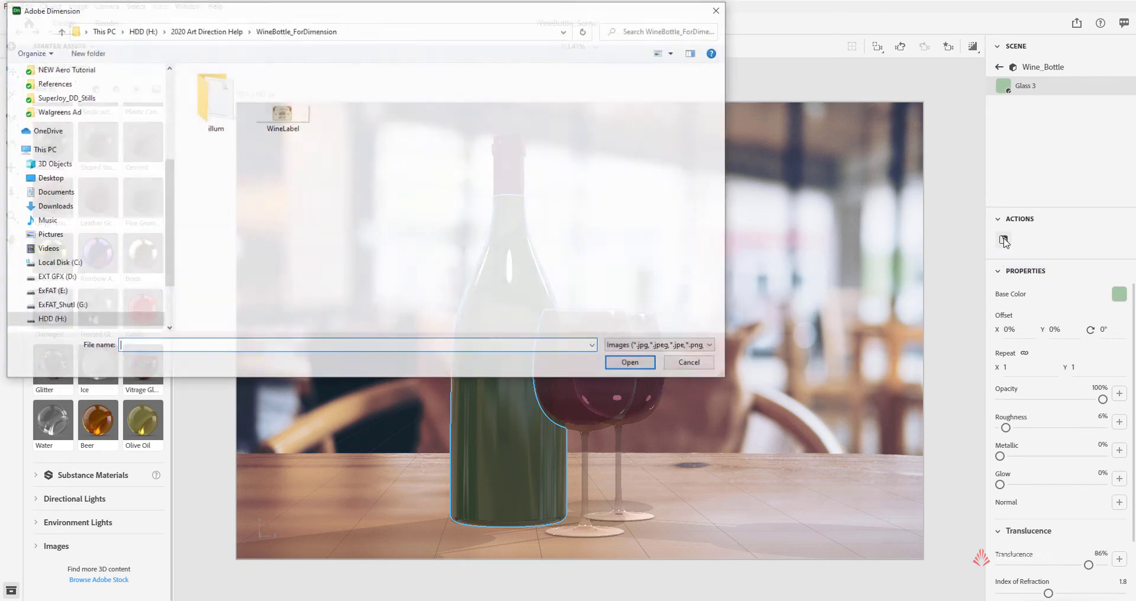
left_click(293, 130)
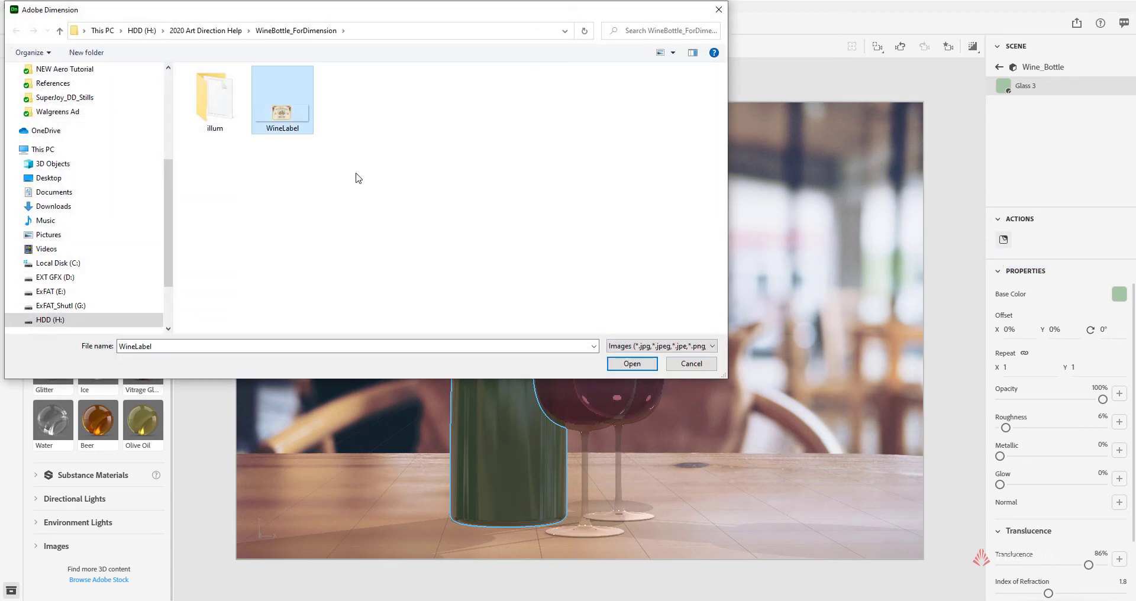
left_click(628, 365)
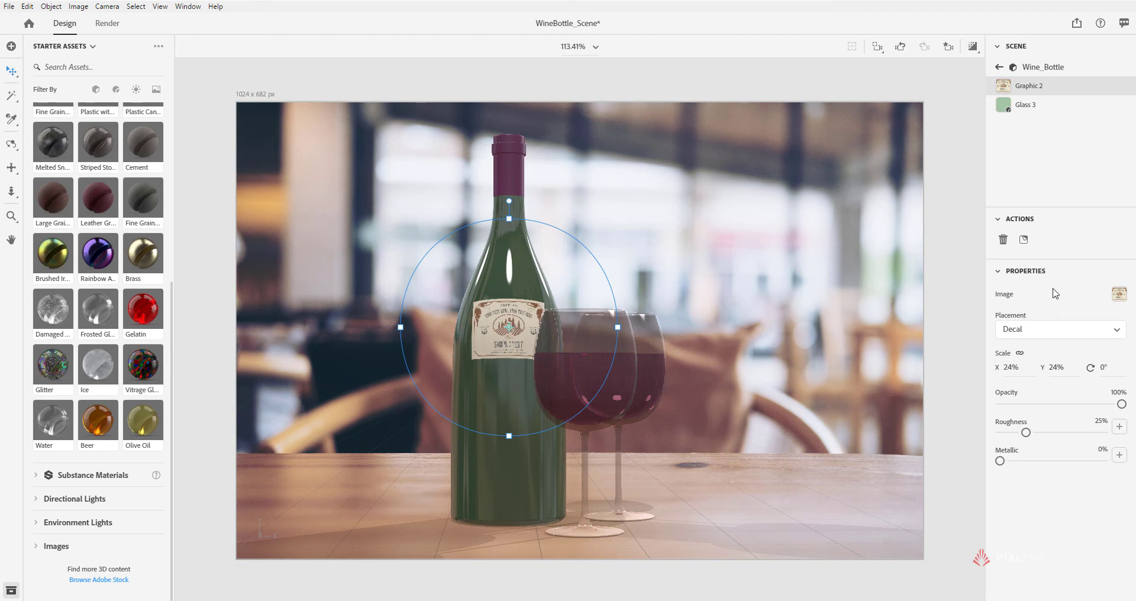
Try Fill placement for the label graphic on the bottle and switch it back to Decal
left_click(1037, 331)
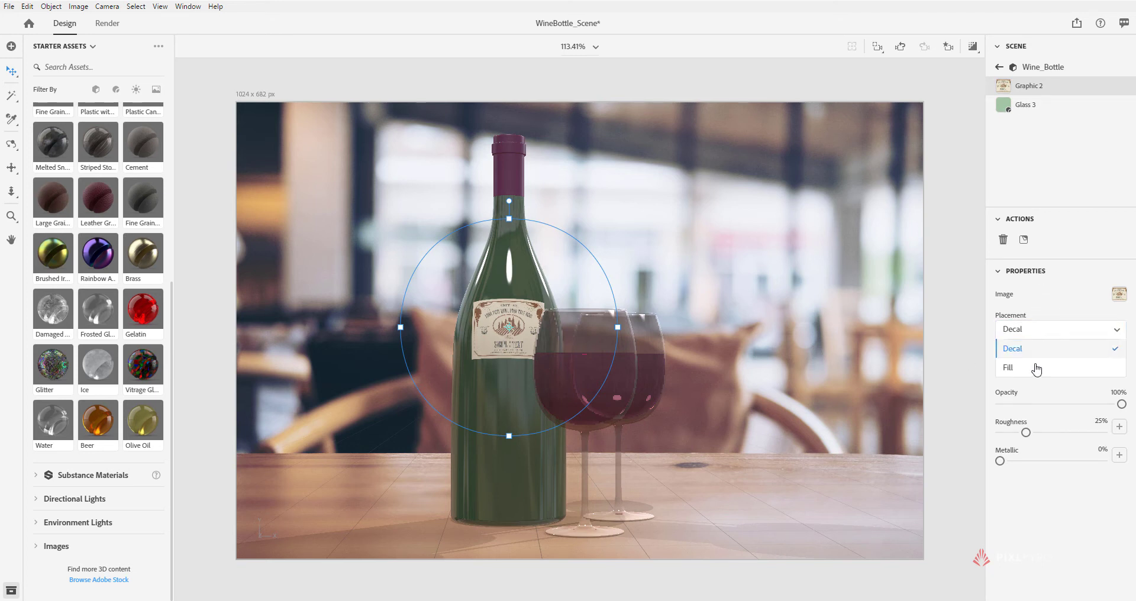
left_click(1034, 369)
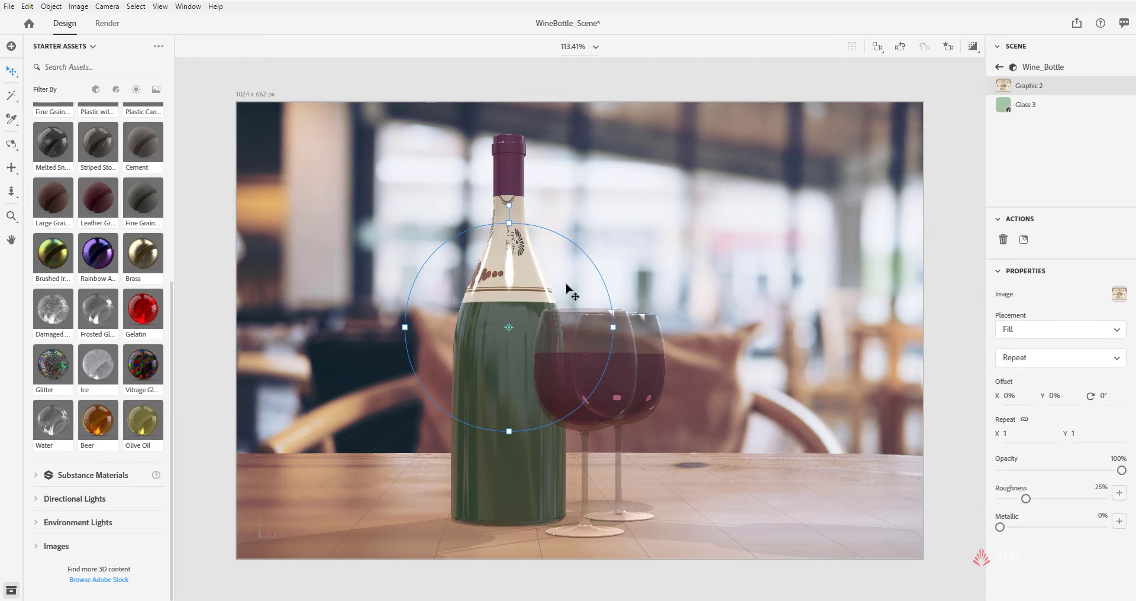
left_click(1047, 331)
left_click(1013, 349)
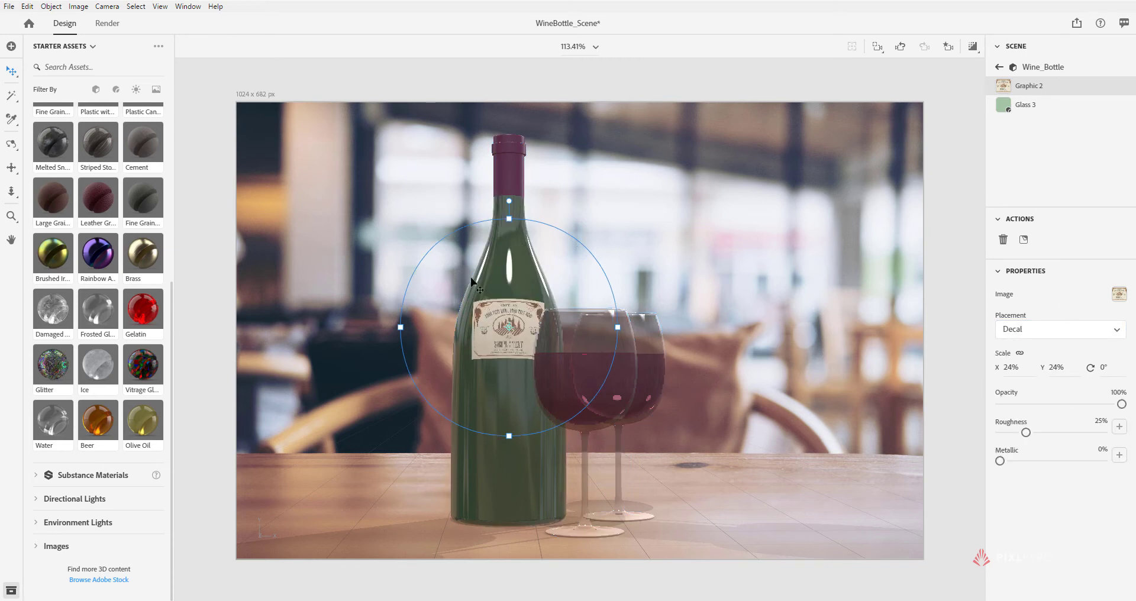
Move the label decal down to the centre of the bottle's lower body
left_click_drag(497, 335, 473, 382)
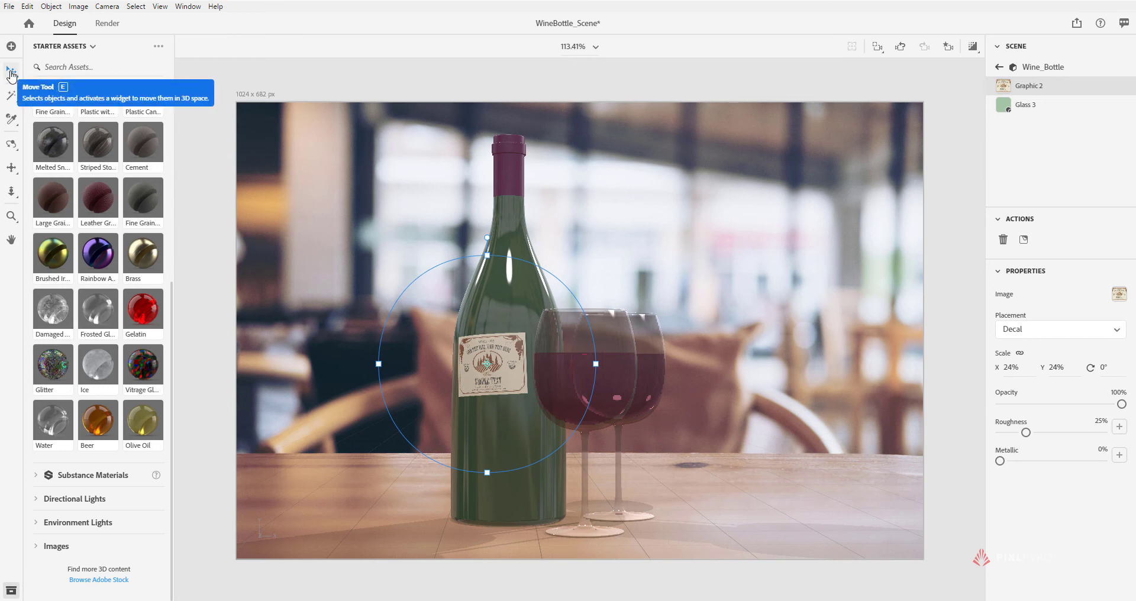
left_click(10, 72)
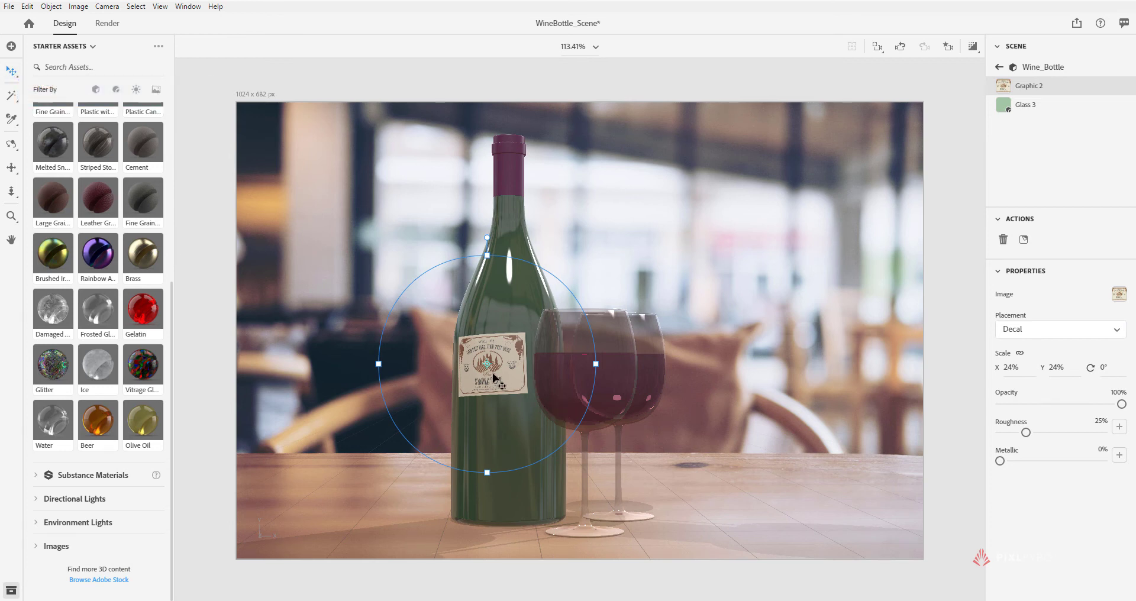
left_click_drag(482, 372, 528, 419)
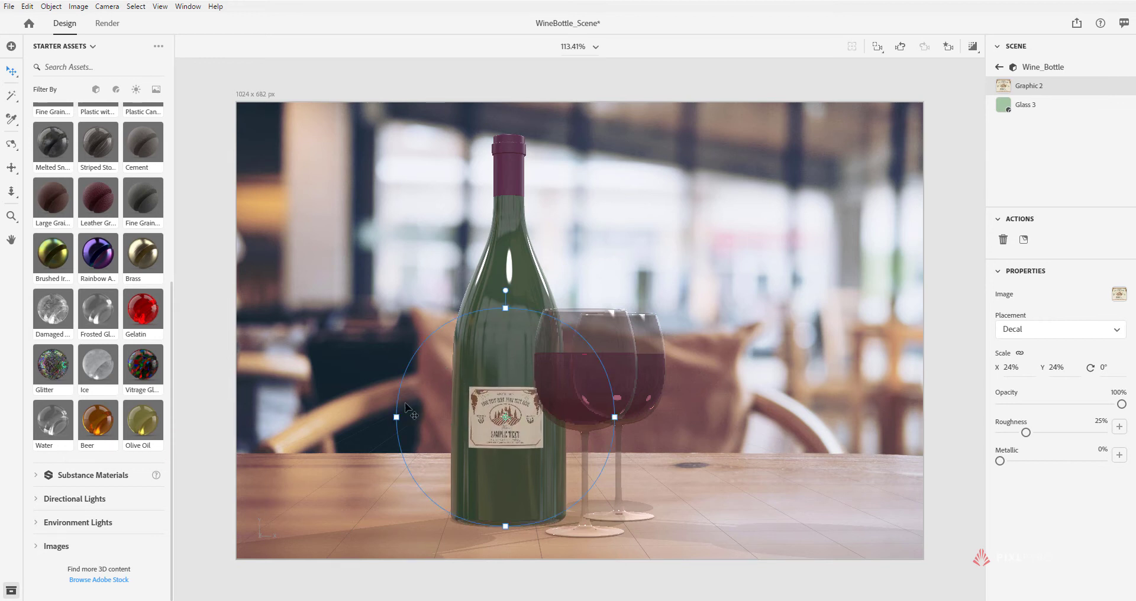
Scale the label decal to 49% in X and 44.8% in Y, and nudge it slightly up and left on the bottle
left_click_drag(397, 417, 333, 417)
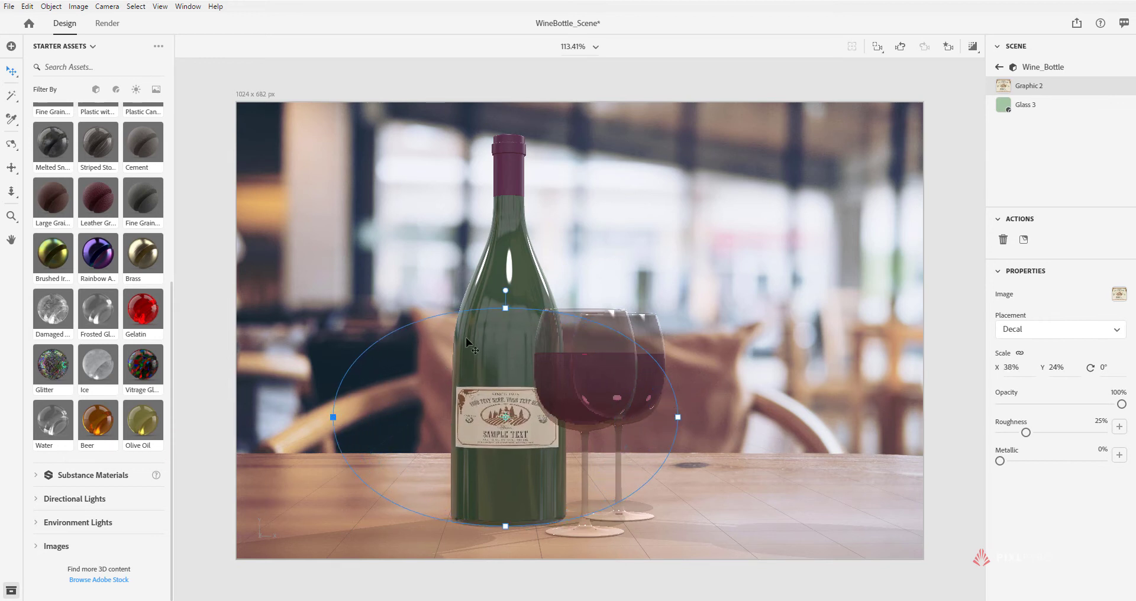
left_click_drag(504, 308, 505, 274)
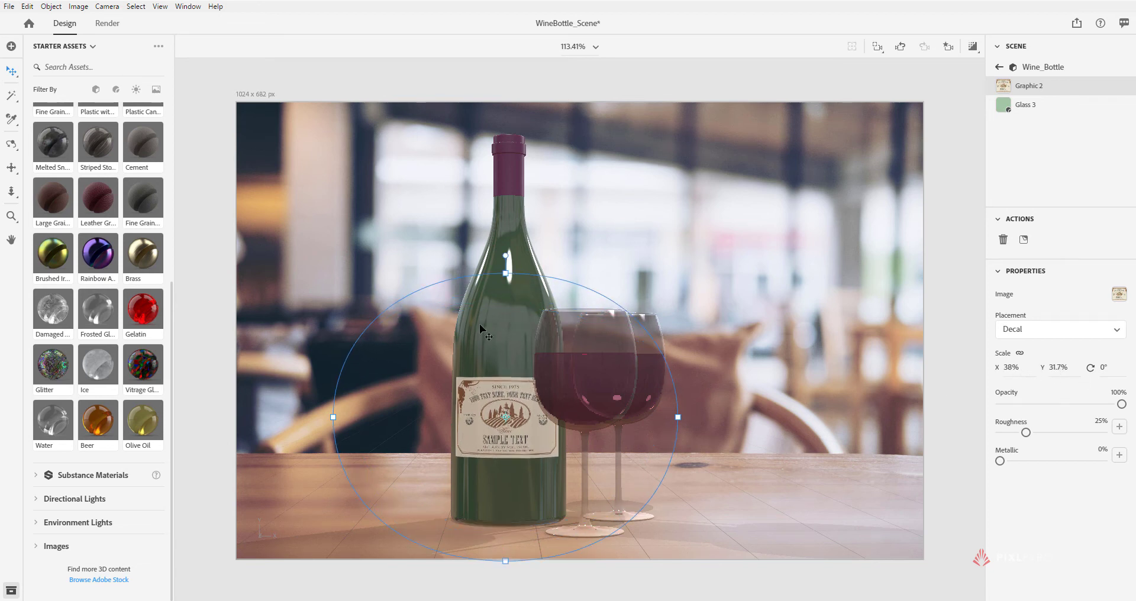
left_click_drag(505, 273, 507, 222)
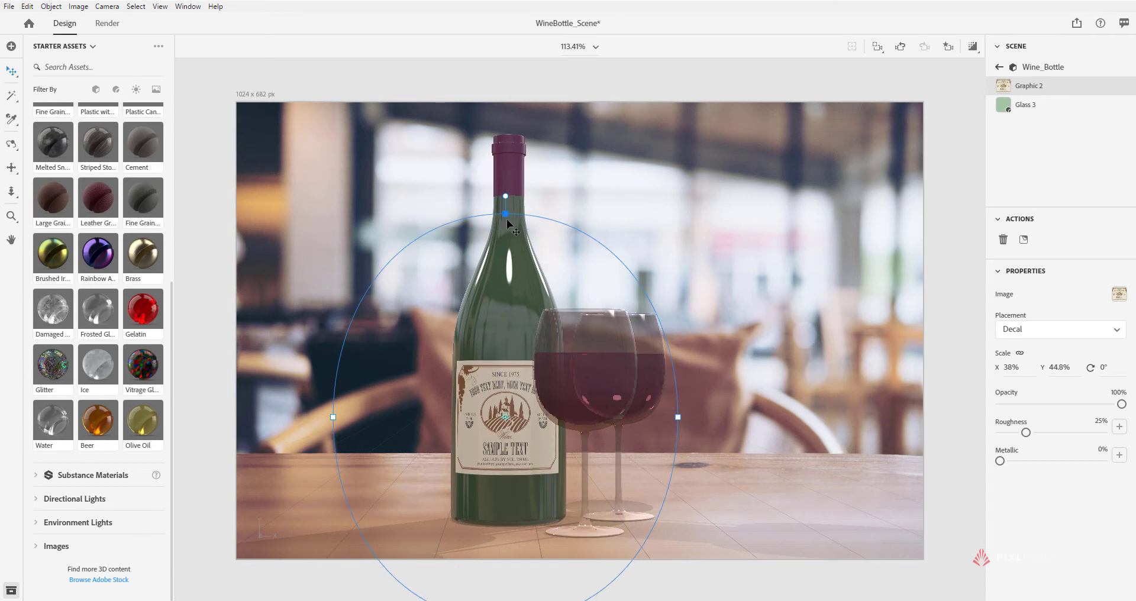
left_click_drag(331, 417, 282, 417)
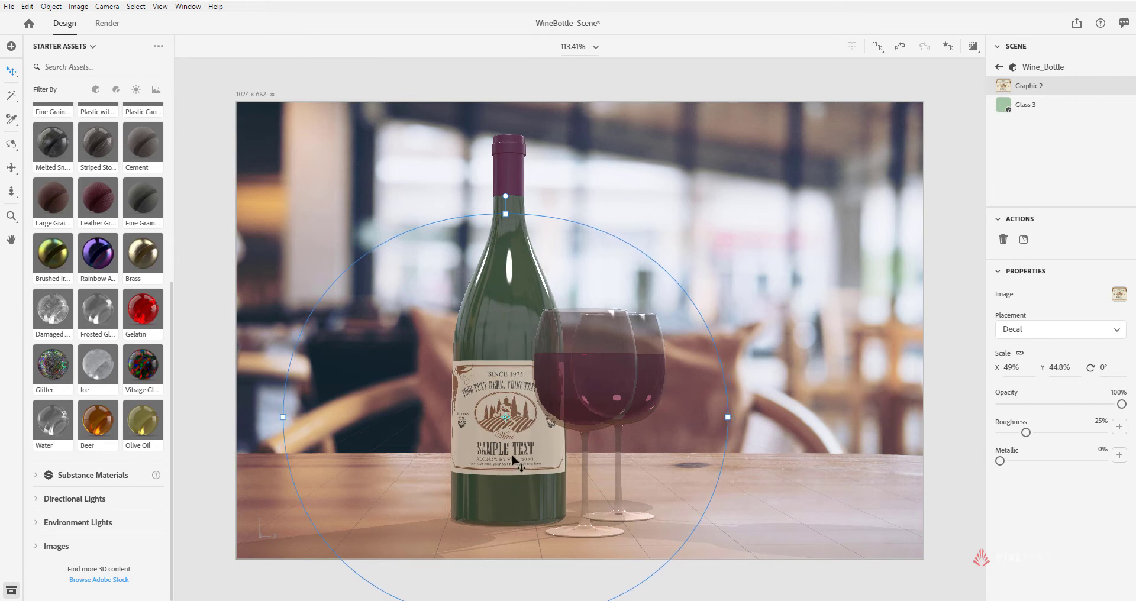
mouse_move(513, 460)
left_mouse_down()
mouse_move(521, 426)
mouse_move(535, 445)
mouse_move(495, 459)
mouse_move(509, 455)
left_mouse_up()
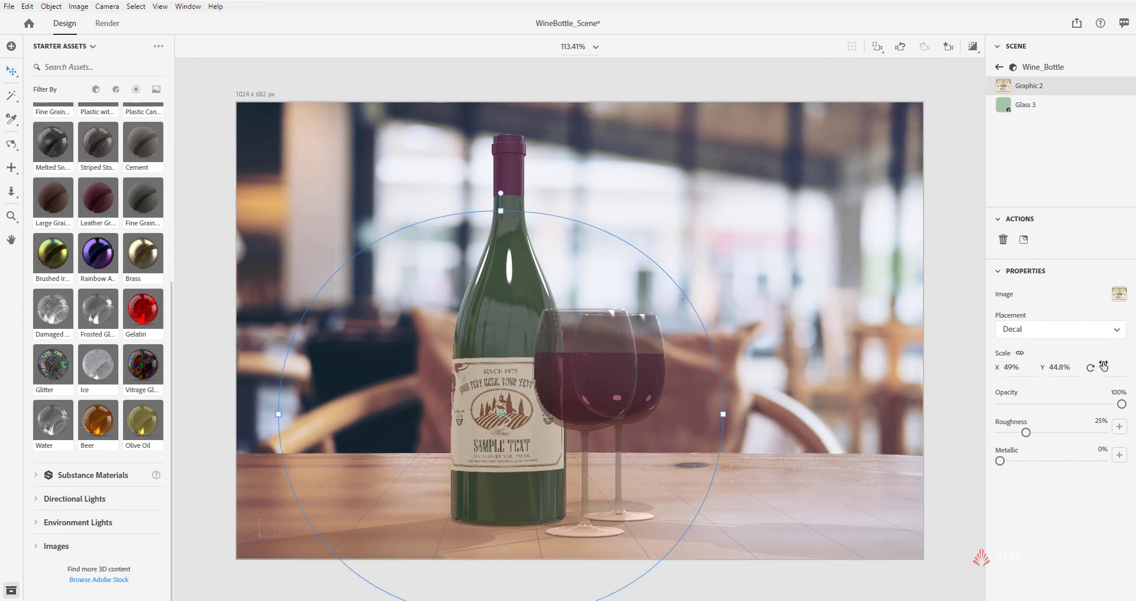
Try rotating the label decal to -3° and reset its rotation to 0°
left_click_drag(1104, 371, 1112, 371)
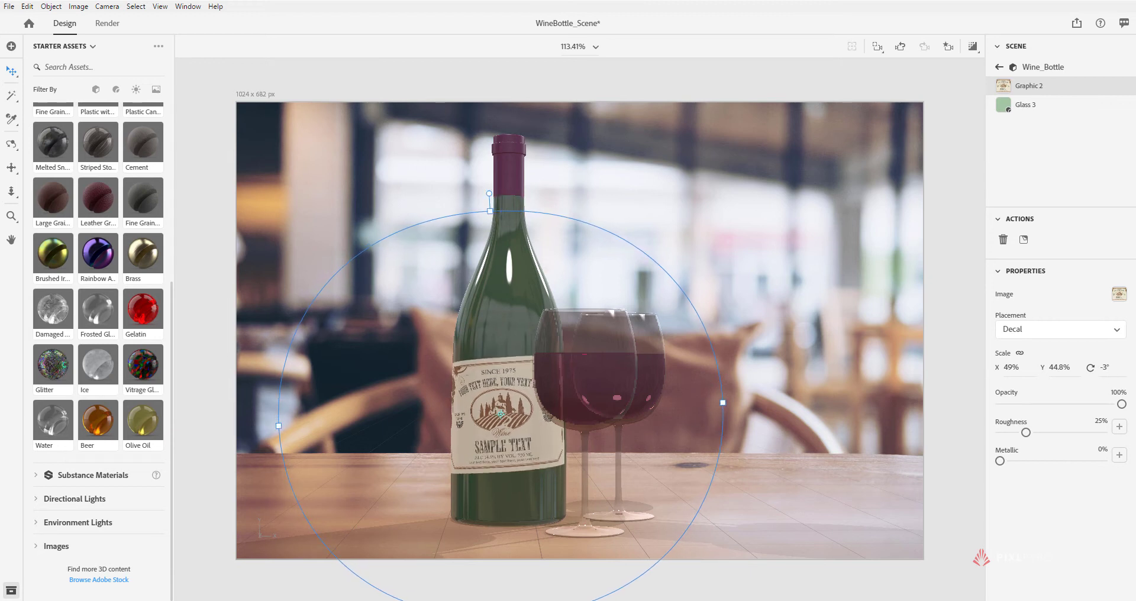
left_click(1104, 370)
type("0")
key("Return")
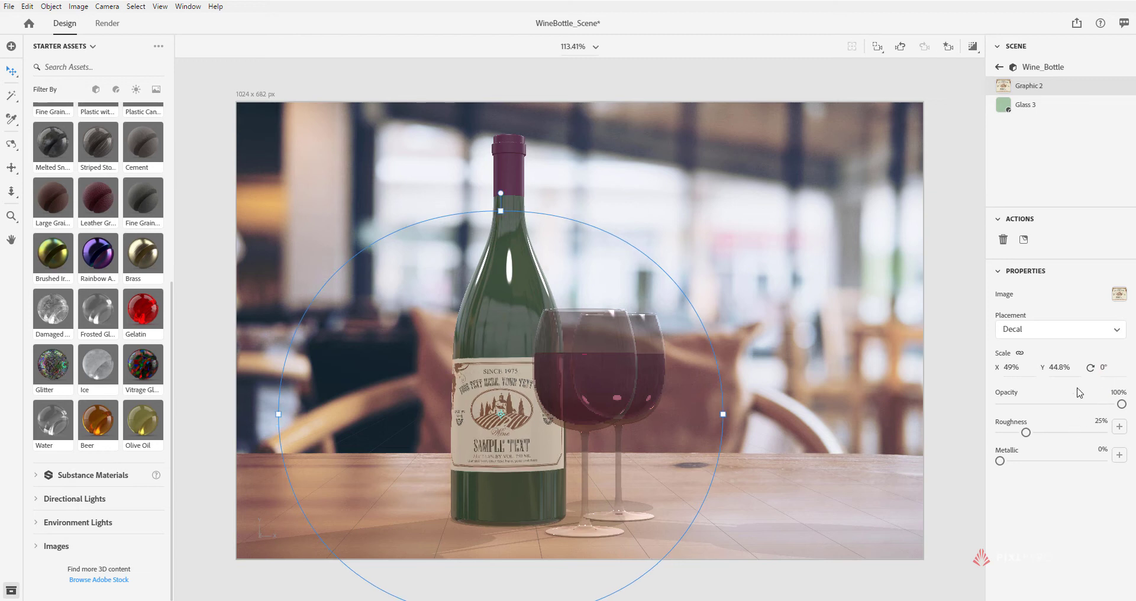
Set the label decal's rotation to 1° and deselect it
left_click_drag(1102, 370, 1104, 370)
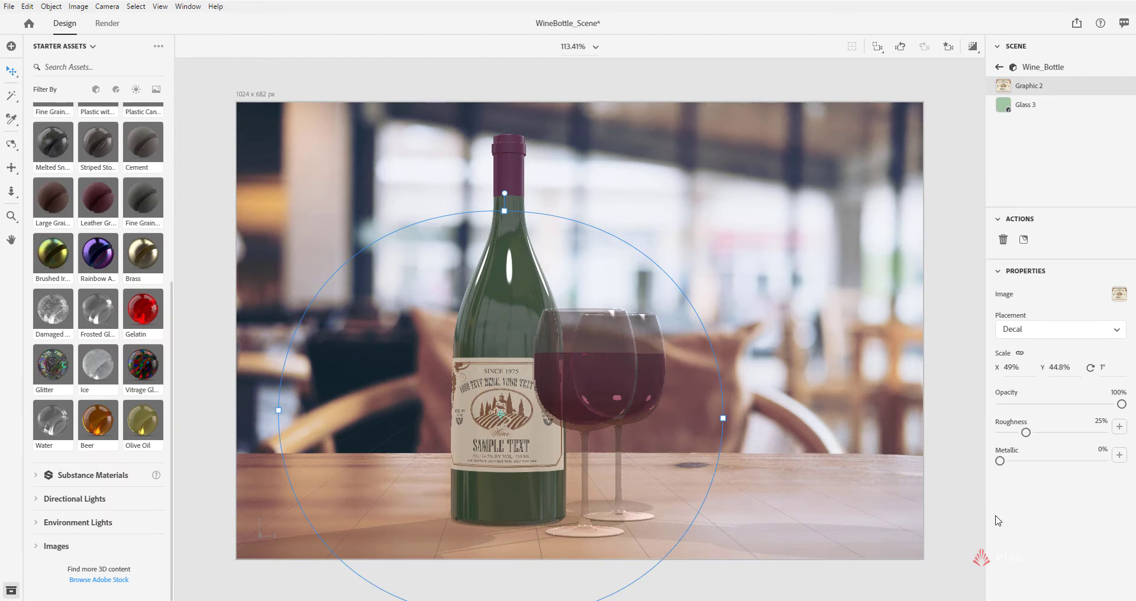
left_click(981, 127)
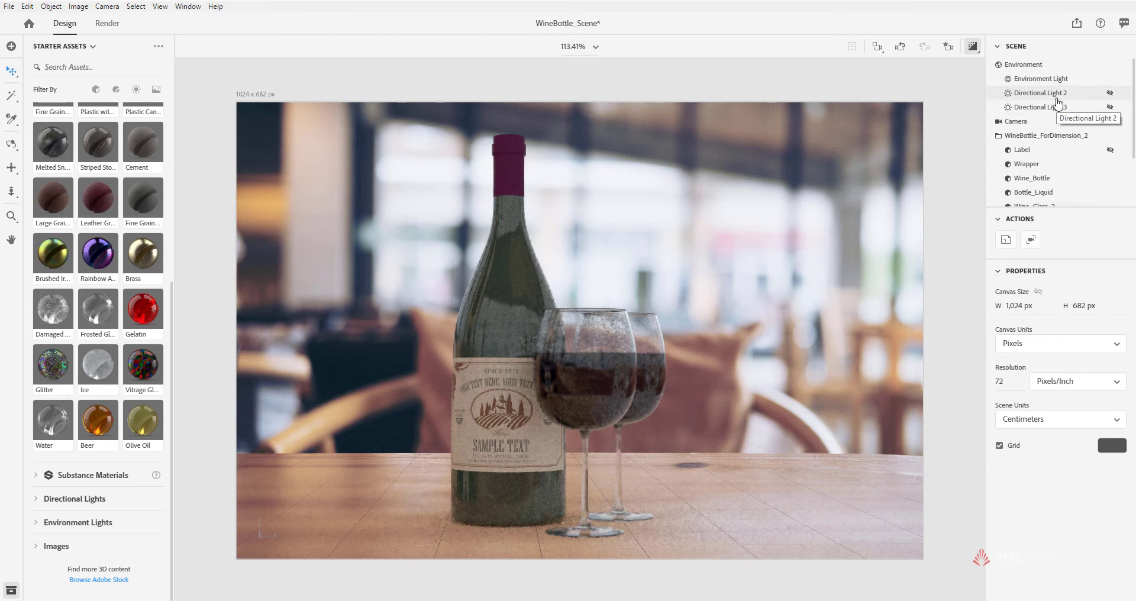
Open the material of the Wrapper object and lower its roughness to 18%
left_click(1041, 166)
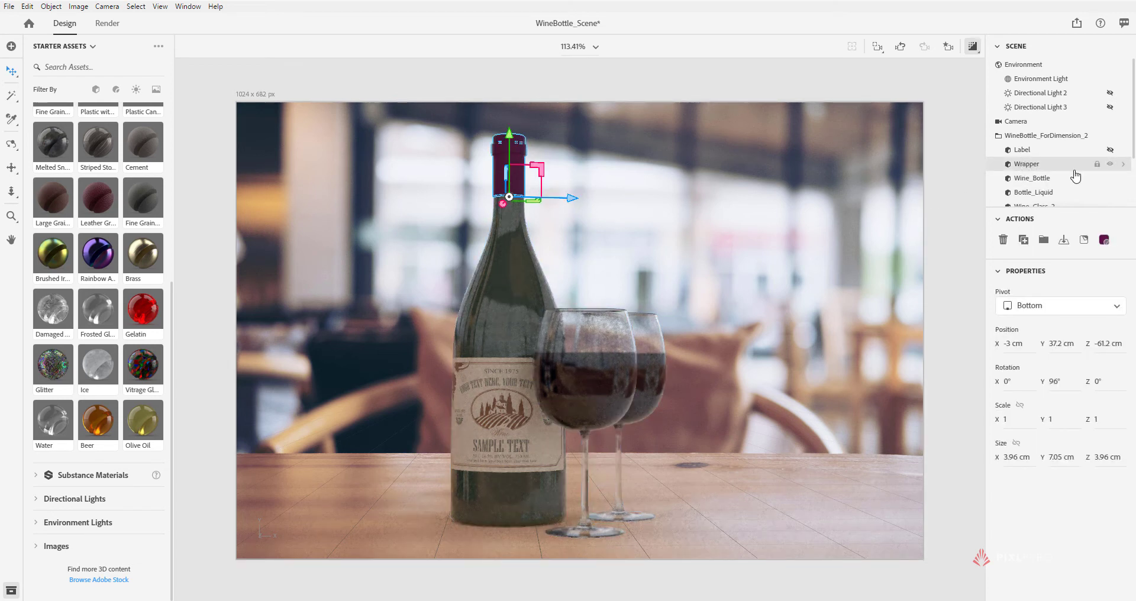
double_click(1029, 164)
left_click(1004, 95)
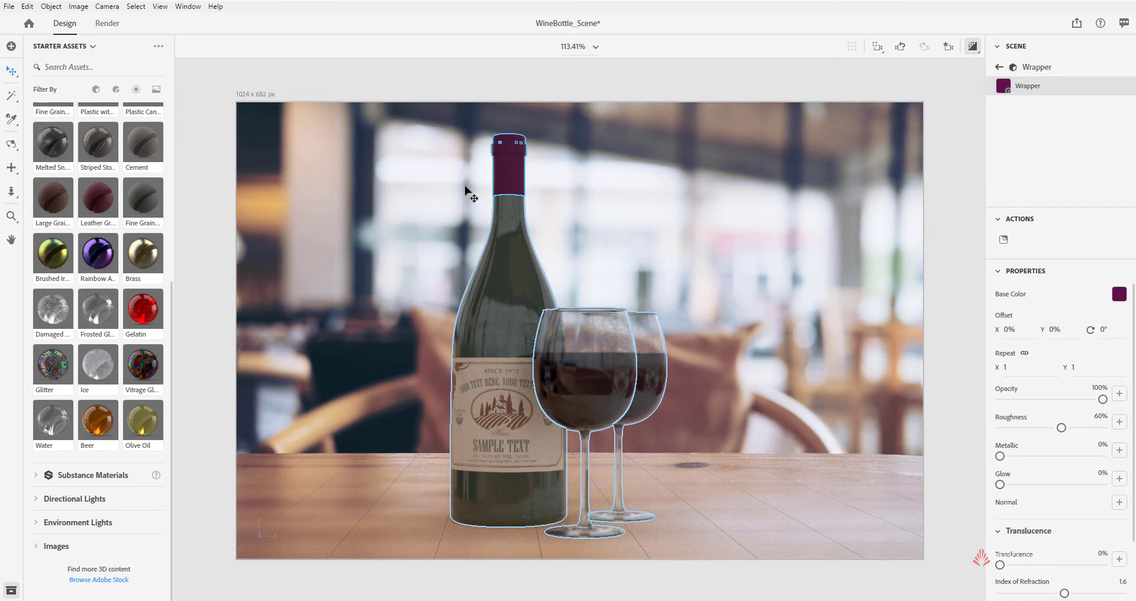
scroll(93, 259, "up", 5)
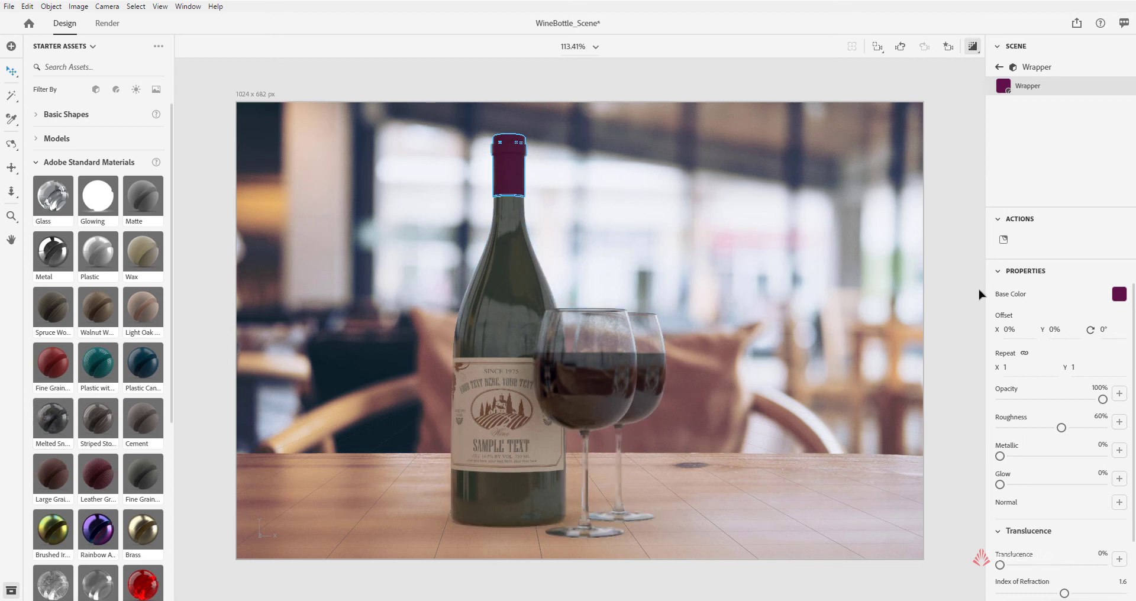
left_click_drag(1100, 402, 1106, 404)
scroll(1081, 405, "down", 1)
left_click_drag(1062, 373, 1014, 375)
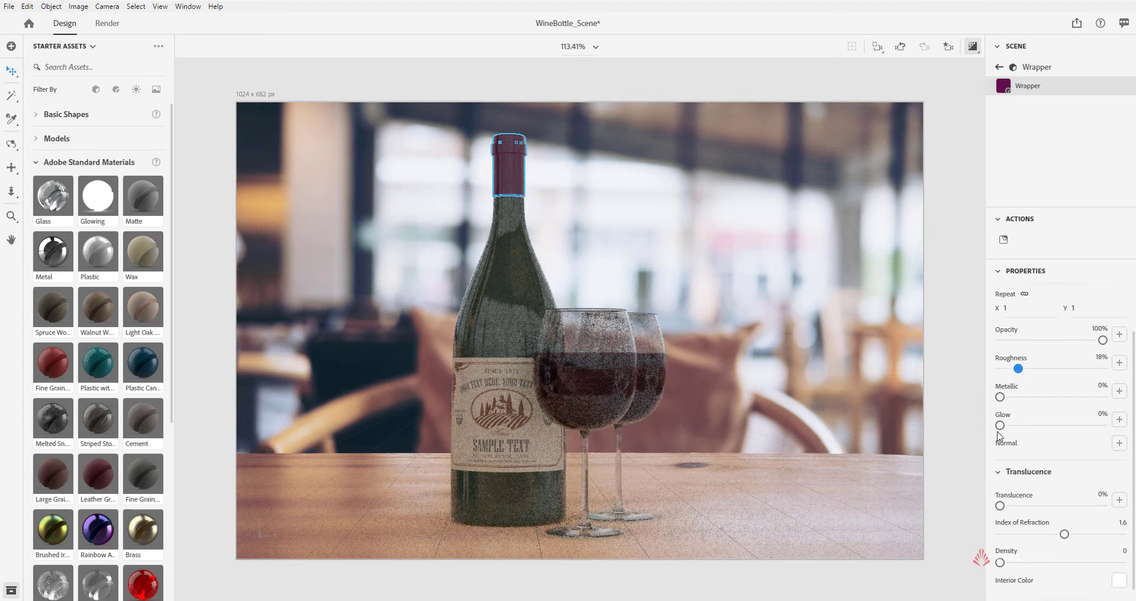
Set the Wrapper material's roughness to 44% and its metallic value to 17%
scroll(1013, 551, "down", 1)
scroll(1003, 414, "up", 2)
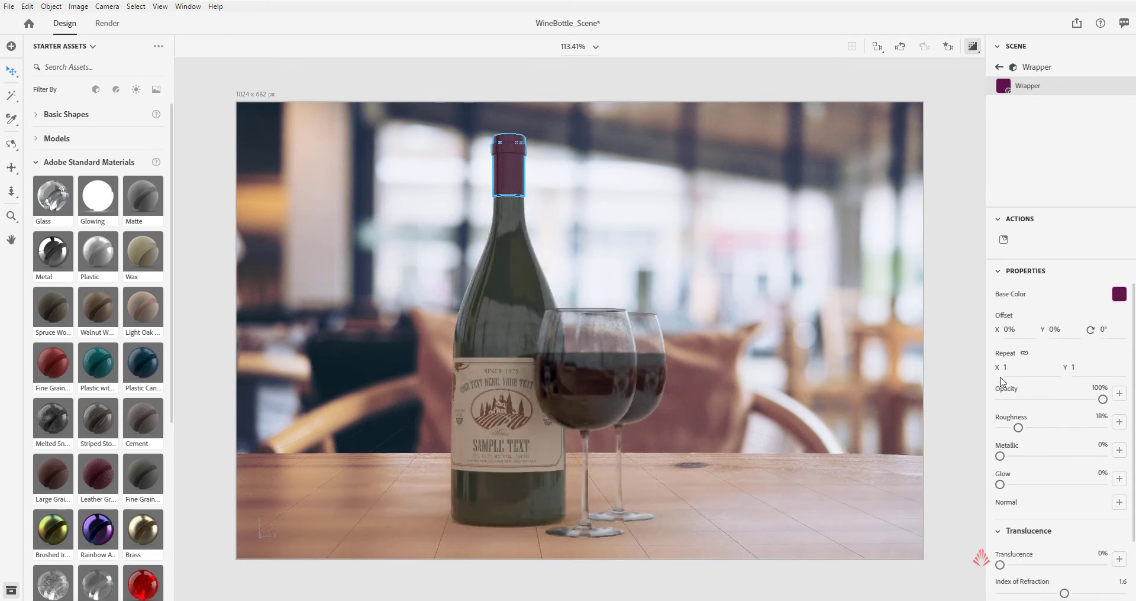
left_click_drag(1022, 433, 1045, 428)
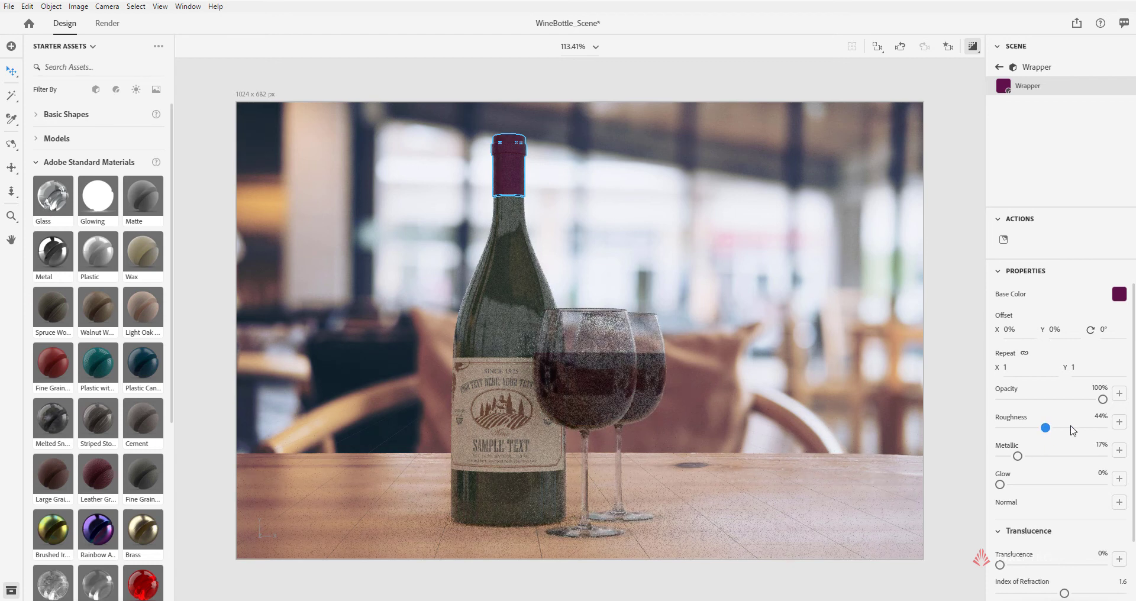
scroll(92, 272, "down", 3)
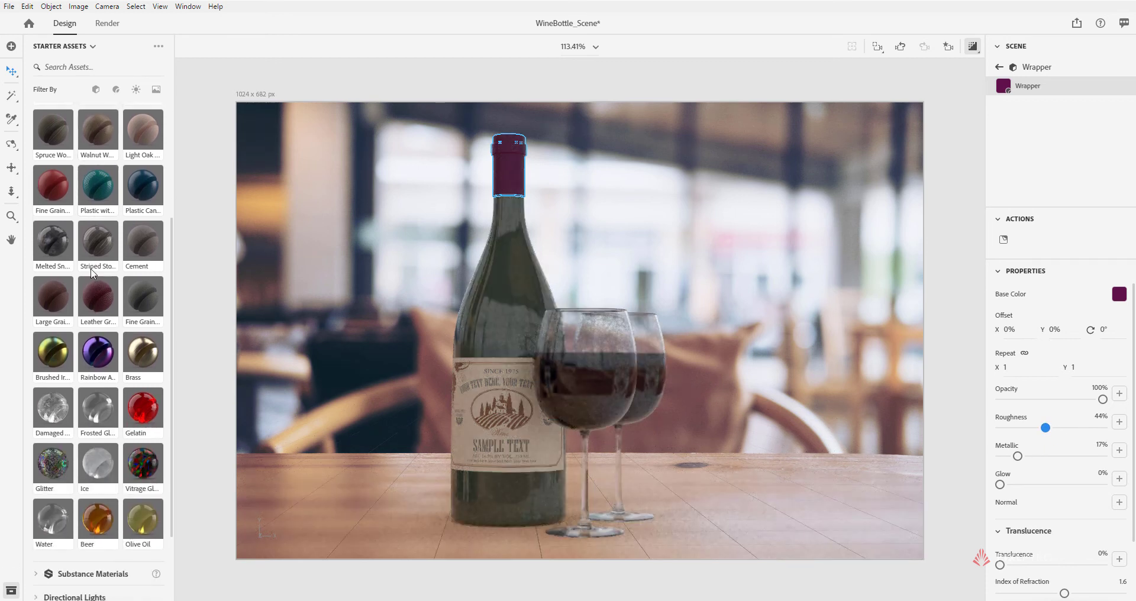
scroll(92, 272, "down", 2)
scroll(107, 300, "up", 5)
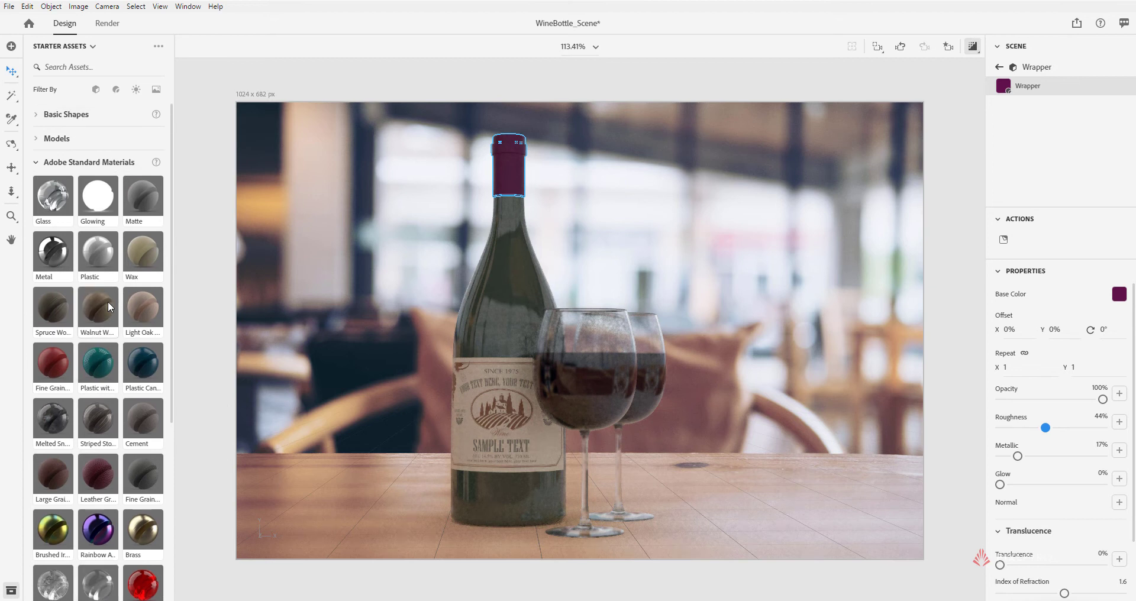
Browse the Substance Materials and try Smooth Silk on the Wrapper
scroll(64, 202, "down", 5)
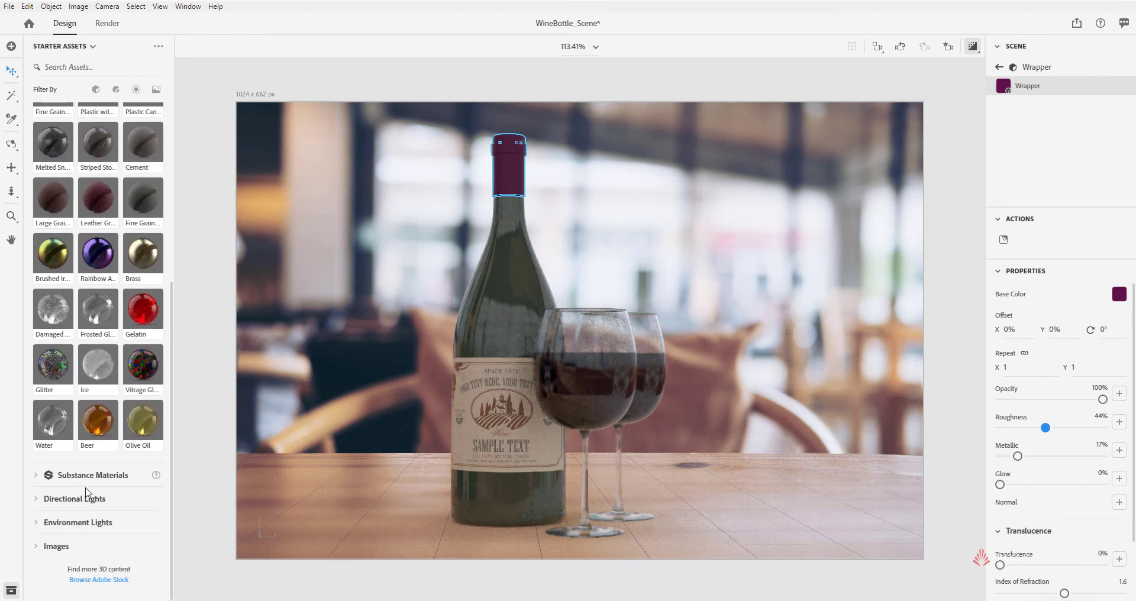
left_click(40, 478)
scroll(127, 399, "down", 6)
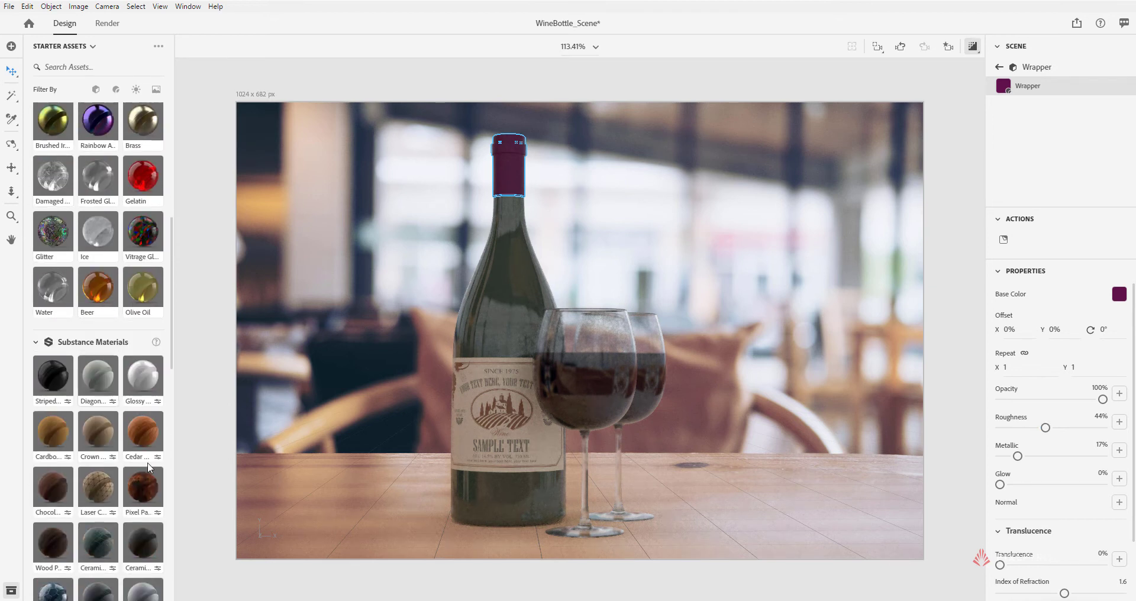
scroll(128, 400, "down", 1)
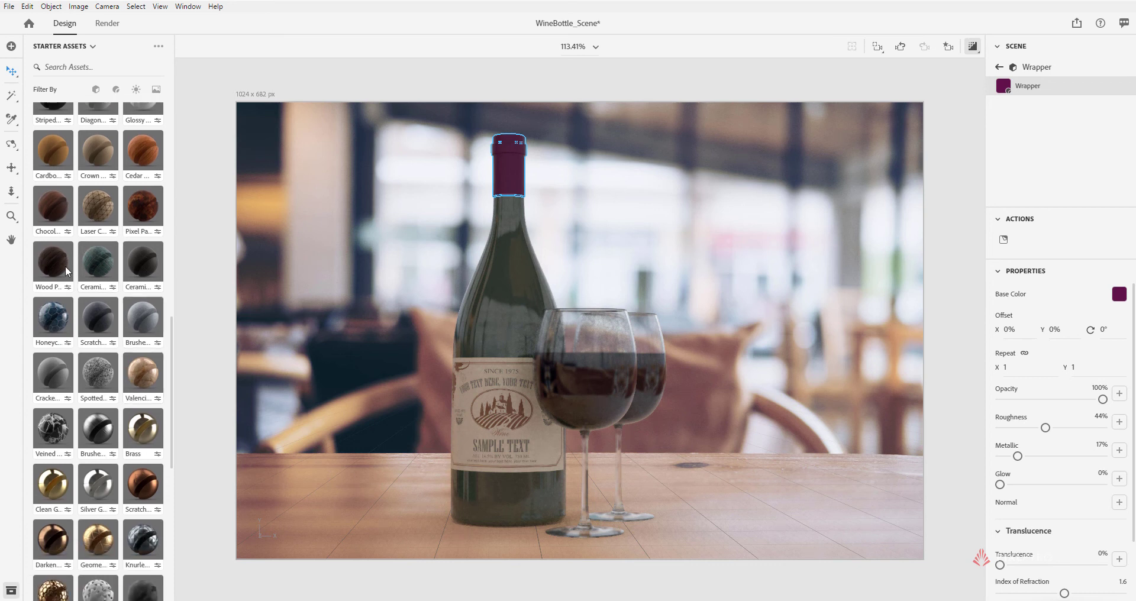
scroll(86, 347, "down", 1)
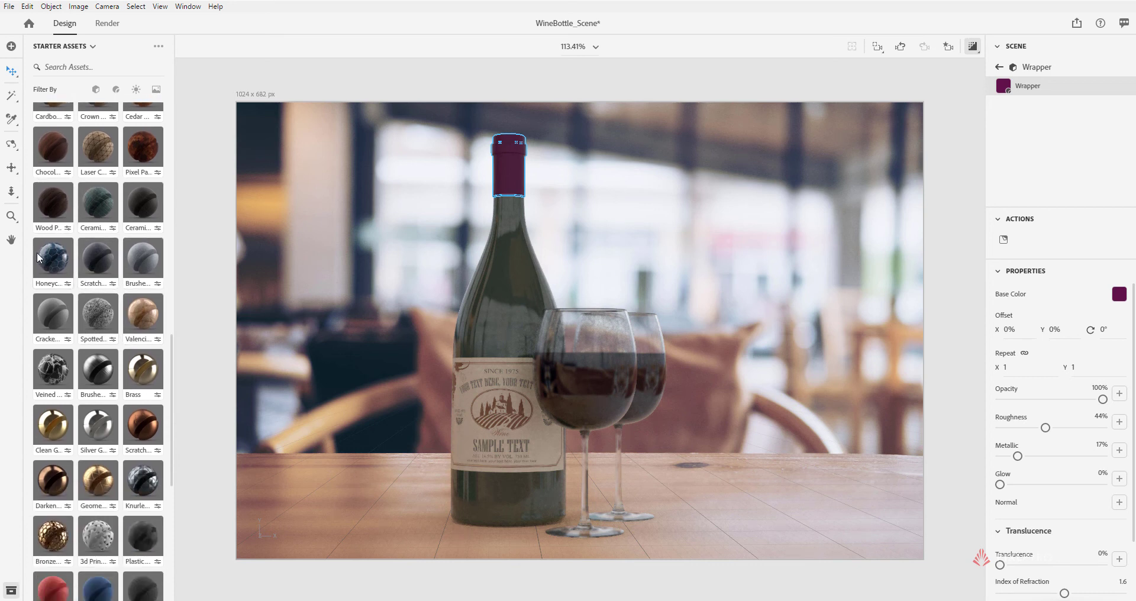
scroll(77, 304, "down", 1)
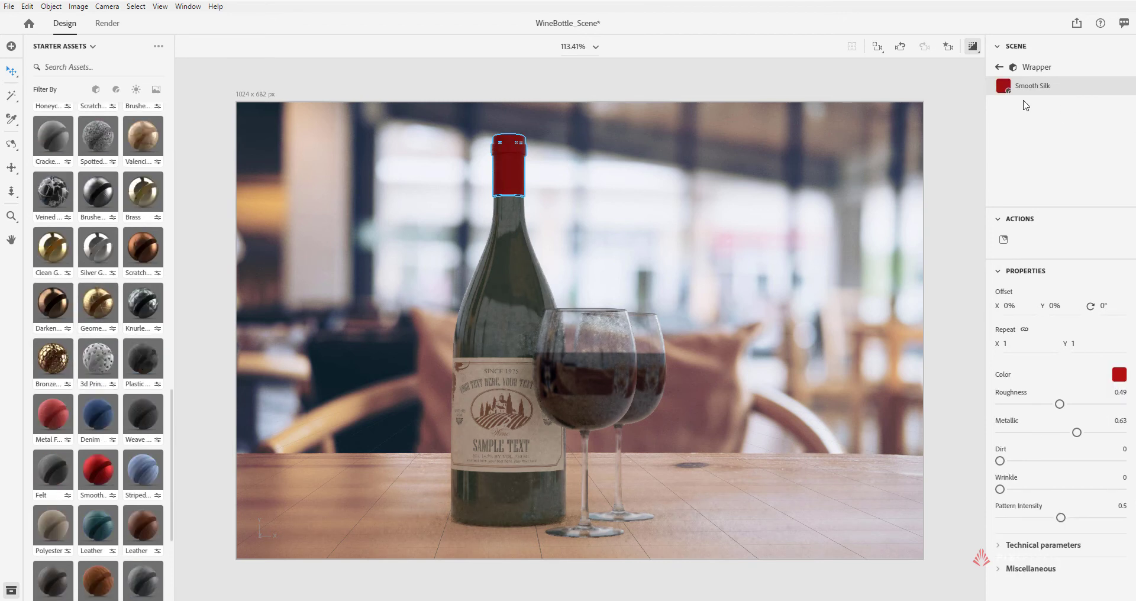
Apply the Glossy Paper material to the Wrapper and change its color to deep red, RGB 181, 9, 9
scroll(94, 384, "up", 6)
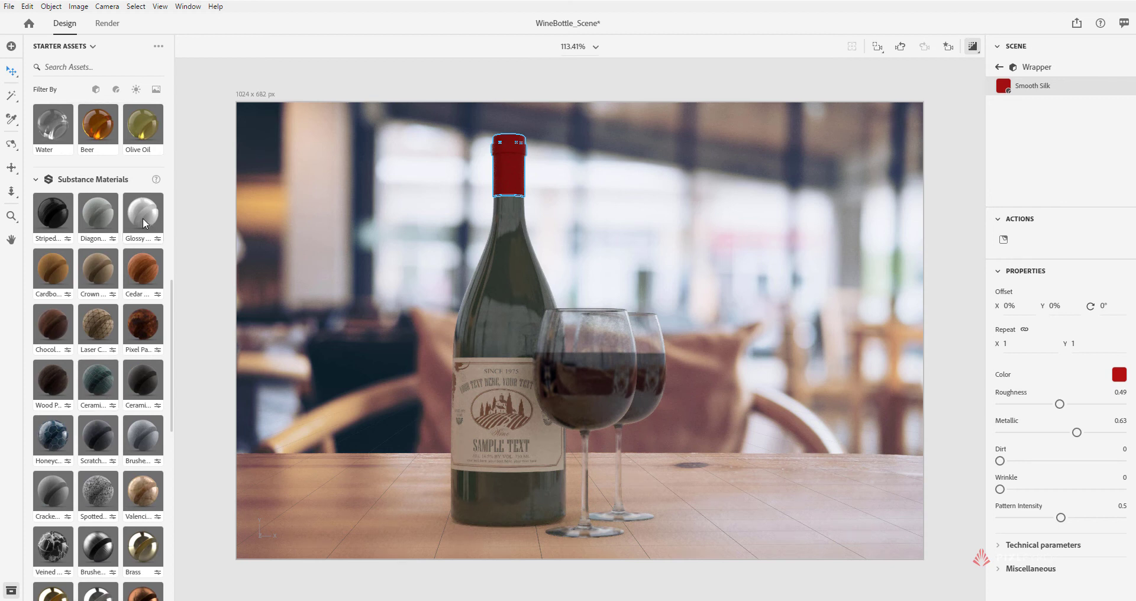
left_click(143, 220)
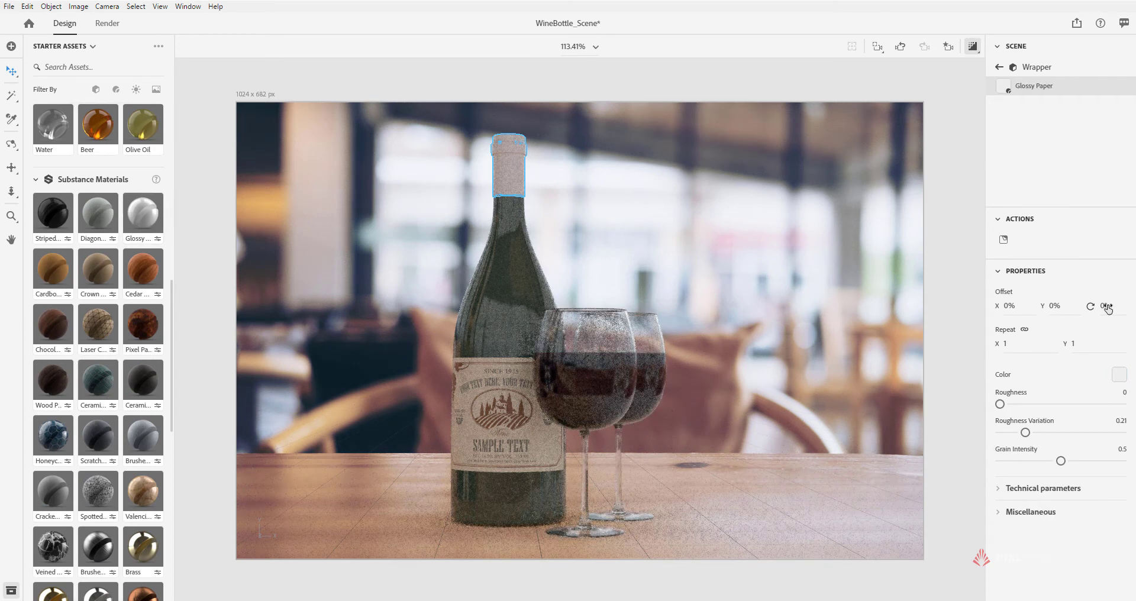
left_click(1120, 375)
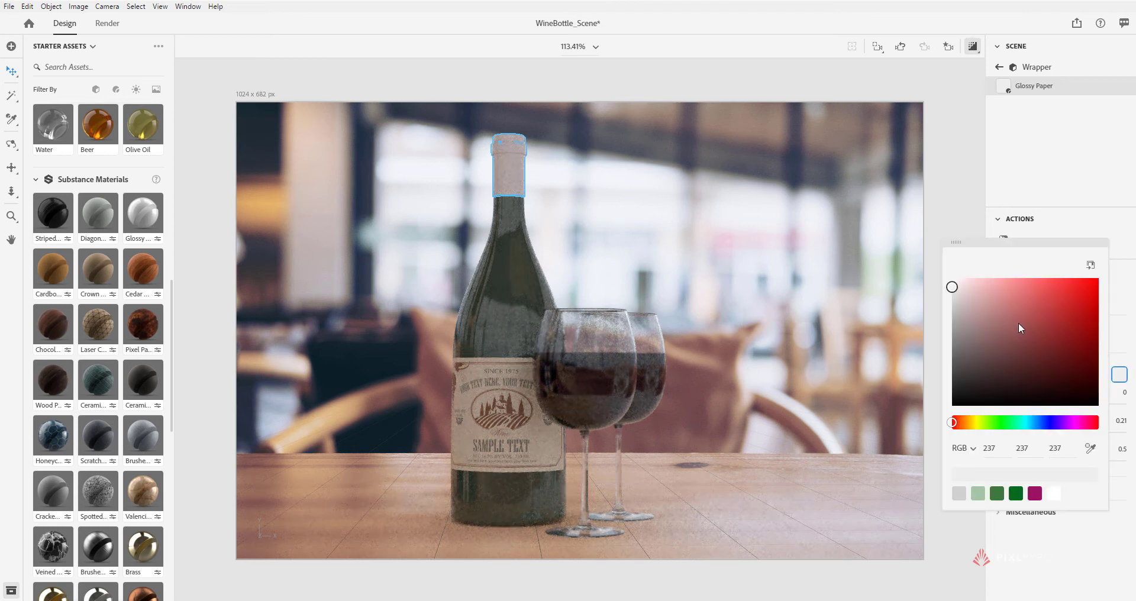
left_click_drag(1018, 324, 1079, 323)
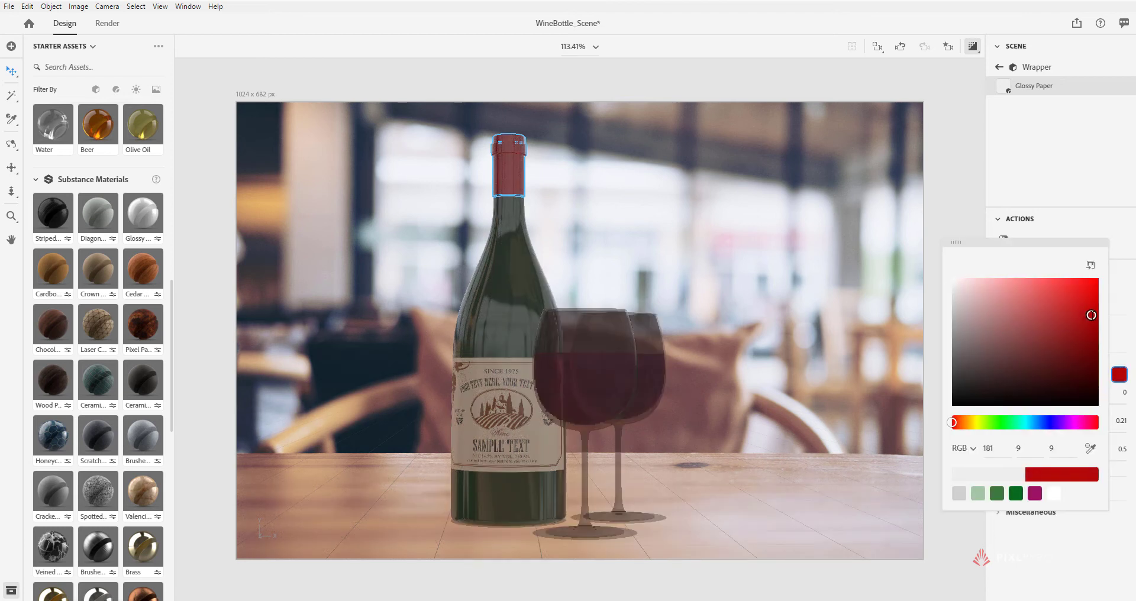
left_click(1070, 156)
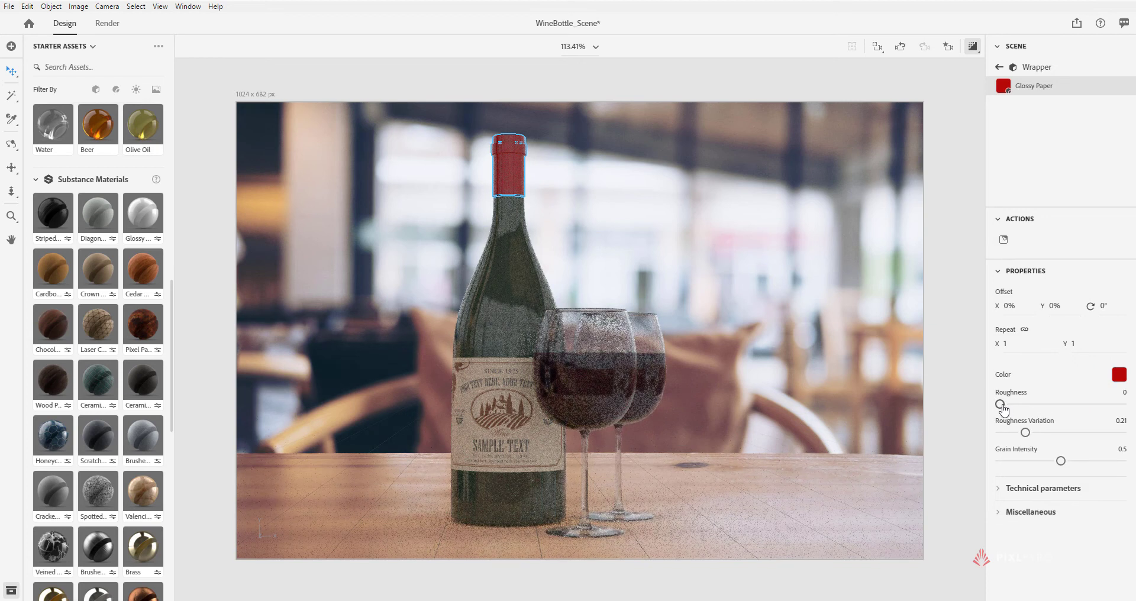
Set the Glossy Paper roughness to 0.18, roughness variation to 0.52 and grain intensity to 0.53, then return to the scene's object list
left_click_drag(1001, 406, 1029, 440)
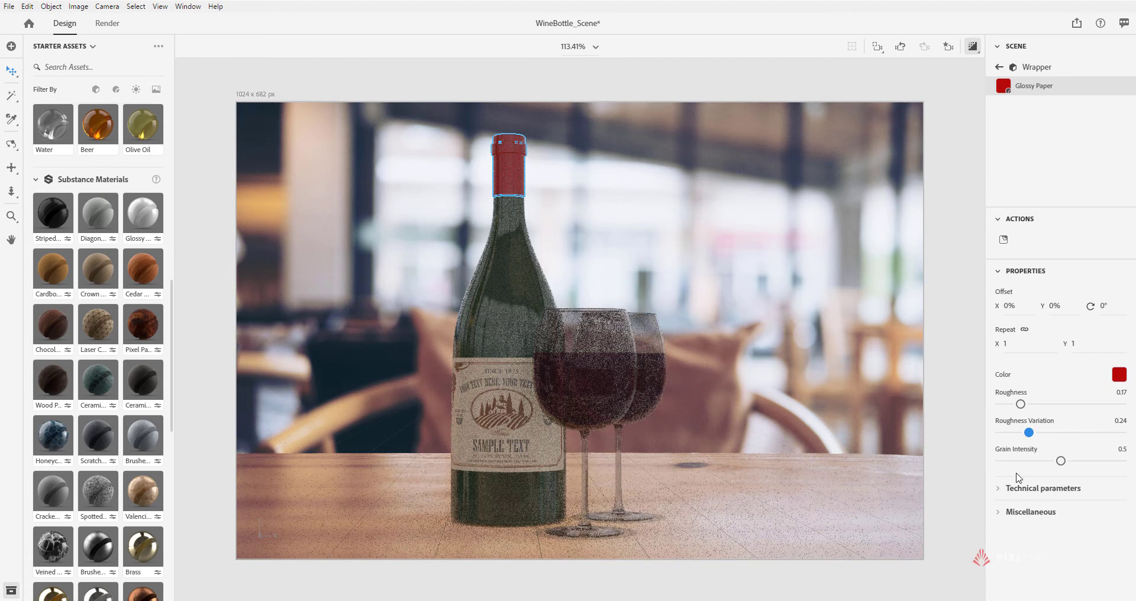
left_click(999, 489)
scroll(1040, 505, "down", 3)
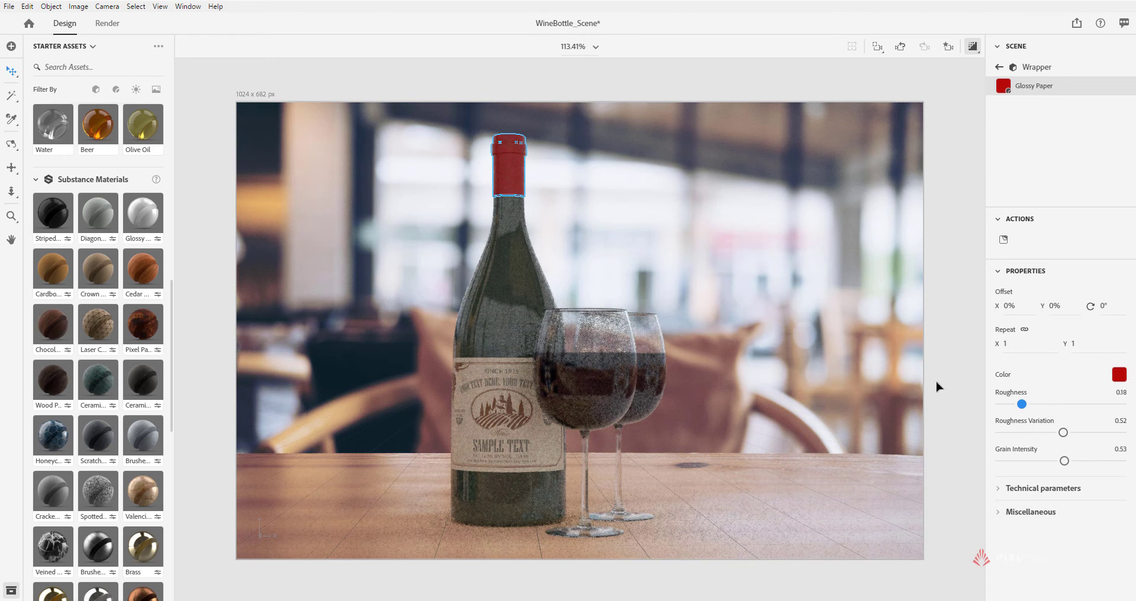
left_click(999, 69)
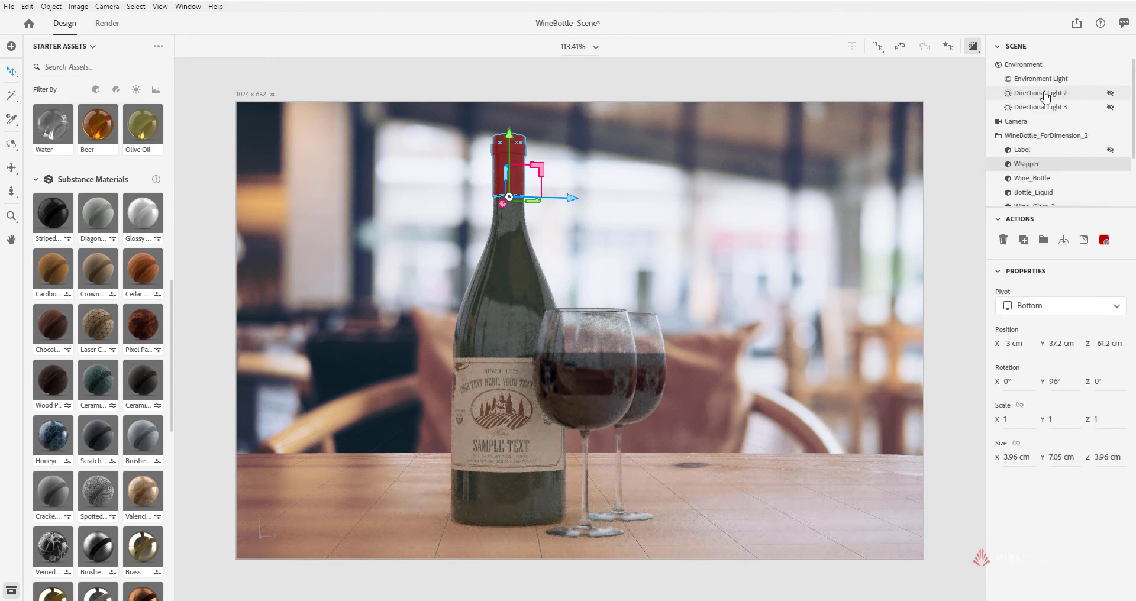
Make Directional Light 2 visible and set its rotation to -49° and its intensity to 125%
left_click(1046, 95)
left_click(1110, 94)
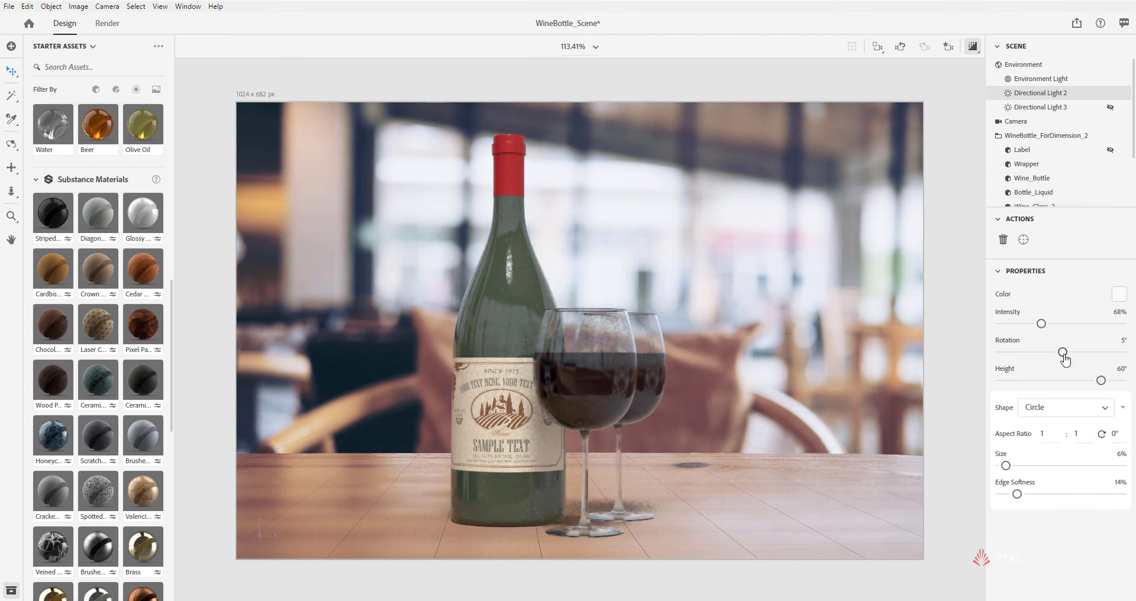
mouse_move(1063, 353)
left_mouse_down()
mouse_move(1085, 353)
mouse_move(1032, 353)
mouse_move(1044, 353)
left_mouse_up()
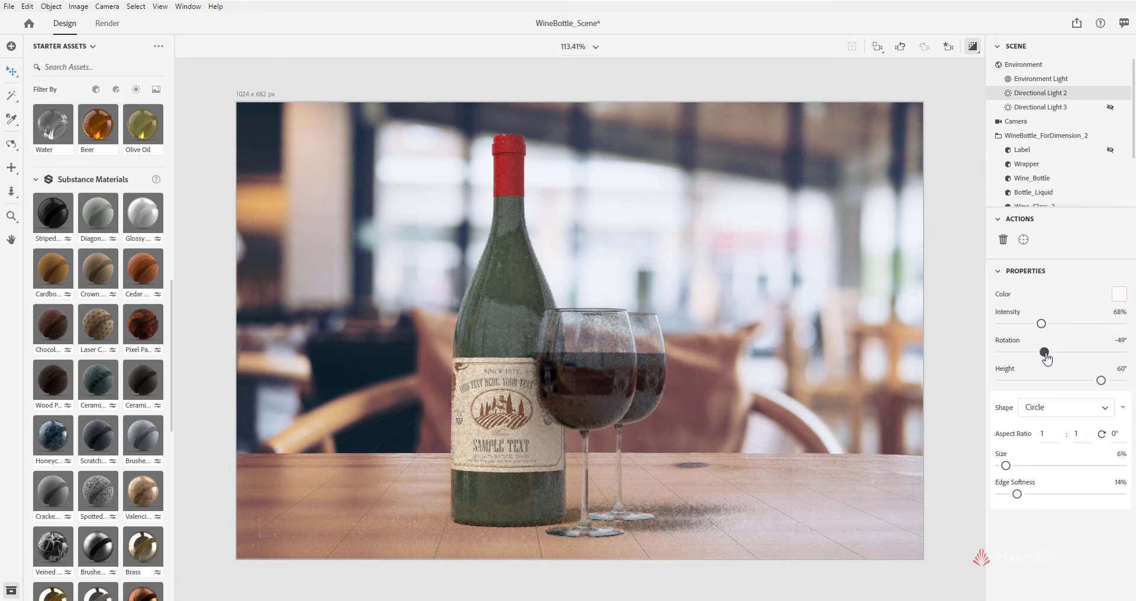
left_click_drag(1041, 324, 1076, 324)
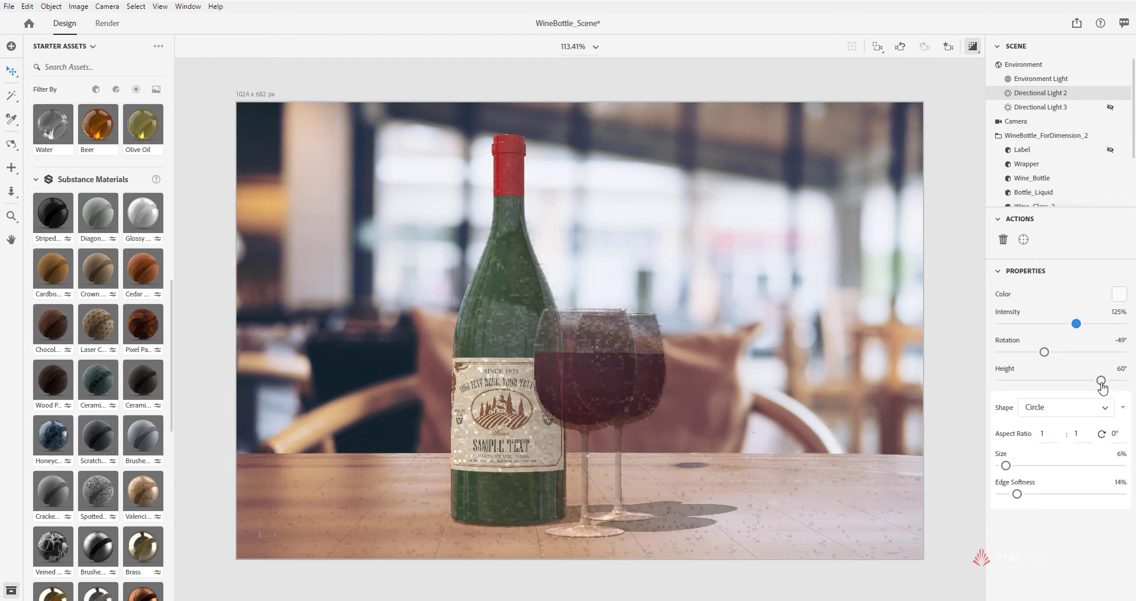
Set Directional Light 2's height to 46°, rotation to -61°, size to 22% and edge softness to 95%
left_click_drag(1101, 380, 1064, 381)
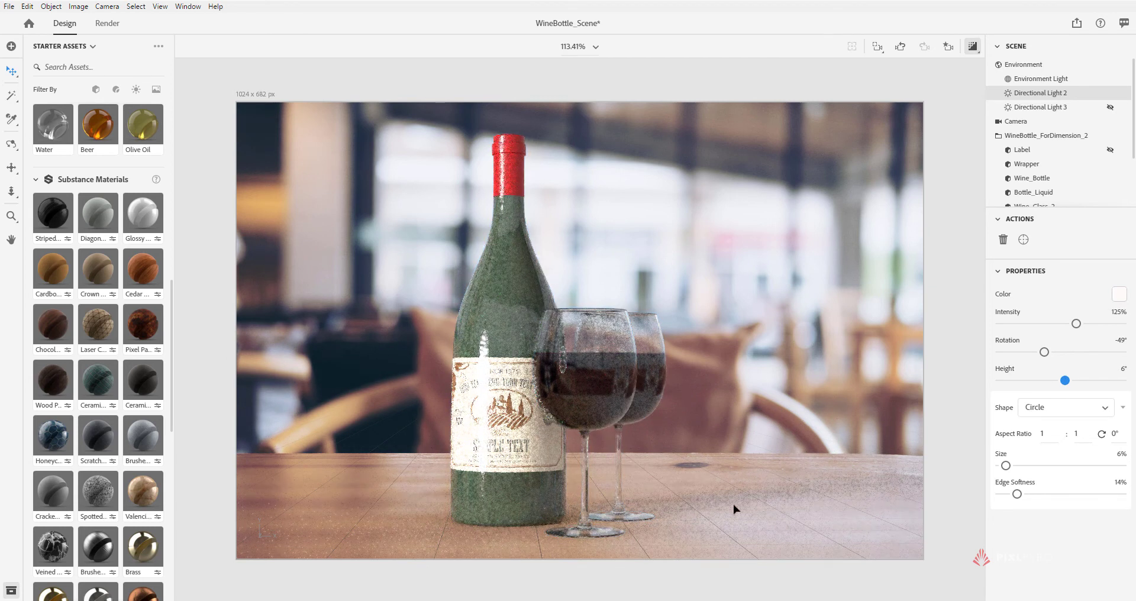
left_click_drag(1065, 381, 1092, 382)
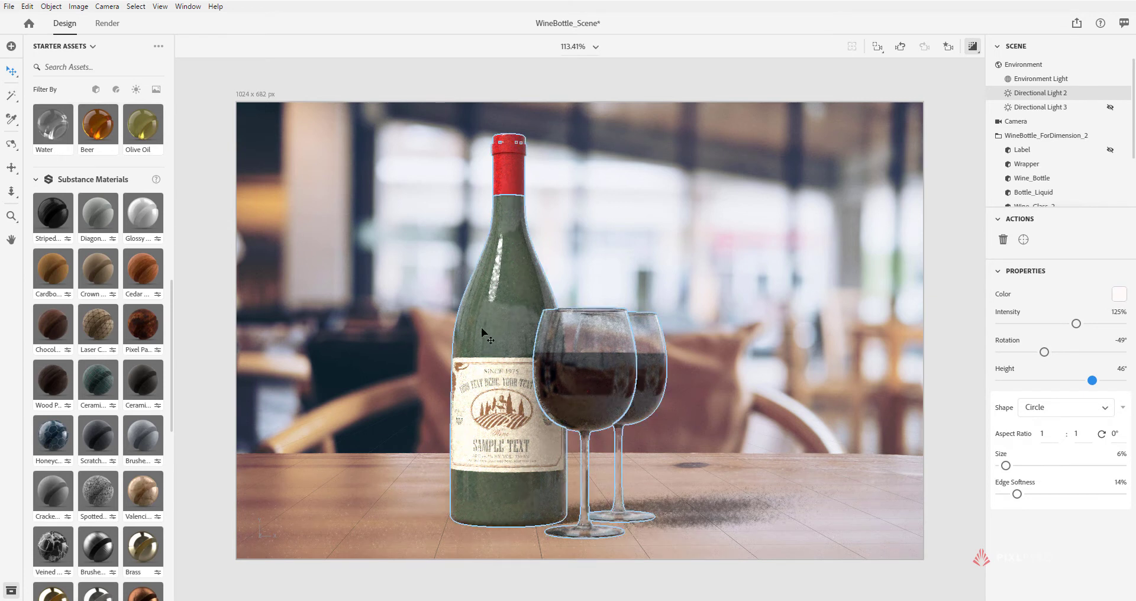
left_click_drag(1044, 353, 1039, 353)
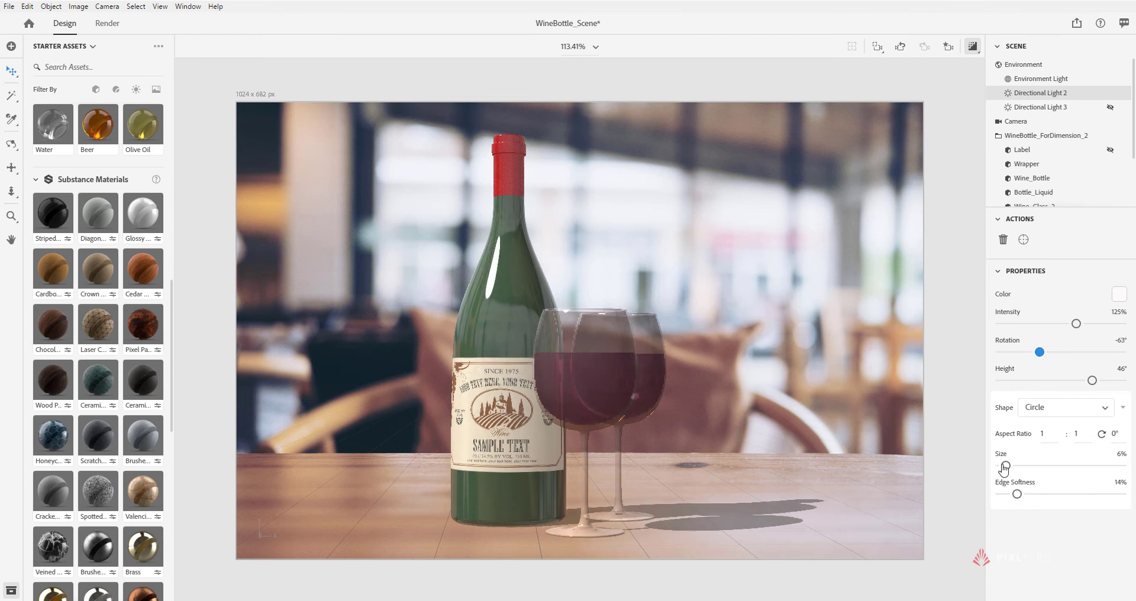
left_click_drag(1006, 465, 1120, 496)
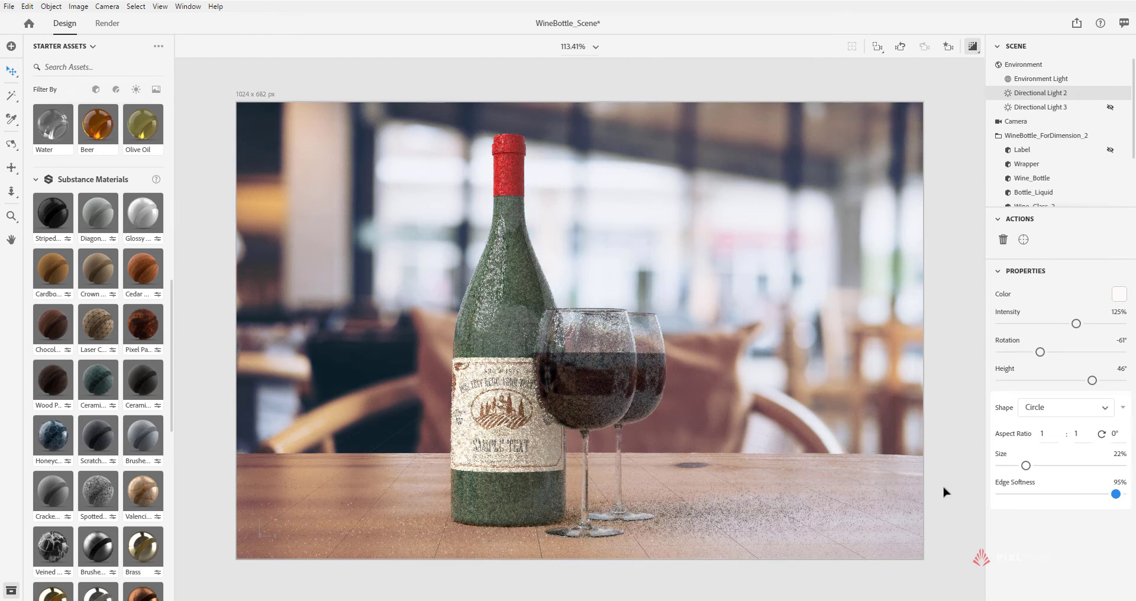
mouse_move(1034, 484)
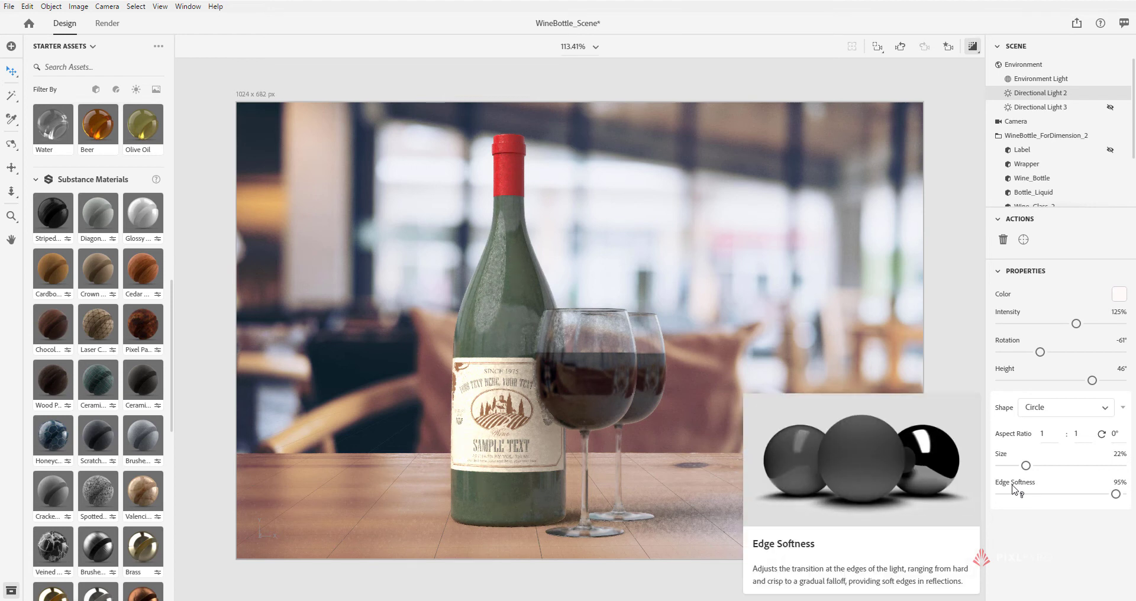
Reduce Directional Light 2's edge softness to 72%, size to 17%, height to 20° and intensity to 83%
left_click_drag(1116, 494, 1094, 495)
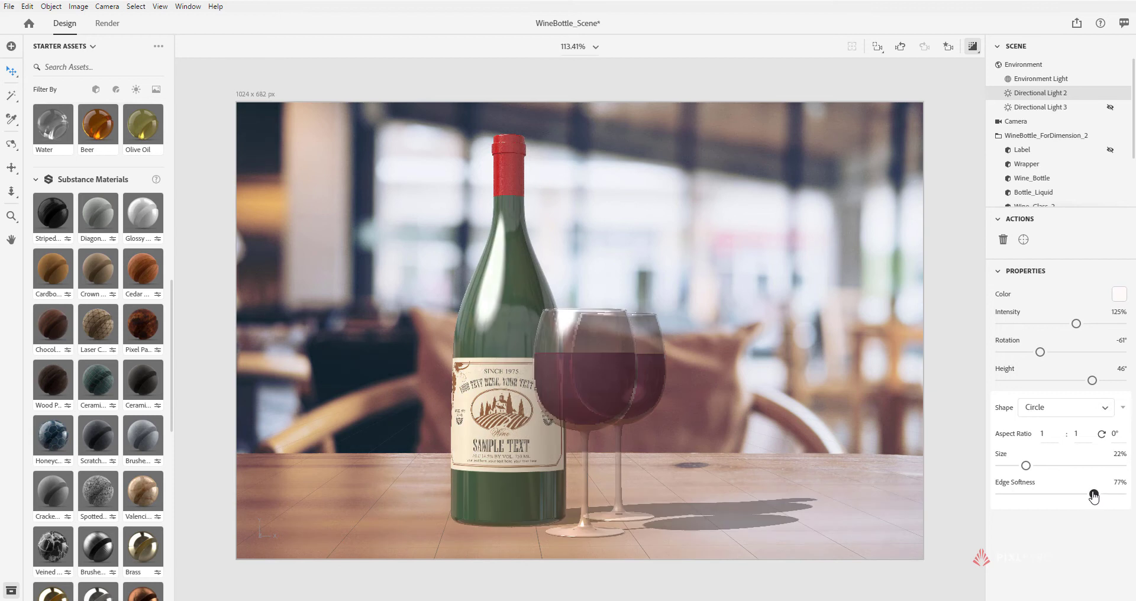
mouse_move(1028, 470)
left_mouse_down()
mouse_move(1009, 469)
mouse_move(1021, 470)
left_mouse_up()
left_click_drag(1092, 381, 1074, 384)
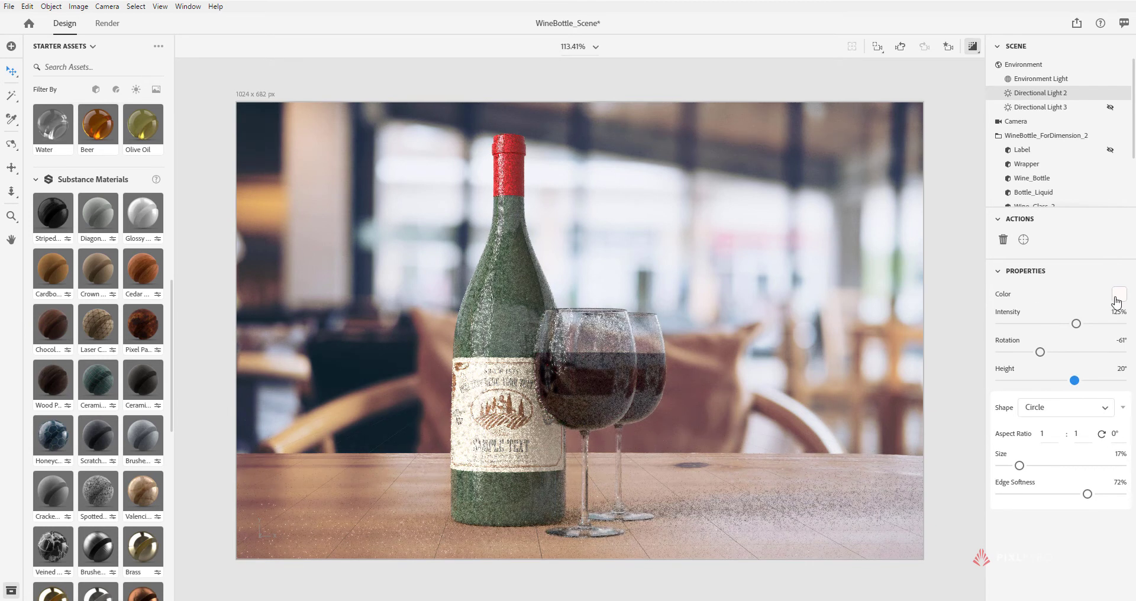
left_click_drag(1083, 326, 1052, 327)
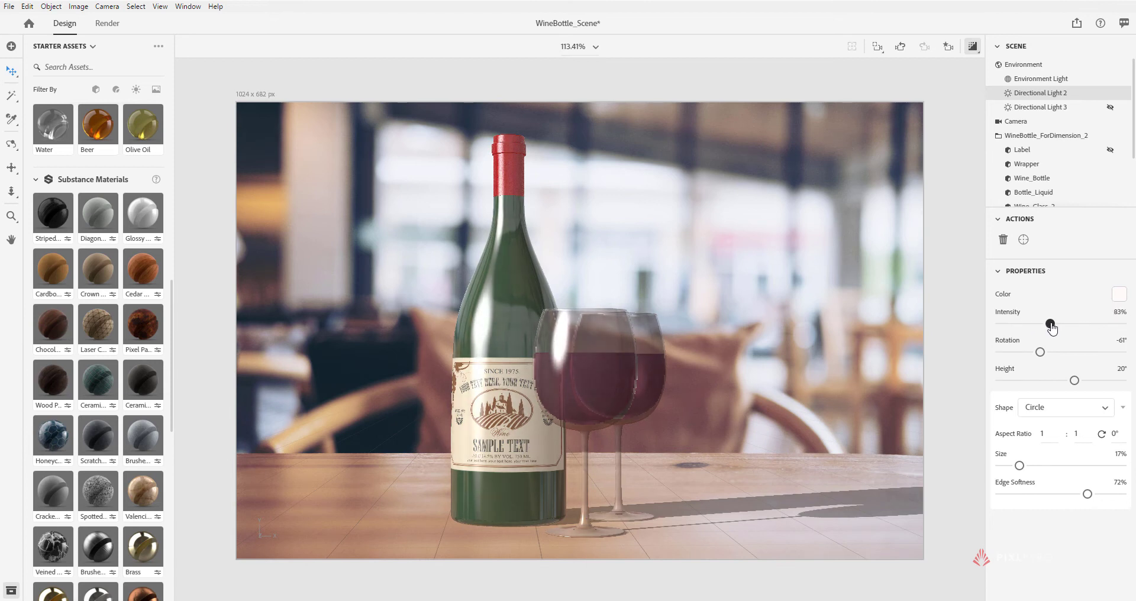
Try a very pale yellow, RGB 255, 255, 250, as Directional Light 2's color
left_click(1124, 295)
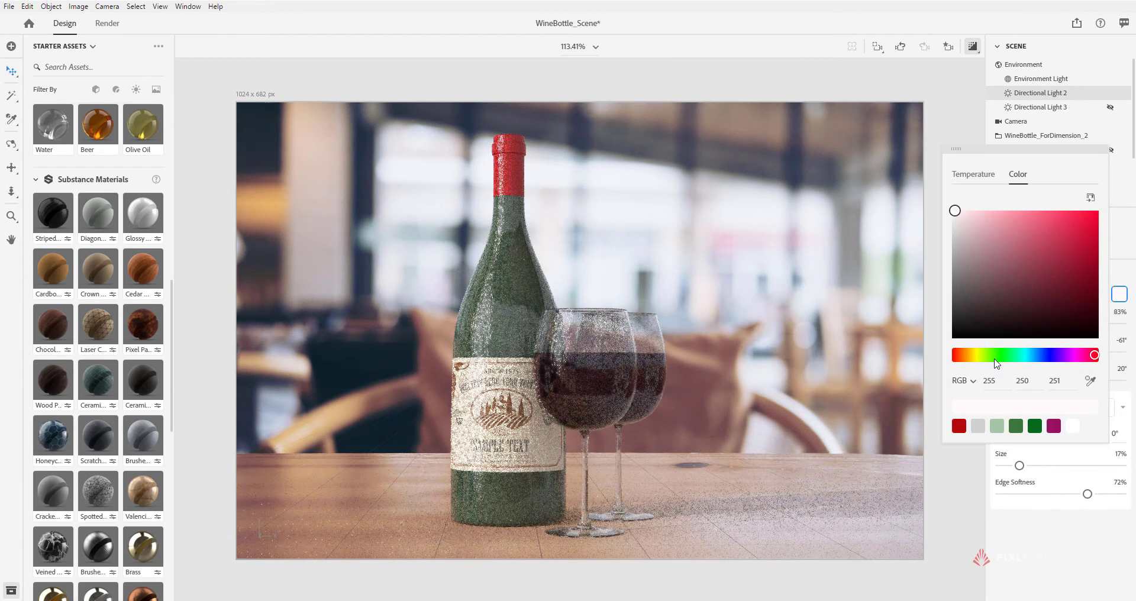
left_click(993, 355)
left_click(976, 356)
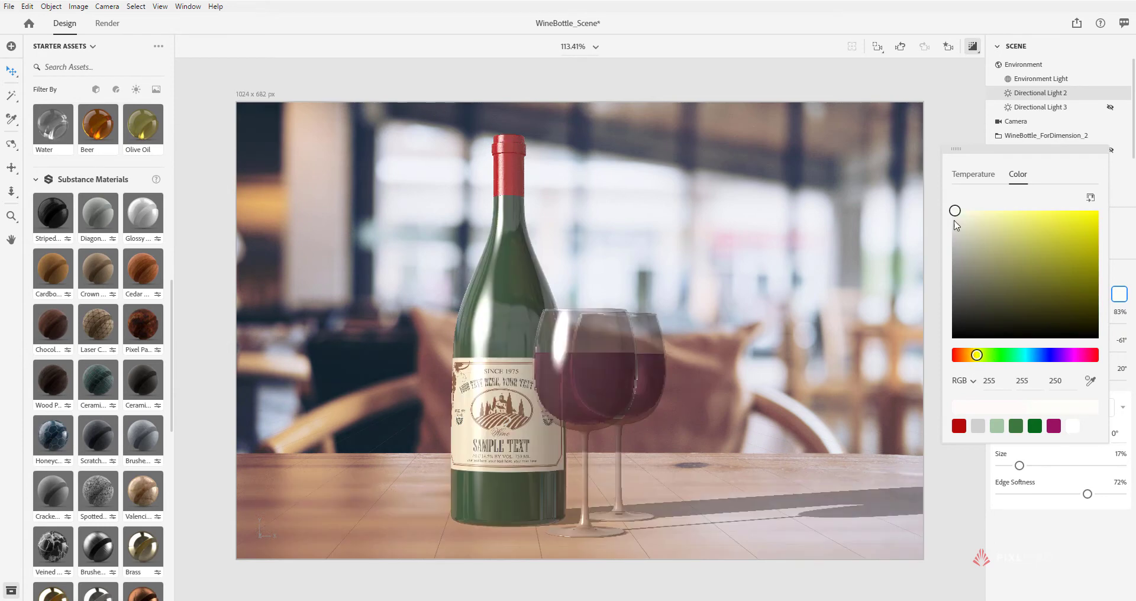
Switch Directional Light 2's color to a temperature and choose the Studio Incandescent Lamps preset
left_click(974, 174)
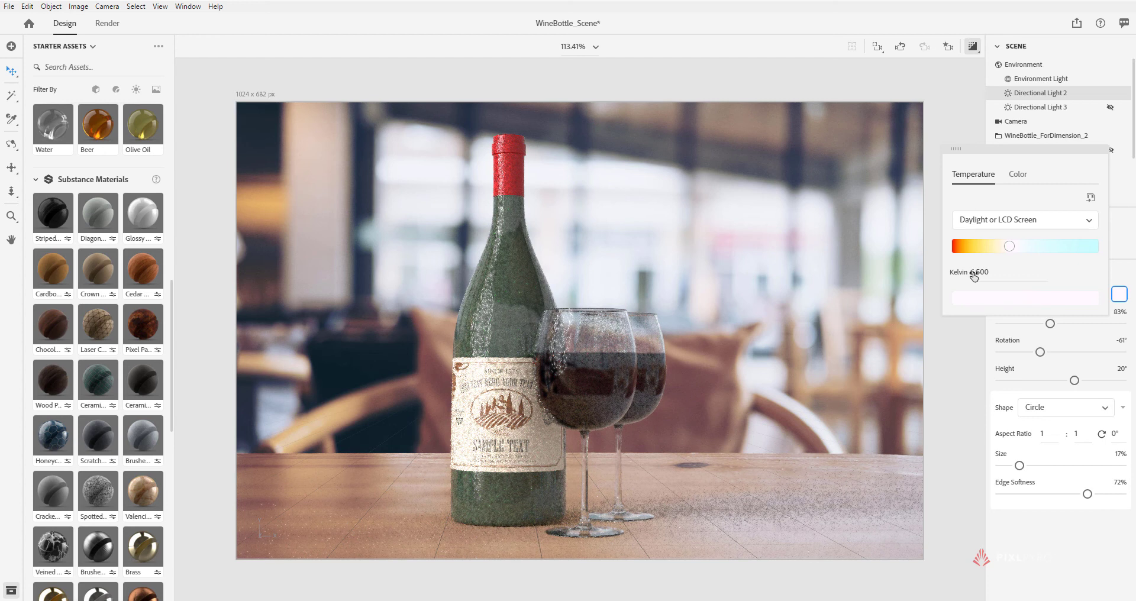
left_click(1074, 224)
scroll(1046, 322, "up", 2)
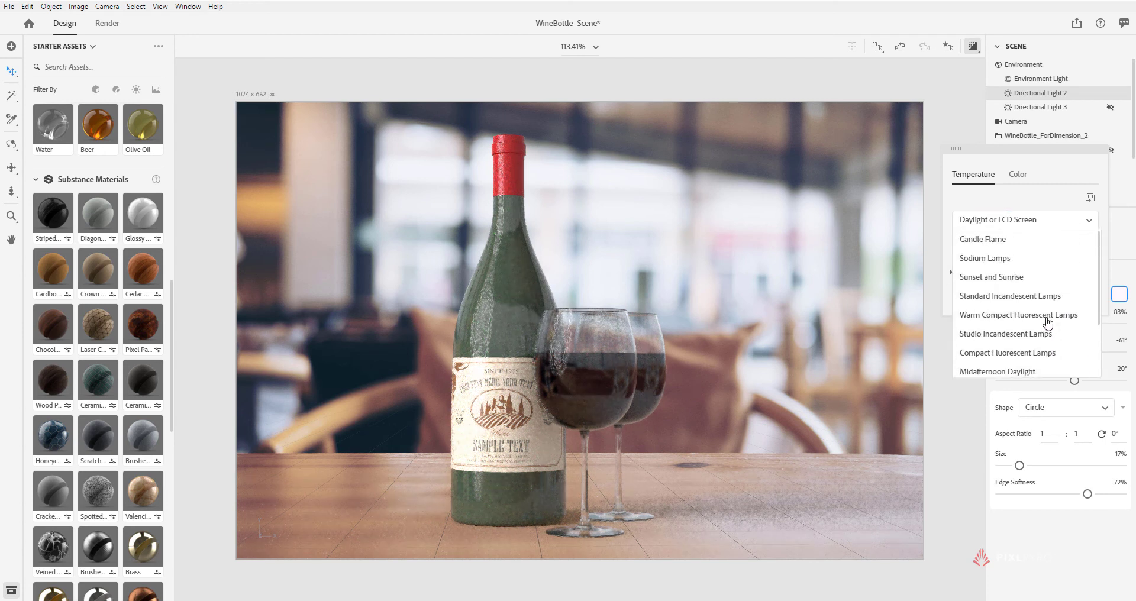
scroll(1042, 265, "down", 2)
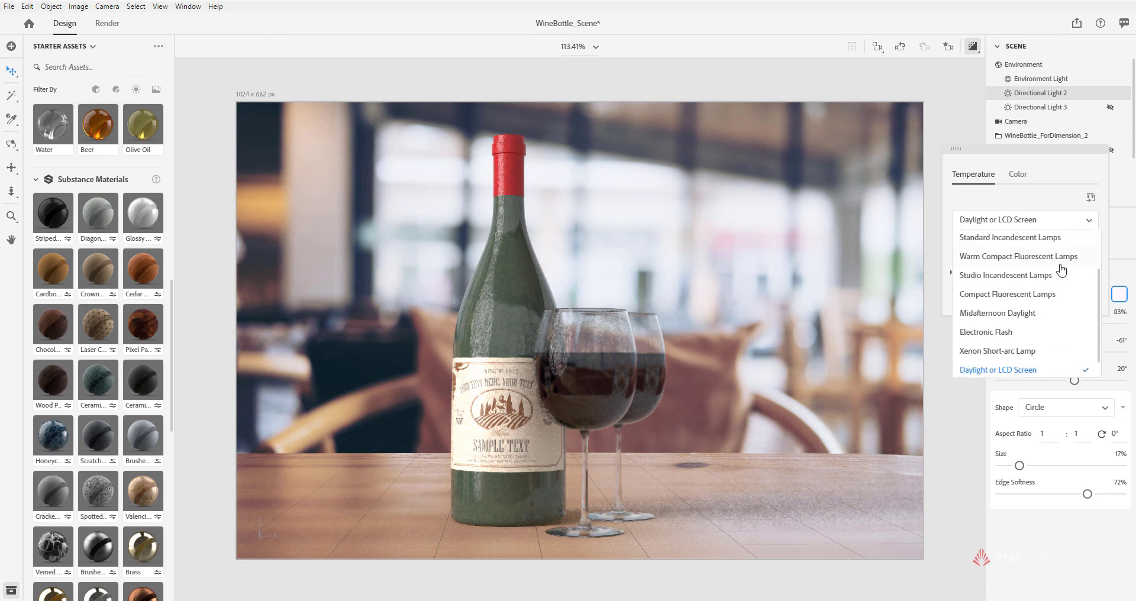
scroll(1059, 270, "up", 2)
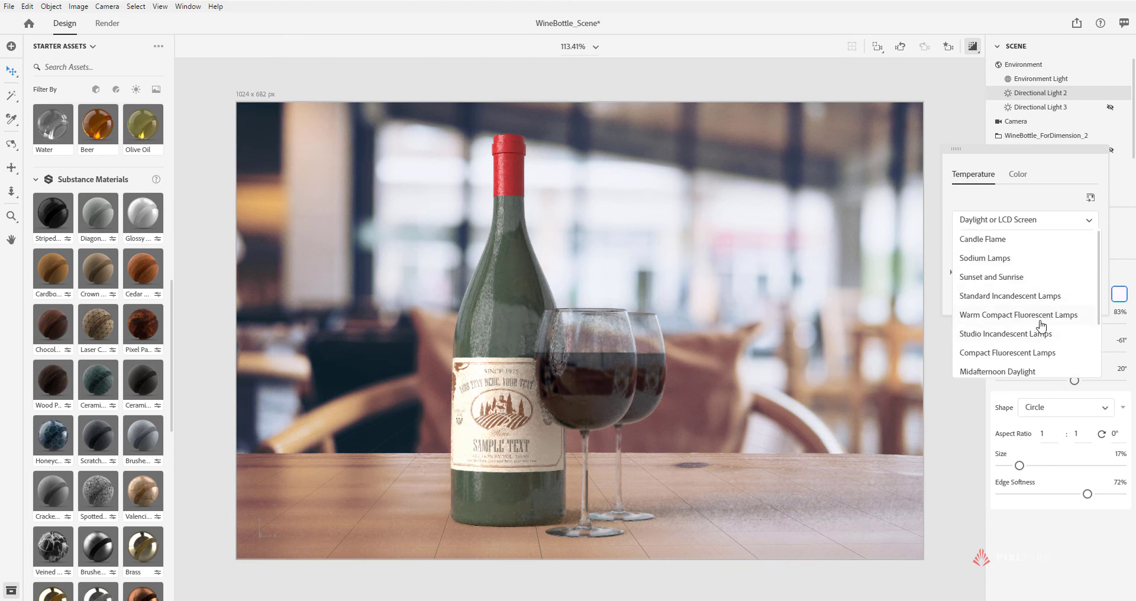
scroll(1068, 322, "down", 2)
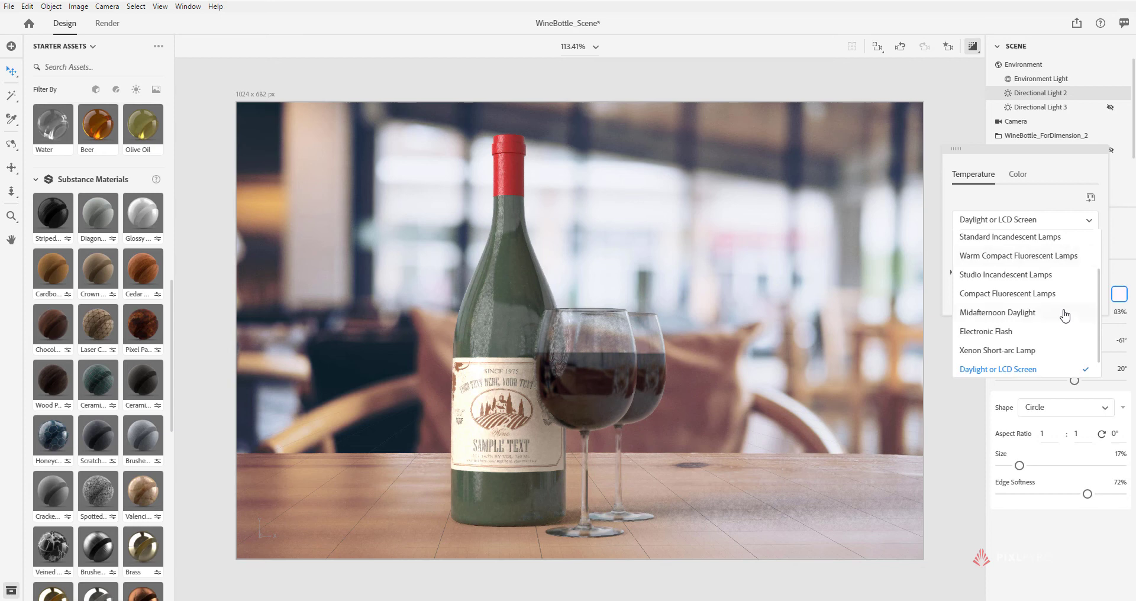
left_click(1046, 275)
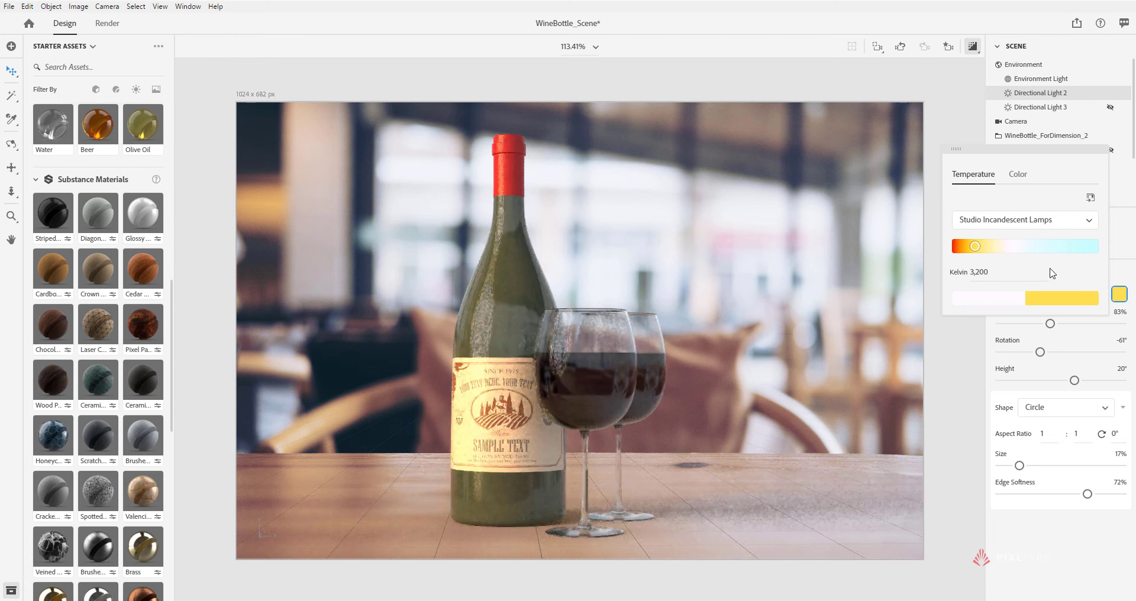
Shift Directional Light 2 from the Studio Incandescent Lamps preset to a custom, paler yellow temperature and close the color picker
left_click(1018, 226)
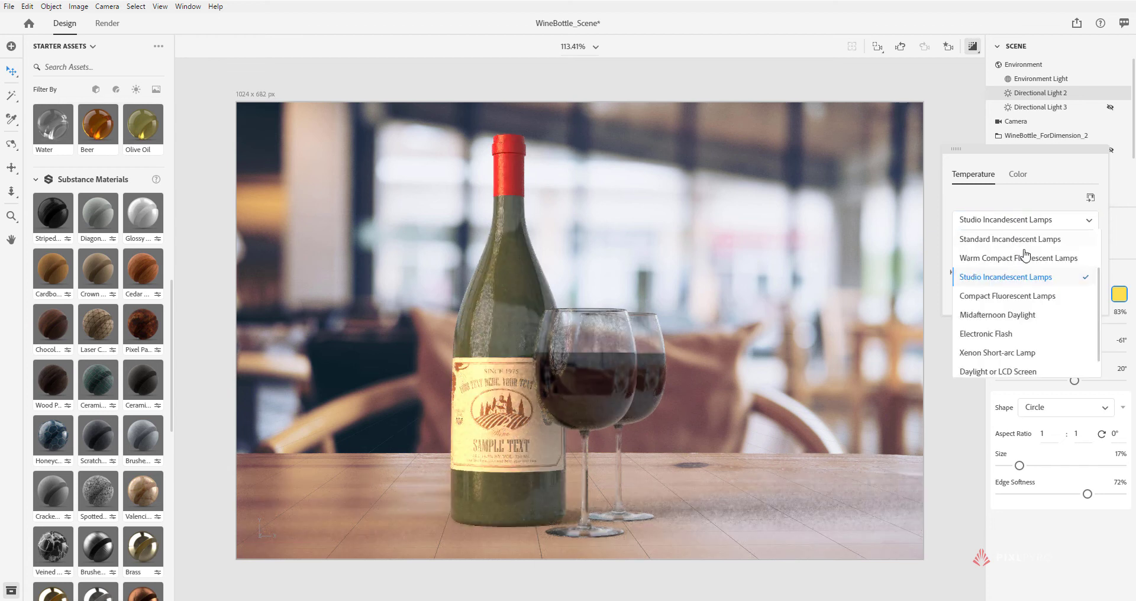
left_click(1000, 278)
left_click_drag(974, 246, 998, 252)
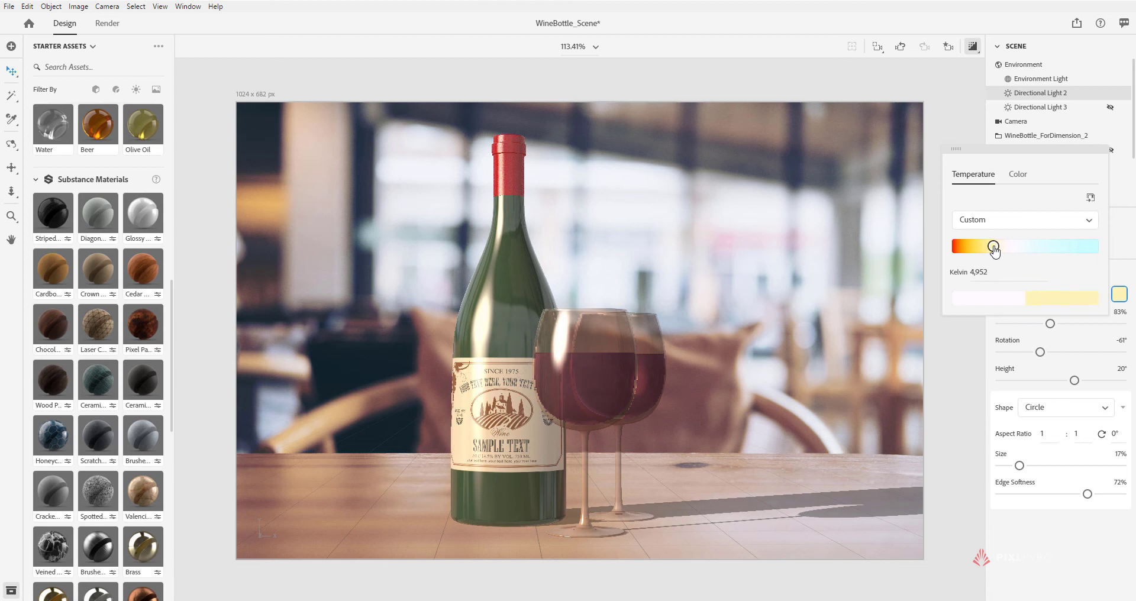
left_click_drag(997, 250, 1001, 254)
left_click(1125, 181)
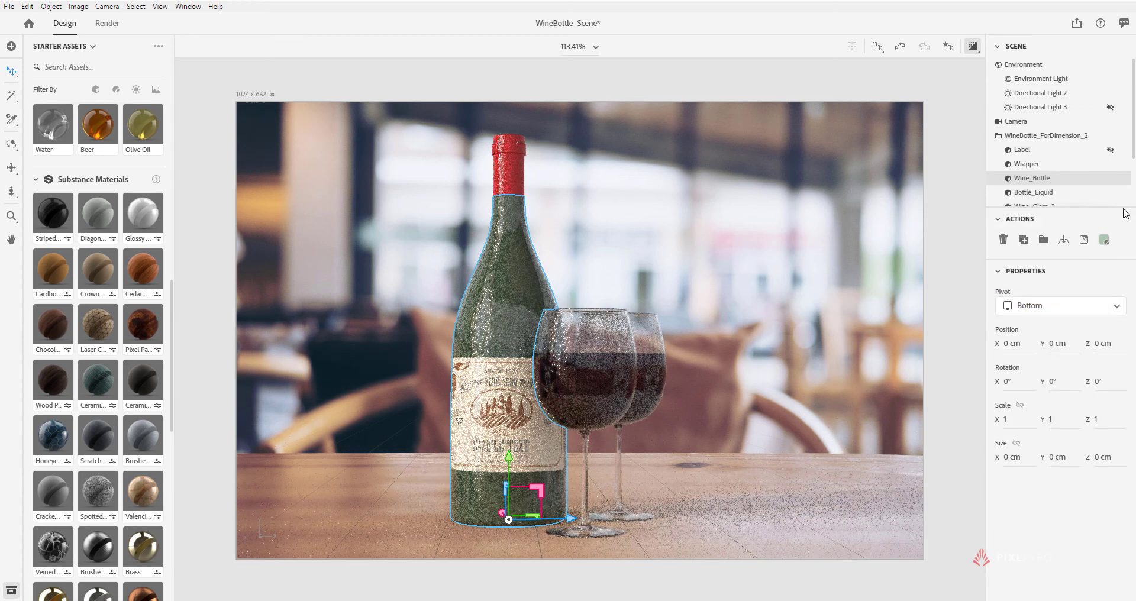
Unhide Directional Light 3 and set its intensity to 88%, rotation to 147°, height to 25° and size to 52%
left_click(1049, 108)
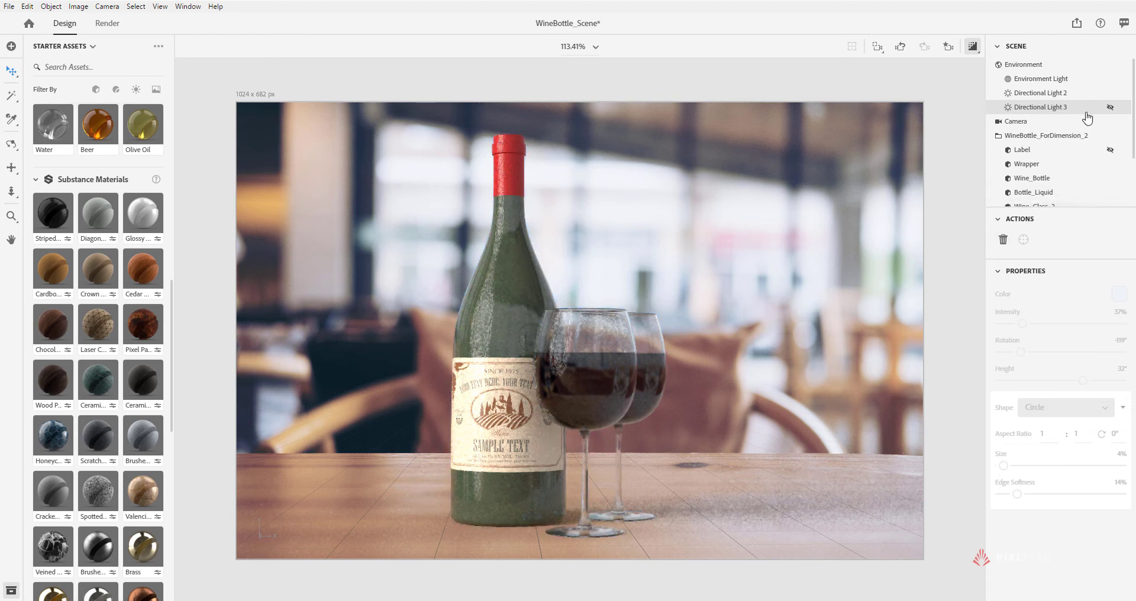
left_click(1110, 109)
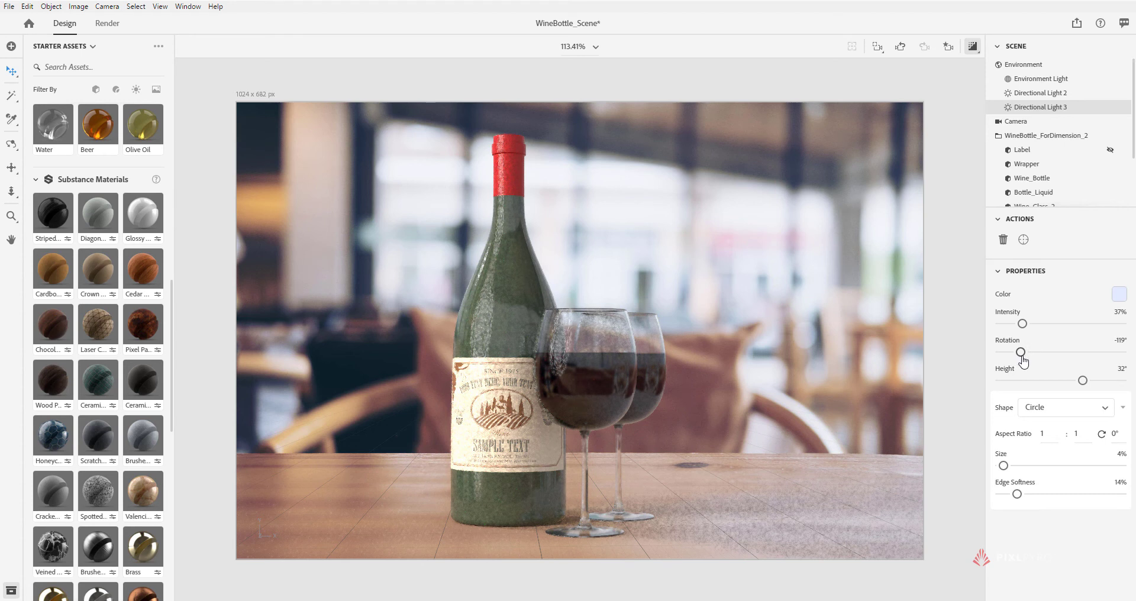
left_click_drag(1021, 352, 1114, 362)
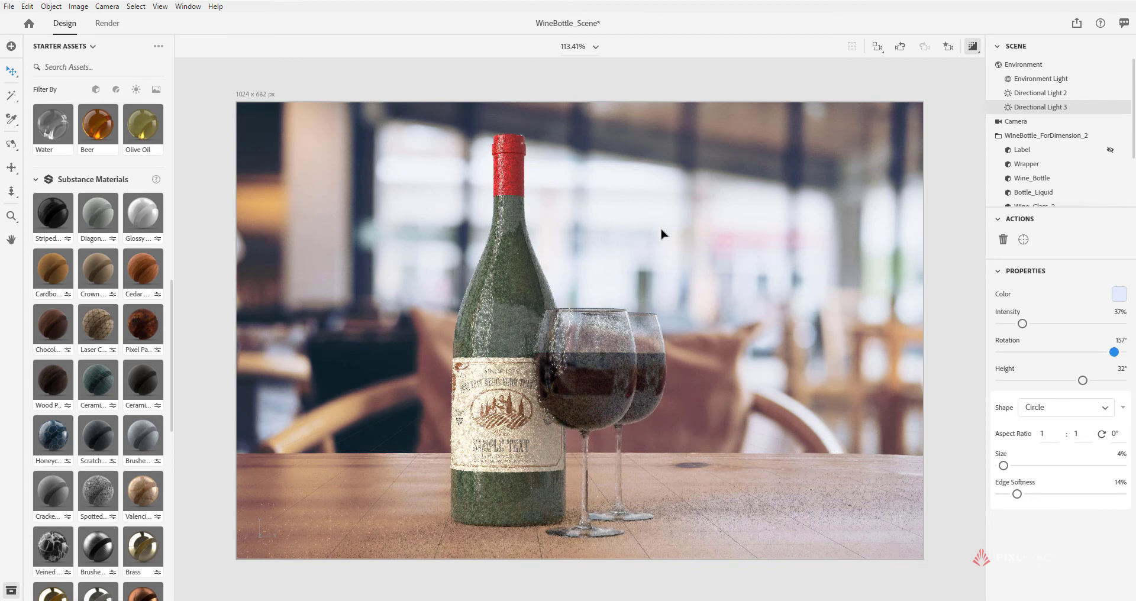
mouse_move(1024, 330)
left_mouse_down()
mouse_move(1098, 354)
mouse_move(1072, 353)
mouse_move(1111, 355)
left_mouse_up()
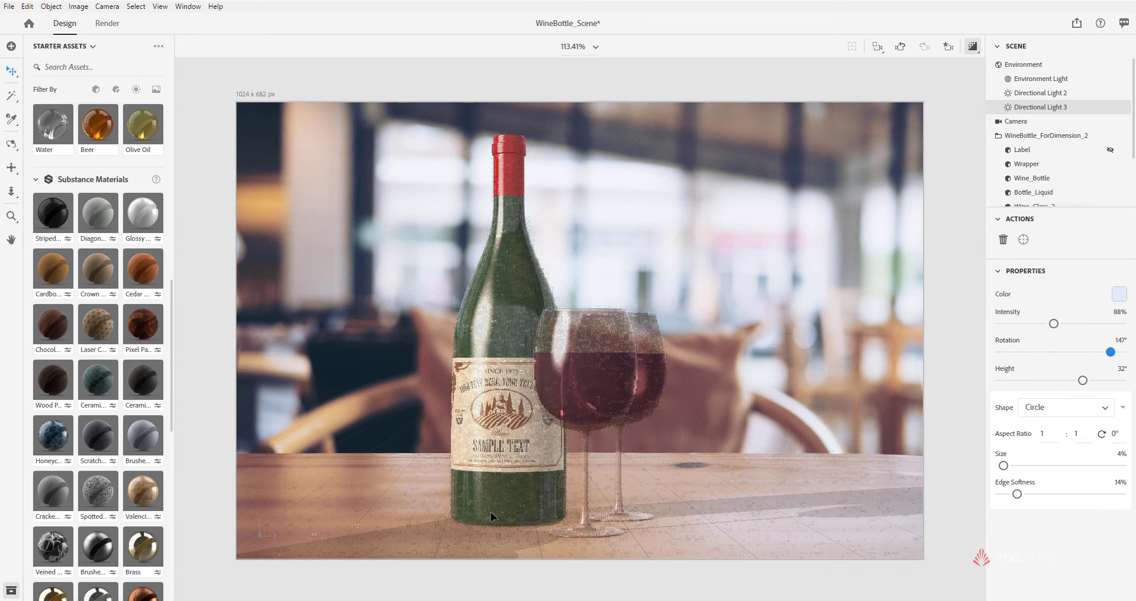
mouse_move(1083, 381)
left_mouse_down()
mouse_move(1072, 382)
mouse_move(1087, 381)
left_mouse_up()
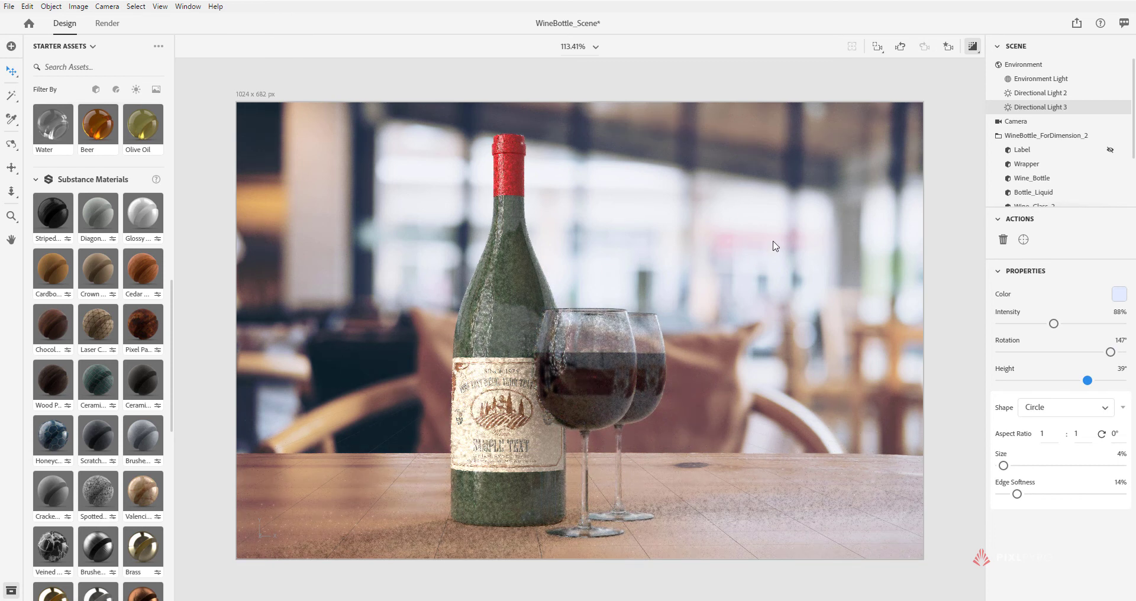
mouse_move(1088, 381)
left_mouse_down()
mouse_move(1063, 384)
mouse_move(1088, 388)
mouse_move(1077, 384)
left_mouse_up()
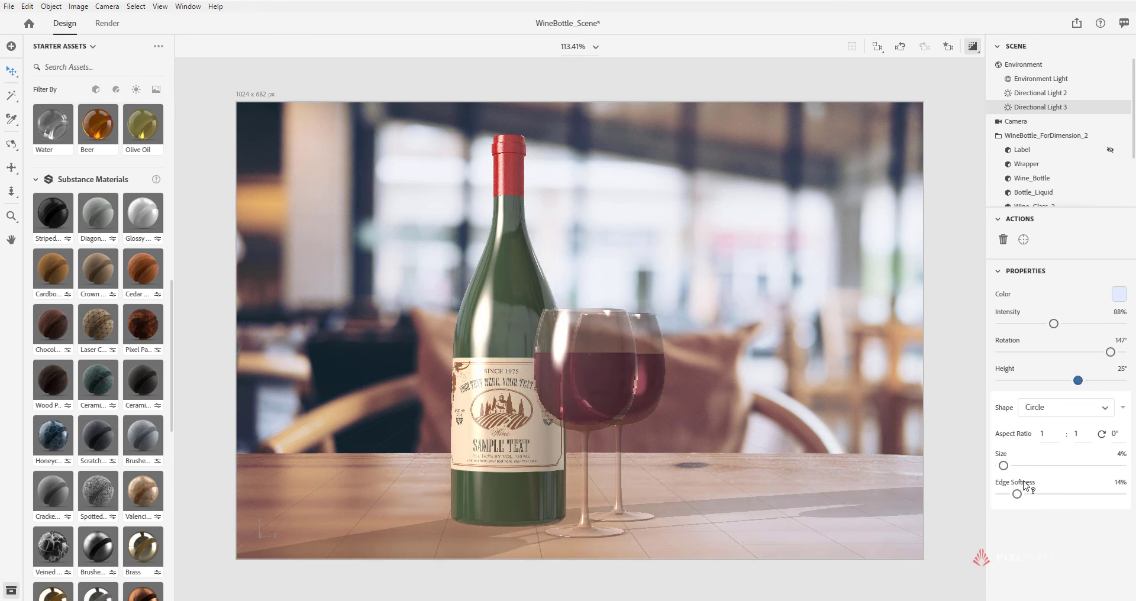
left_click_drag(1002, 467, 1043, 470)
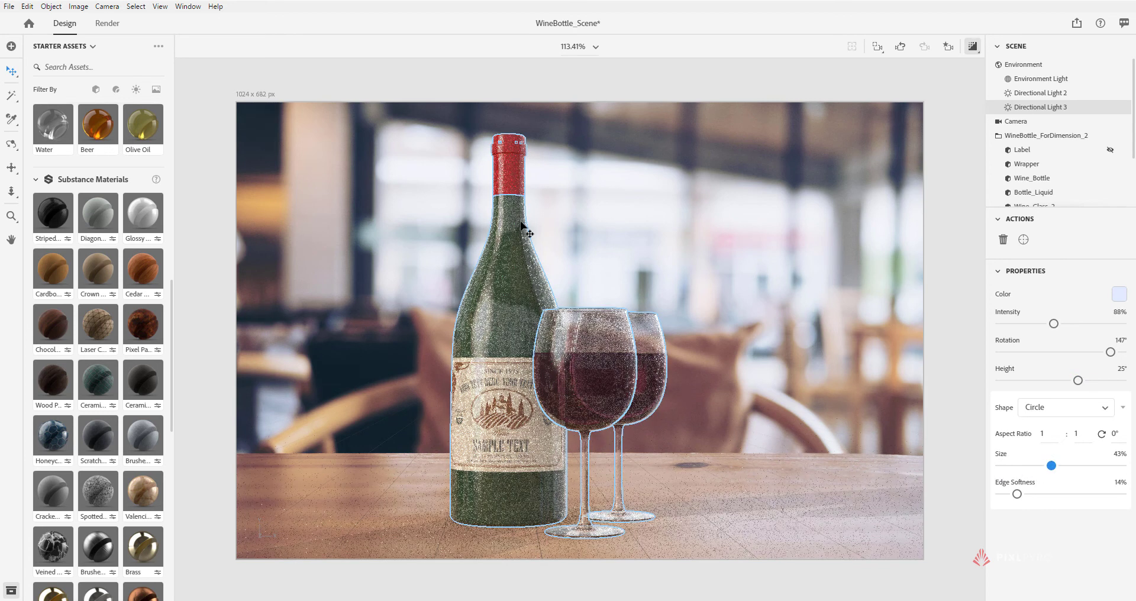
left_click_drag(1052, 465, 1063, 466)
Switch Directional Light 3's color to a temperature of 6,500 K with the Daylight or LCD Screen preset
left_click(1119, 294)
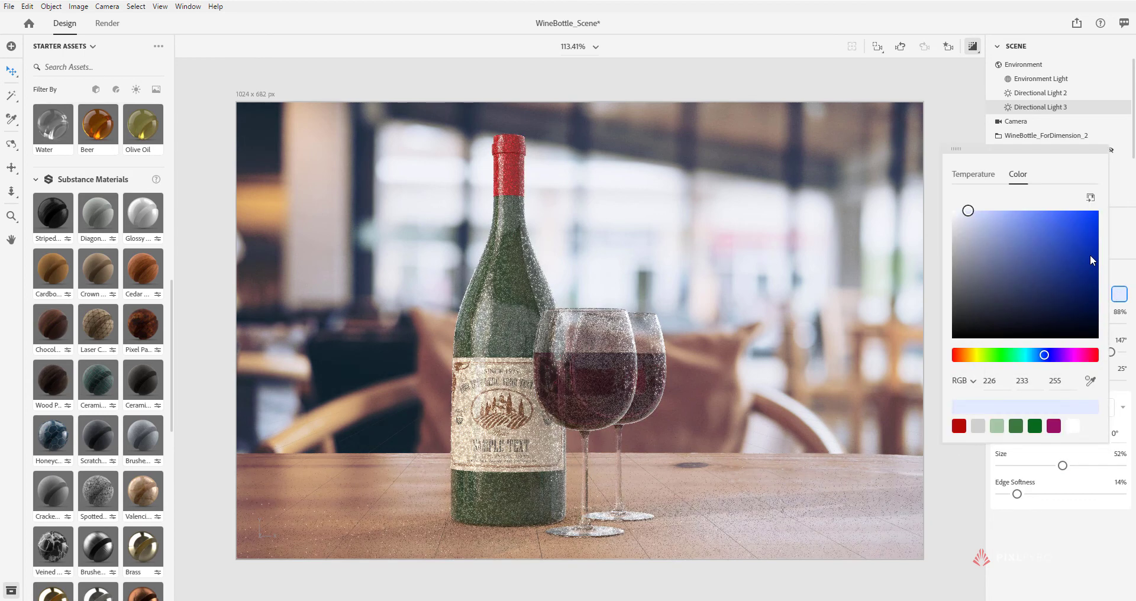
left_click(973, 174)
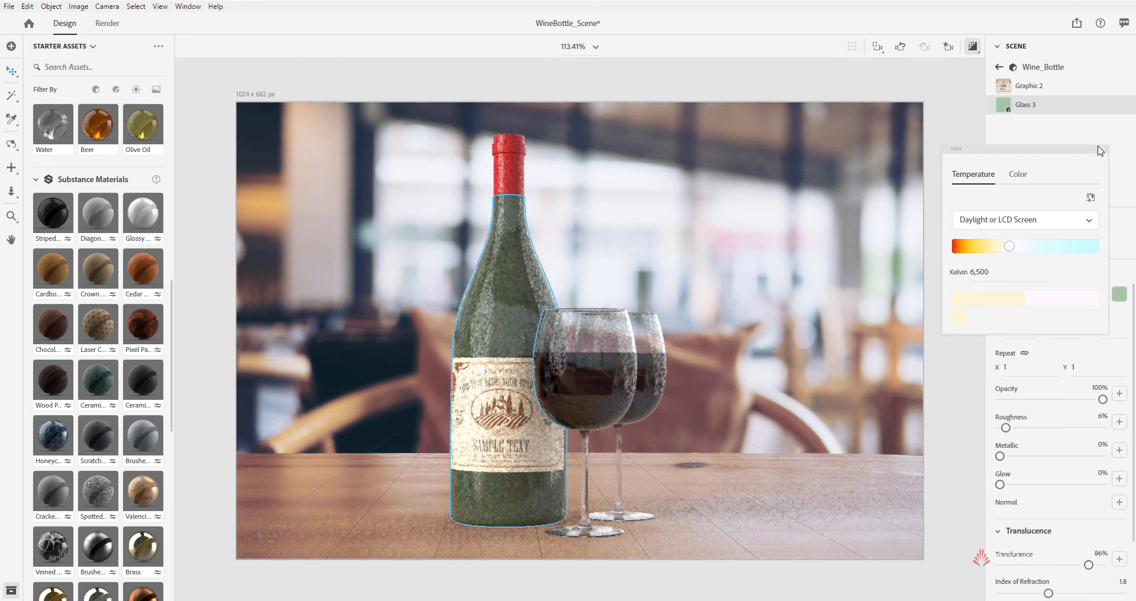
left_click(999, 68)
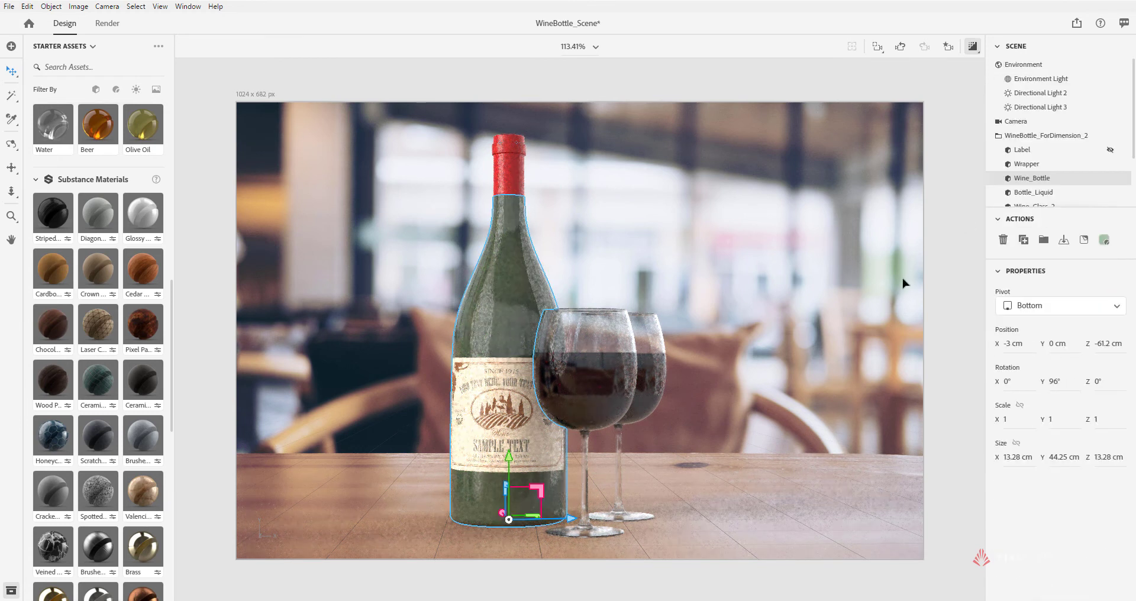
left_click(1032, 107)
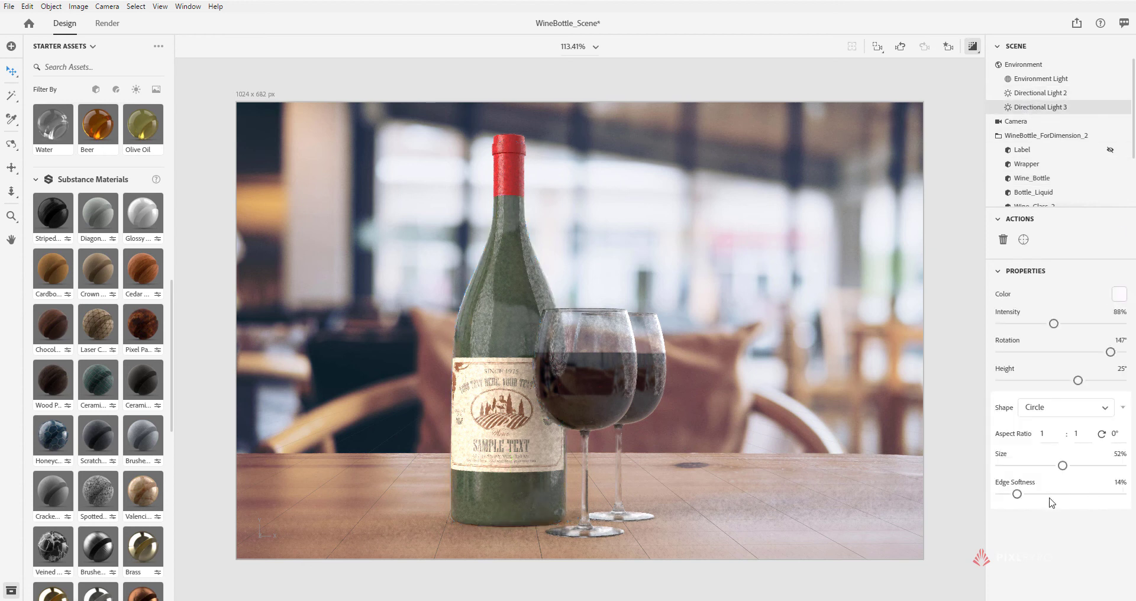
Raise Directional Light 3's edge softness to 54% and change its shape to Square
left_click_drag(1016, 494, 1065, 500)
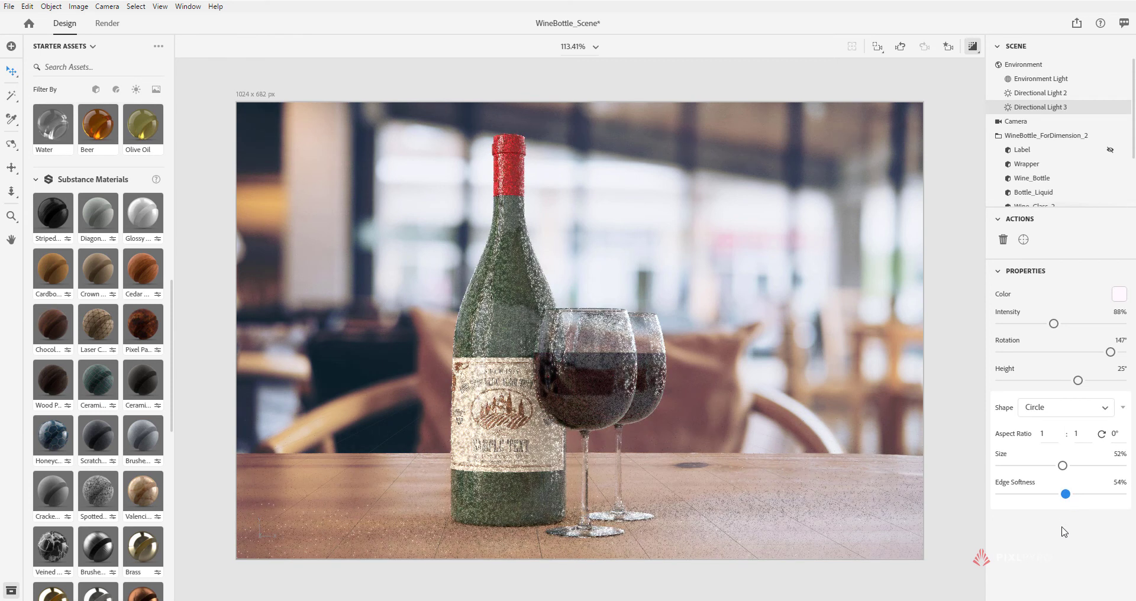
left_click(1021, 414)
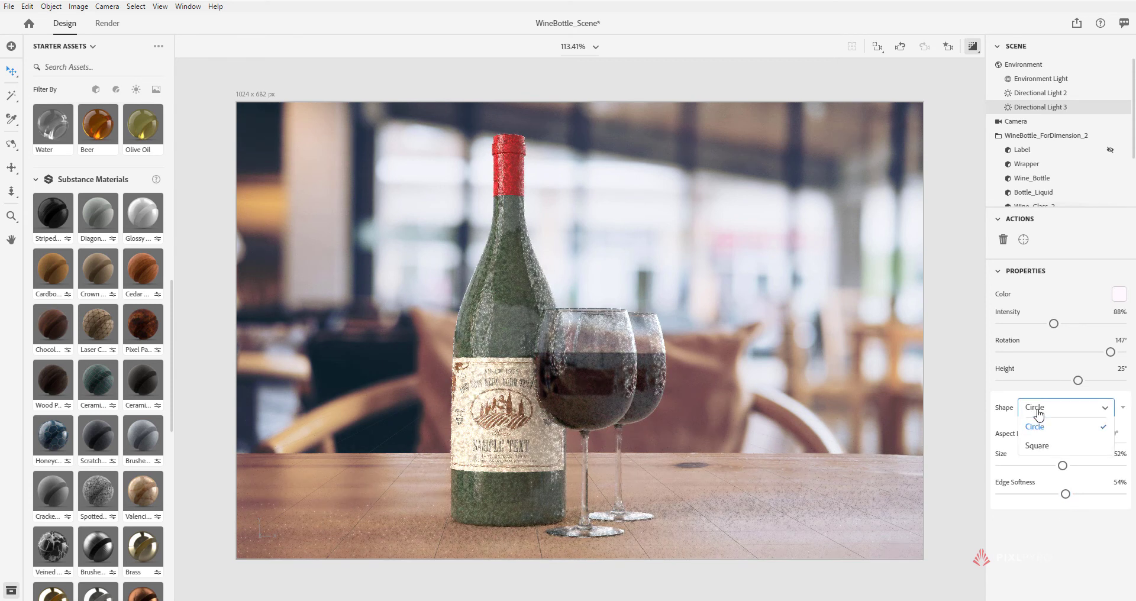
left_click(1049, 453)
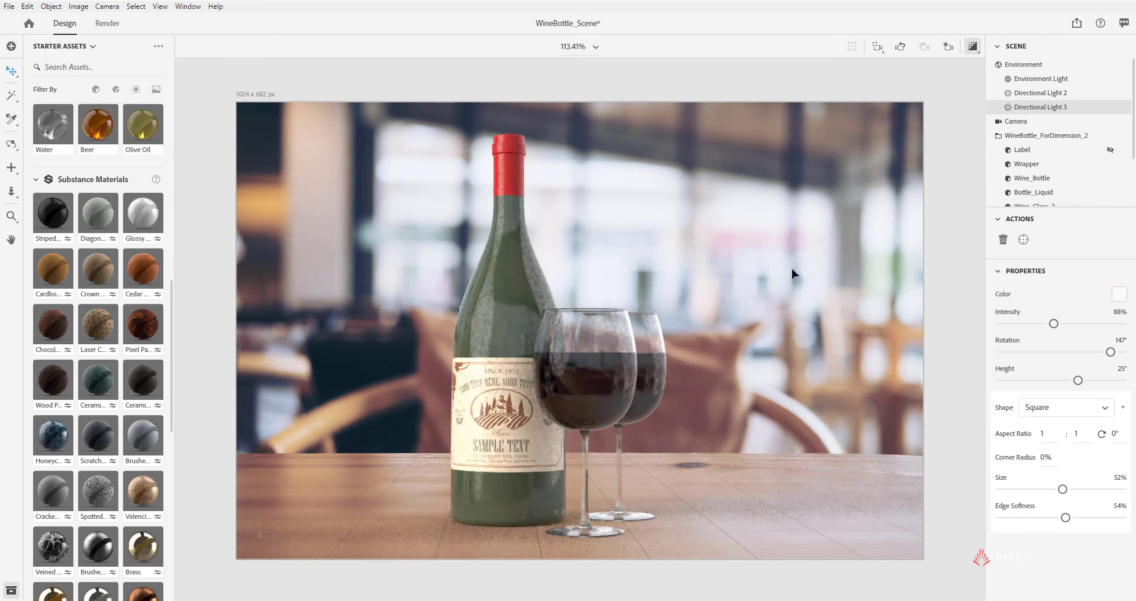
Open the render settings and name the export WineBottle_v01, keeping Medium quality and the 16-bit PSD format
left_click(106, 27)
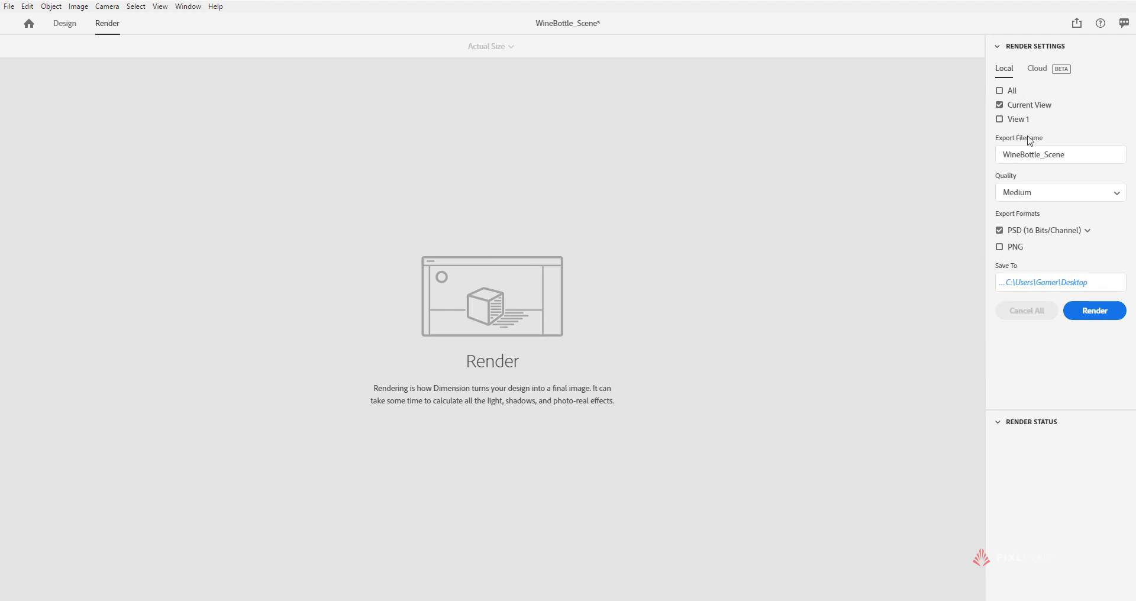
left_click(1001, 247)
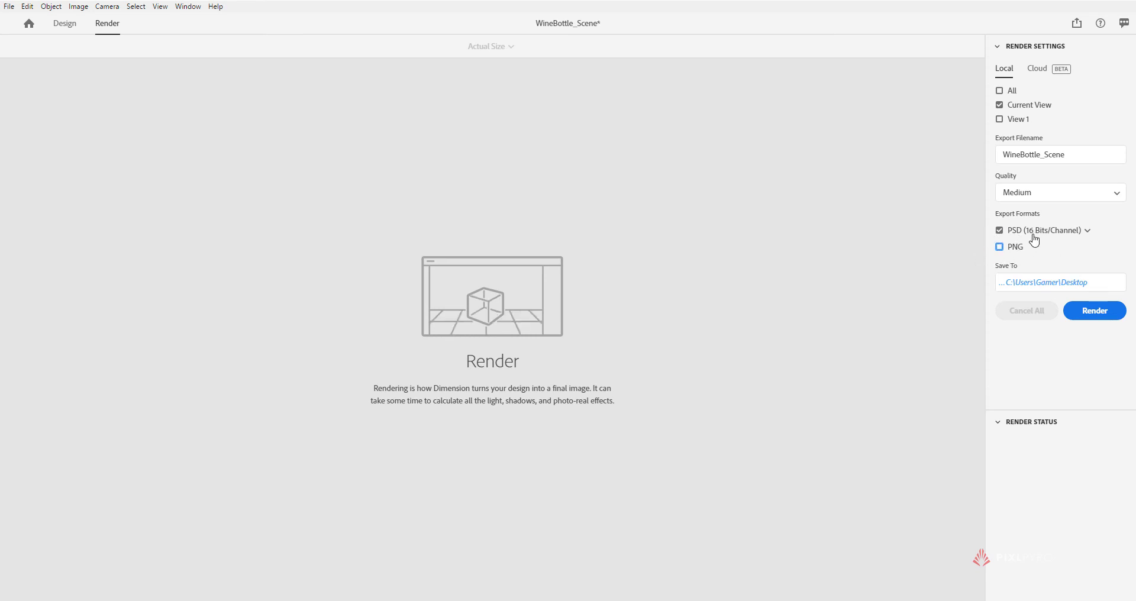
left_click(1087, 232)
left_click(1089, 235)
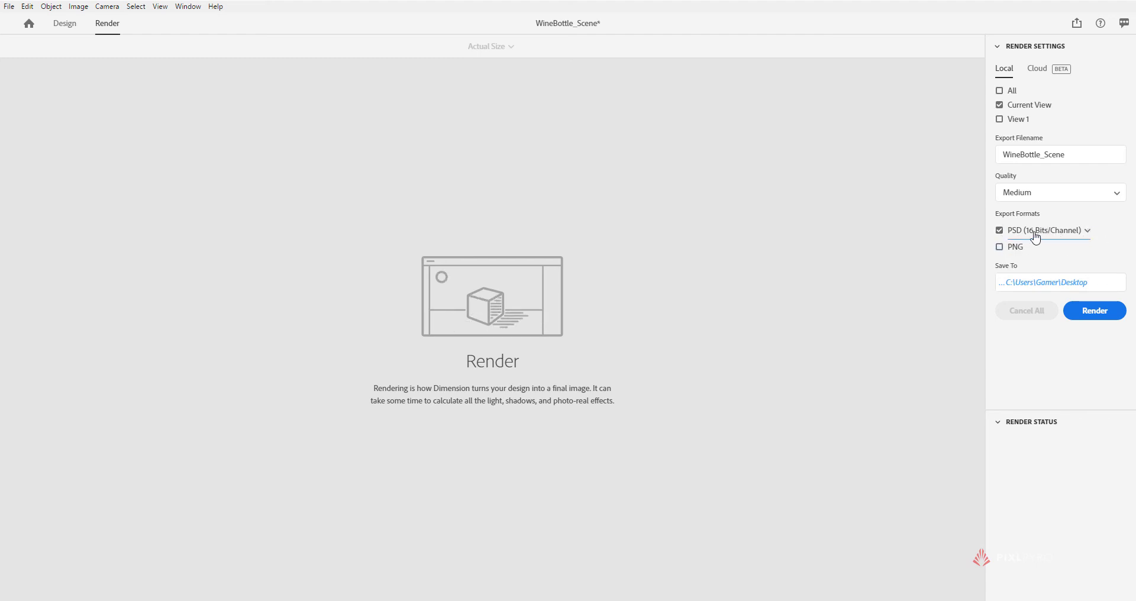
left_click(1051, 198)
left_click(1059, 187)
left_click(1077, 156)
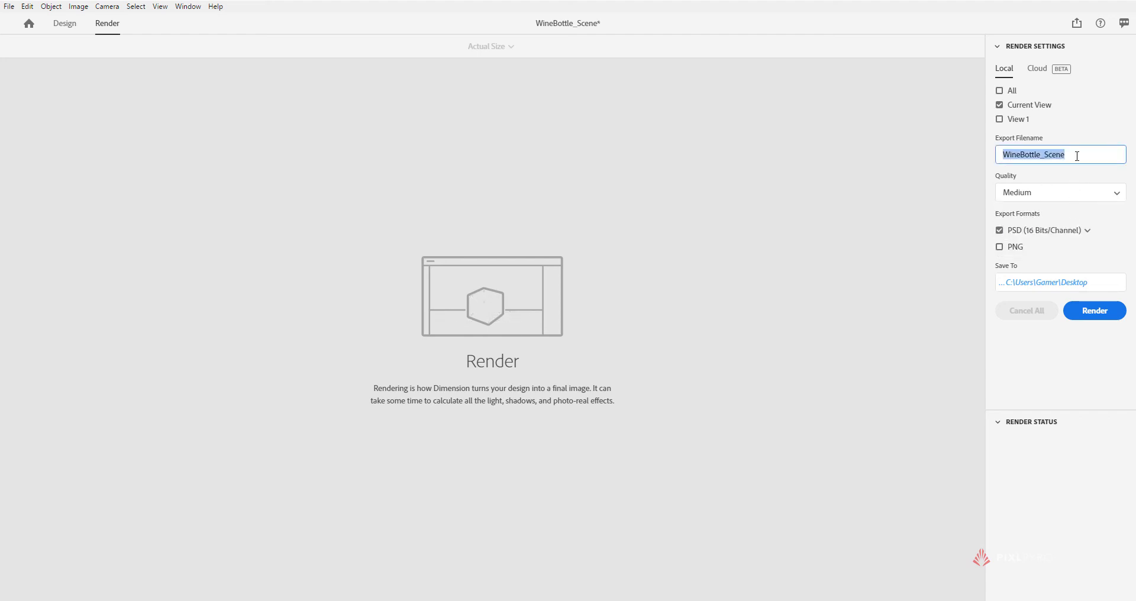
left_click(1077, 156)
key("BackSpace")
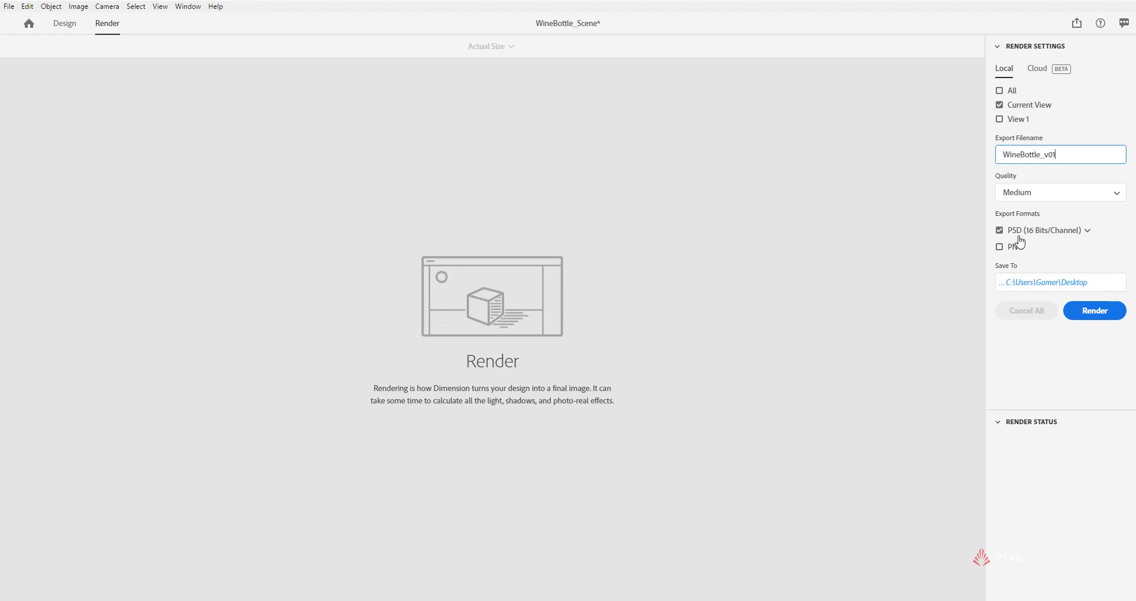
Set the save location to the Tutorials folder inside 2020 Art Direction Help on HDD (H:) and render the current view
left_click(1046, 275)
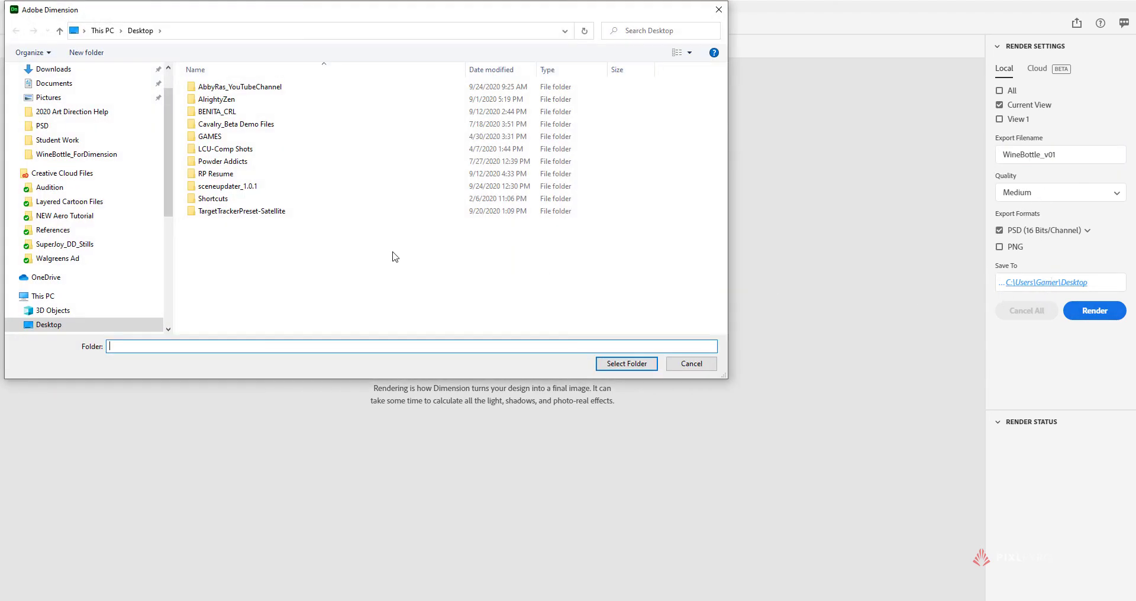
scroll(74, 305, "down", 6)
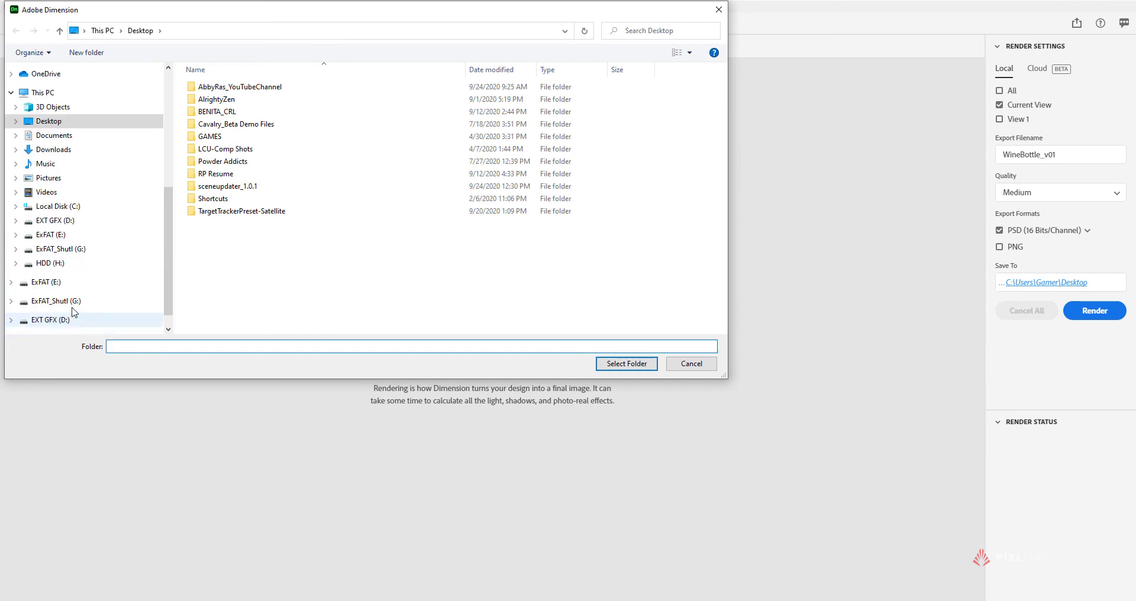
left_click(71, 262)
double_click(254, 99)
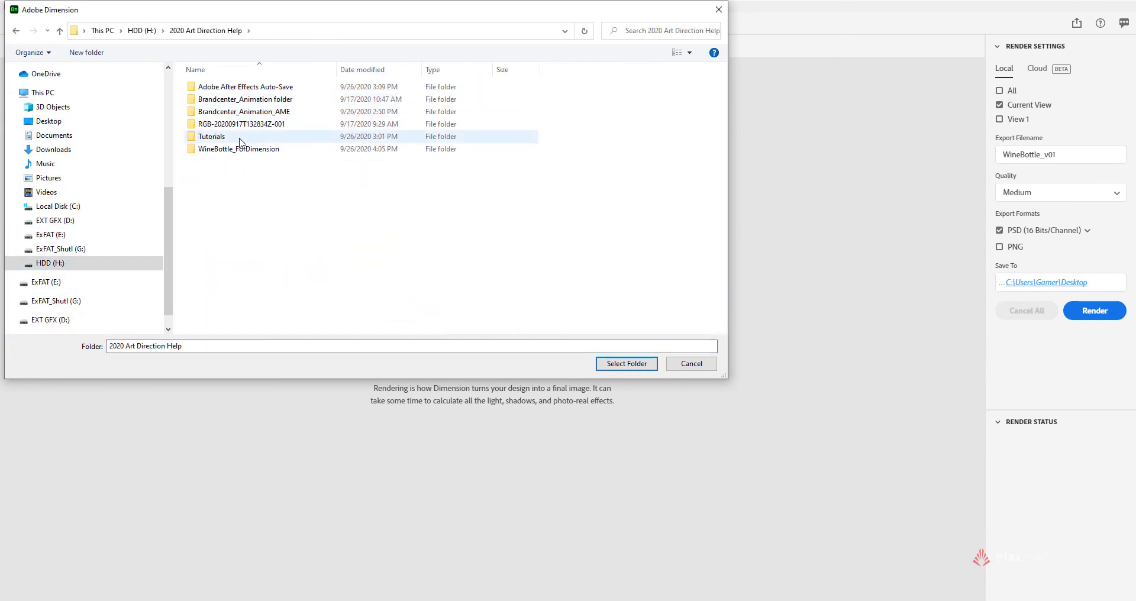
double_click(236, 137)
left_click(627, 363)
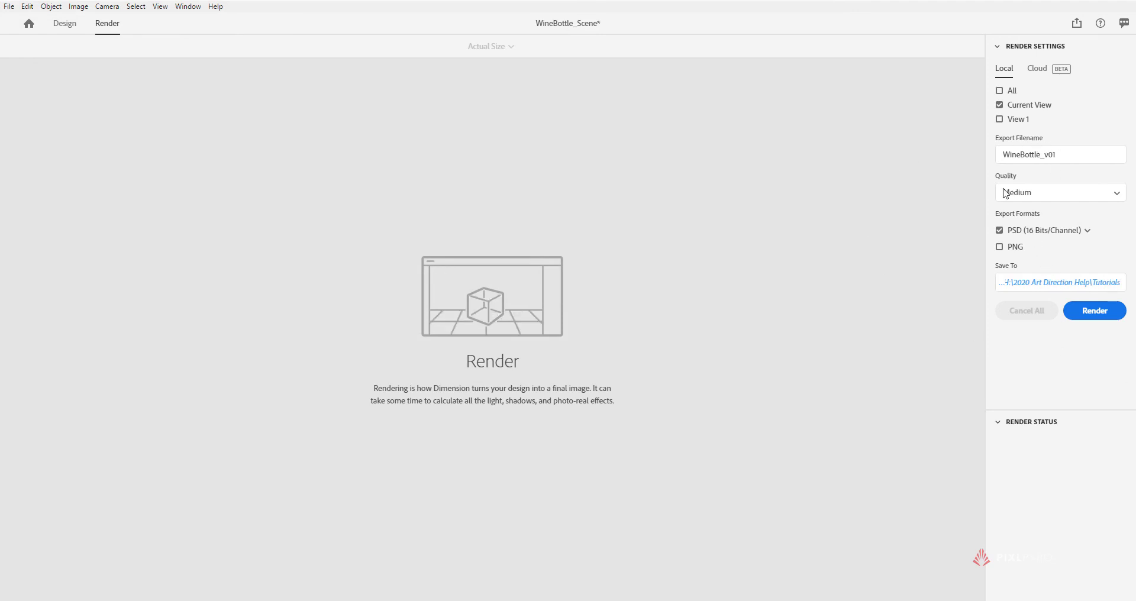
left_click(1078, 311)
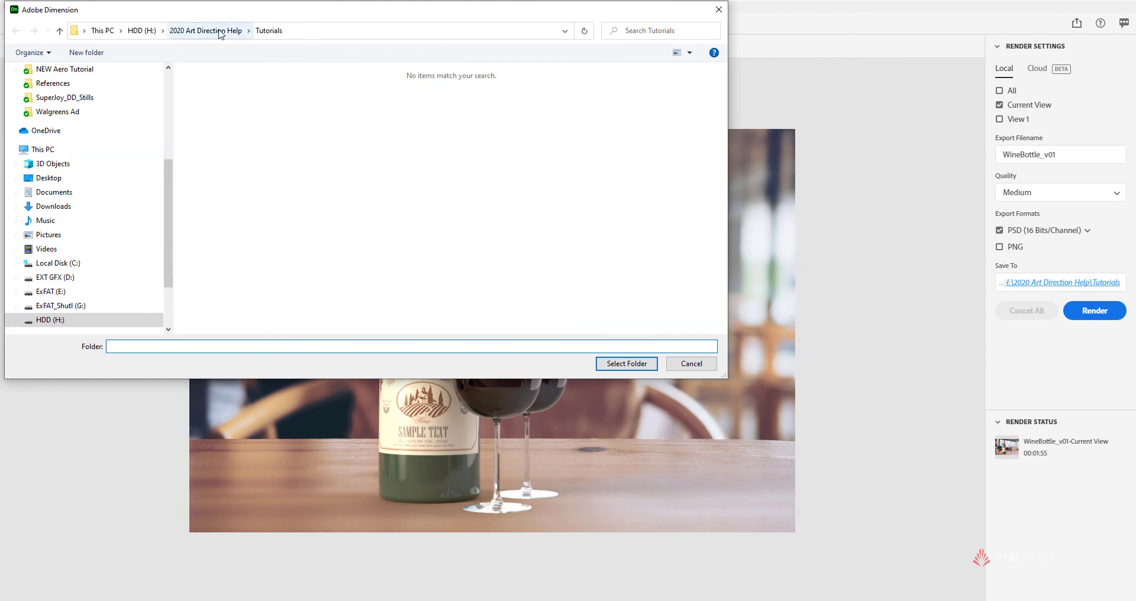
Leave the folder selection, switch to Photoshop and open the rendered WineBottle_v01-Current View PSD from the Tutorials folder
left_click(675, 365)
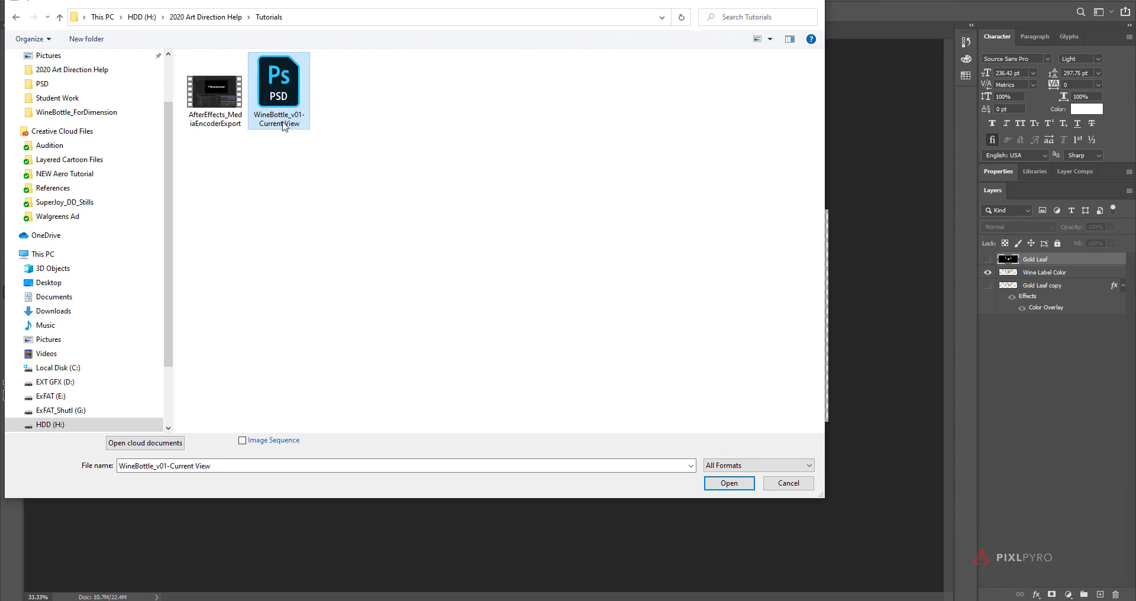
double_click(275, 92)
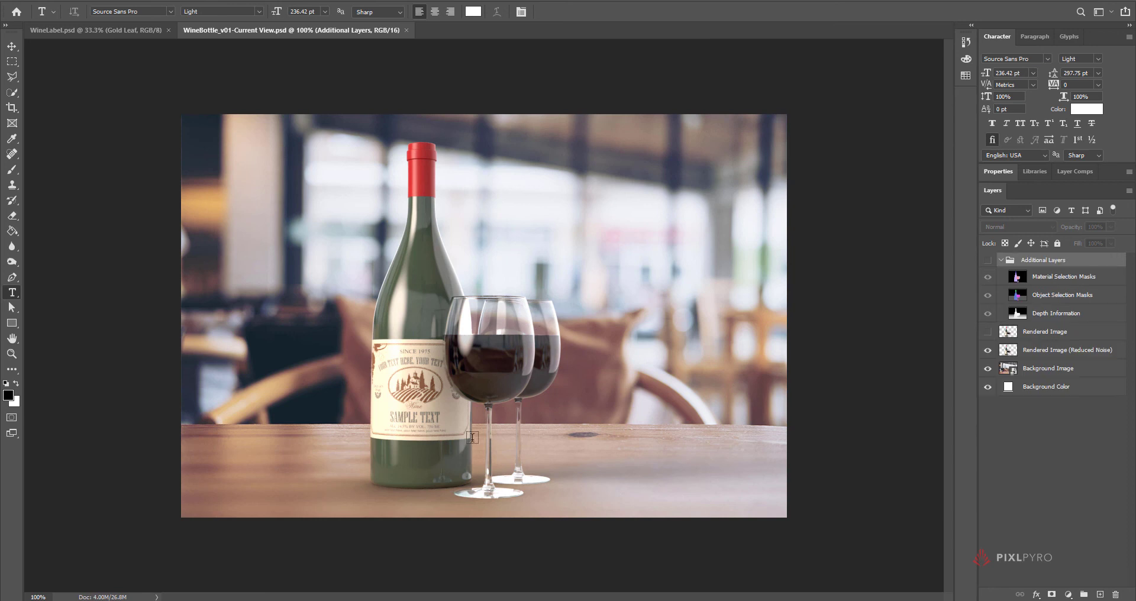
left_click(1049, 445)
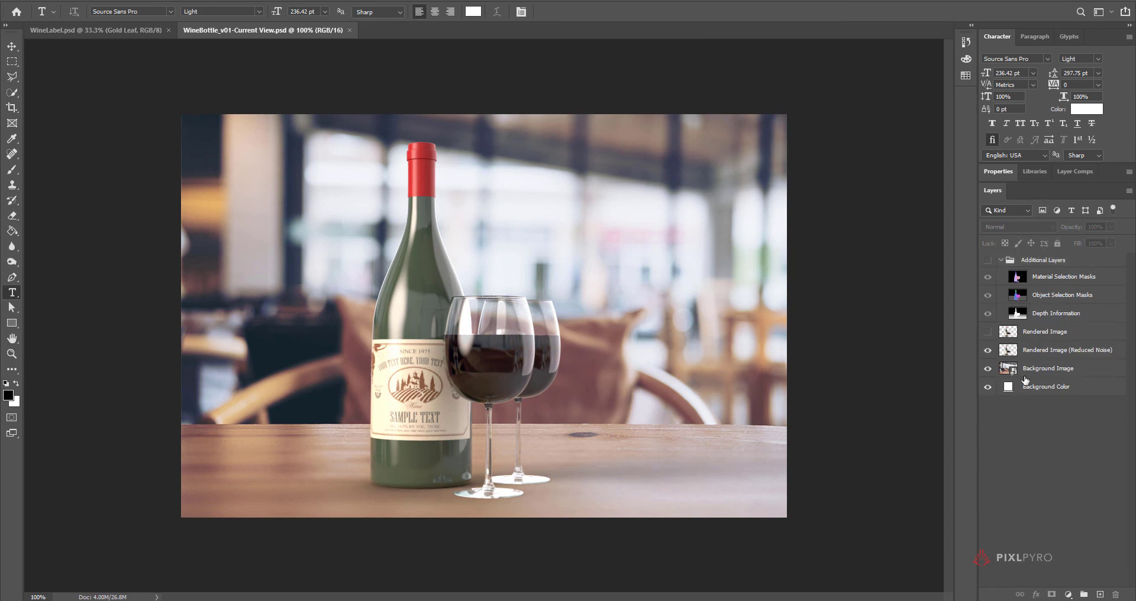
Make the Additional Layers group visible and examine its Material Selection Masks layer
left_click(1001, 260)
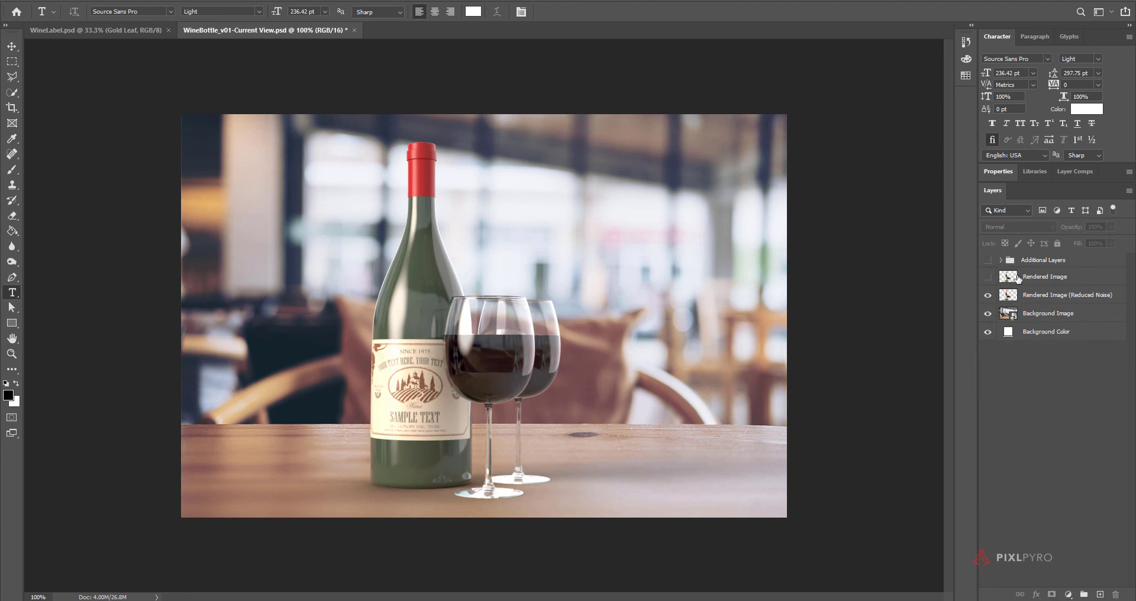
left_click(1001, 261)
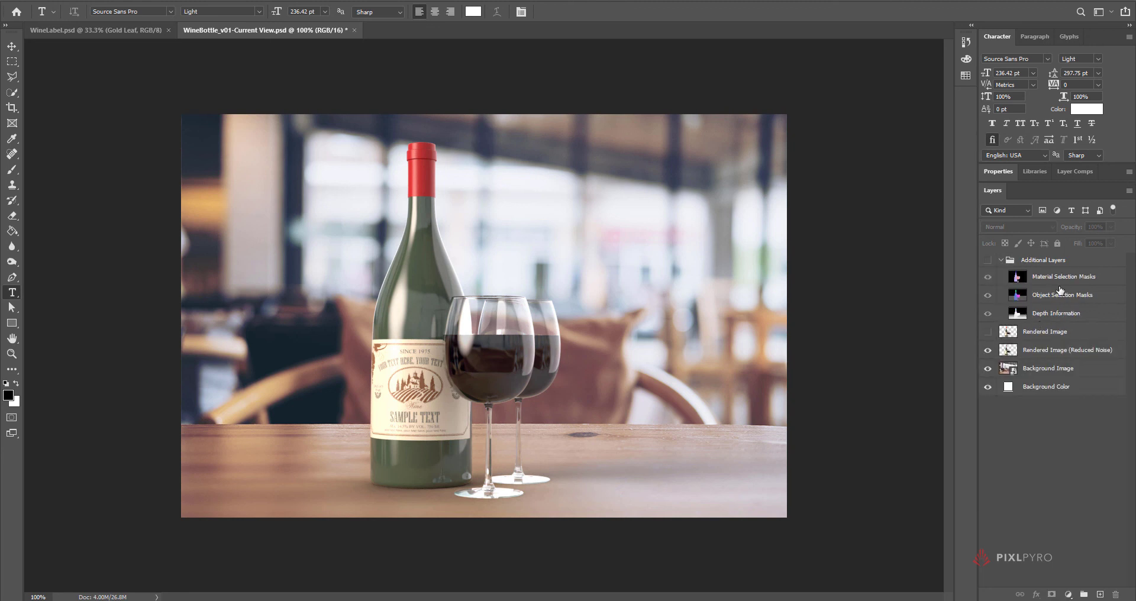
left_click(986, 261)
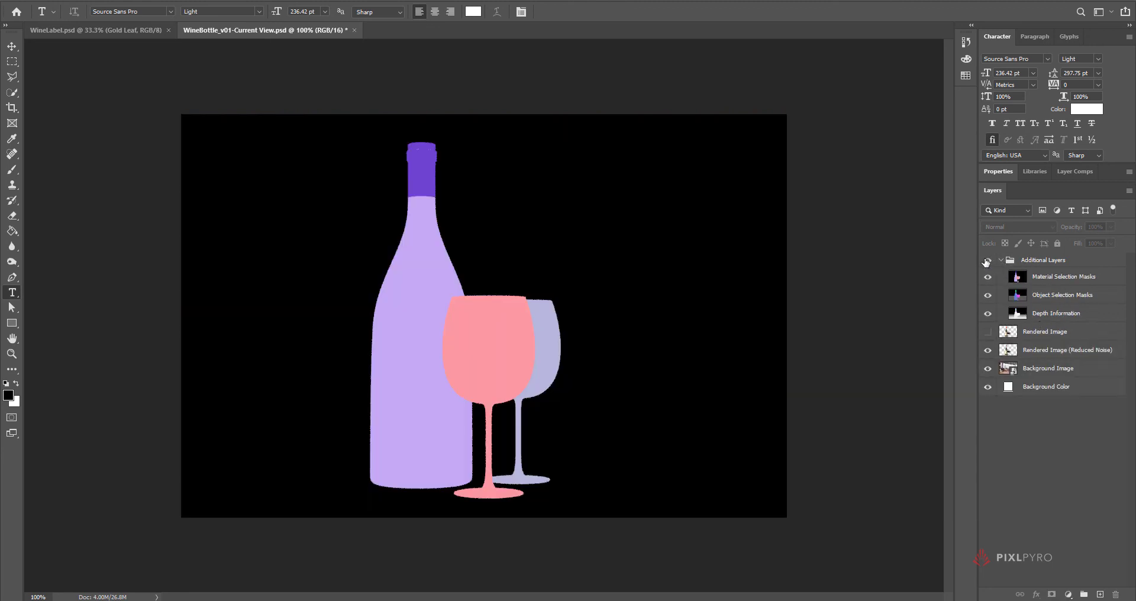
left_click(1052, 282)
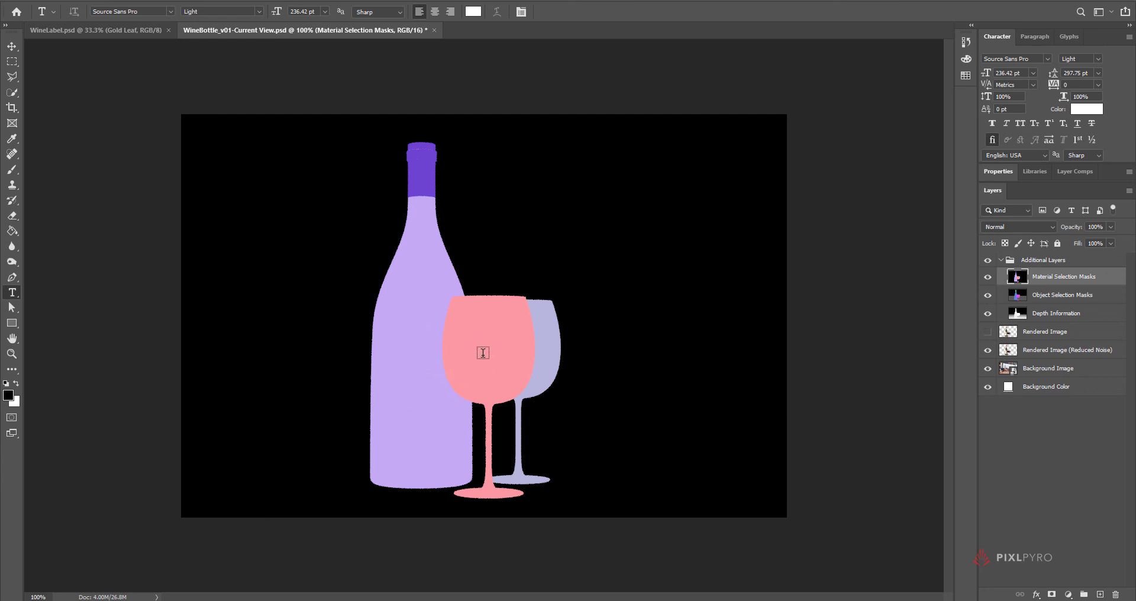
Compare the material and object selection masks by toggling their visibility, and hide both to examine the Depth Information layer
left_click(988, 277)
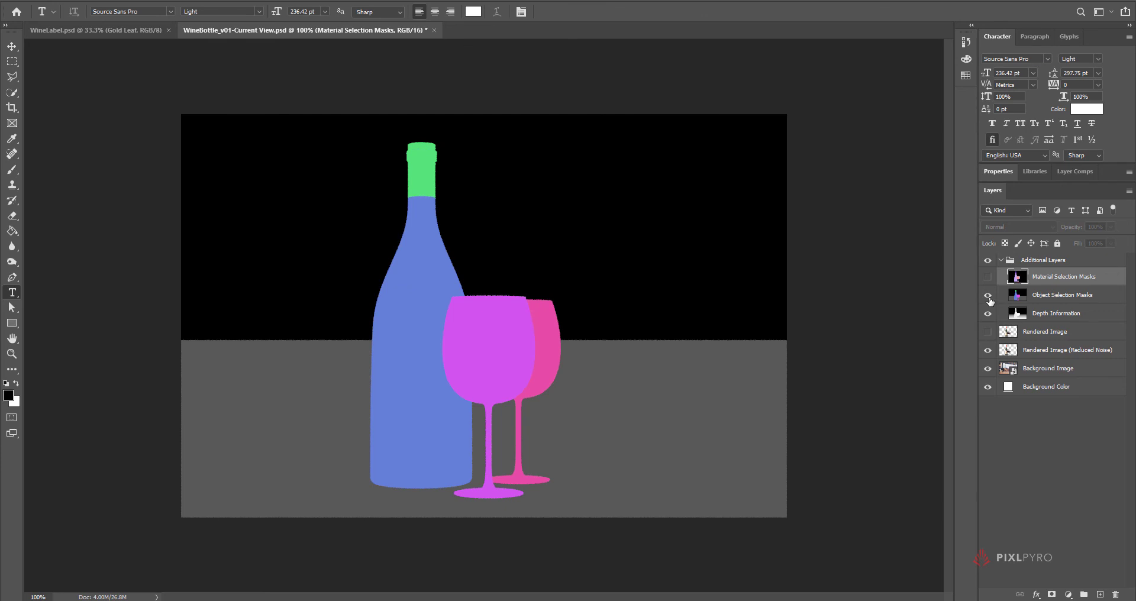
left_click(1048, 296)
left_click(1020, 282)
left_click(988, 277)
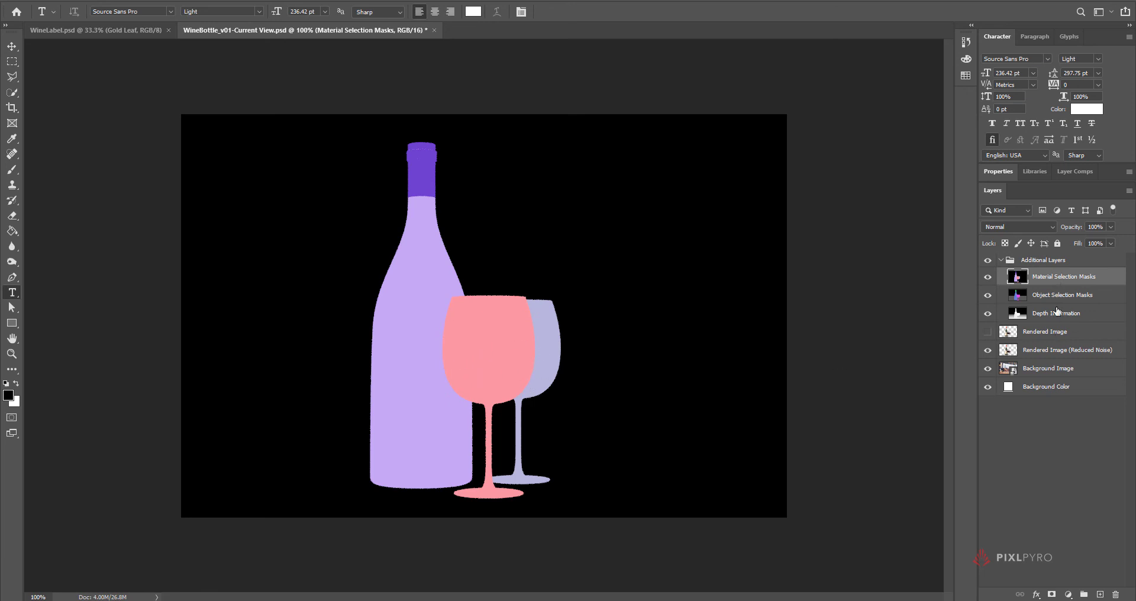
left_click(988, 277)
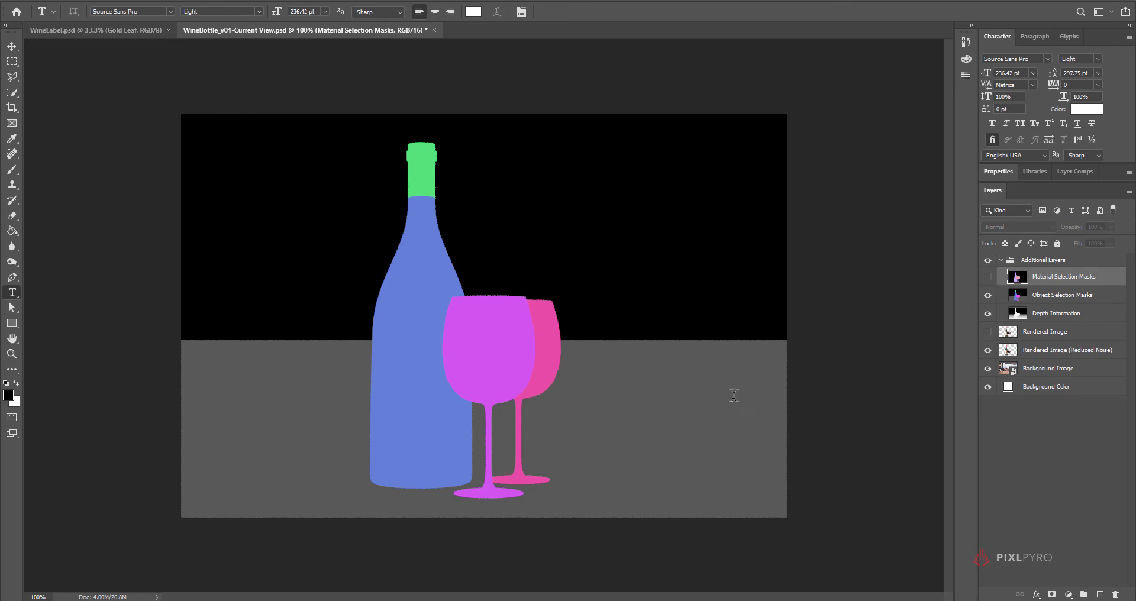
left_click(988, 313)
left_click(987, 295)
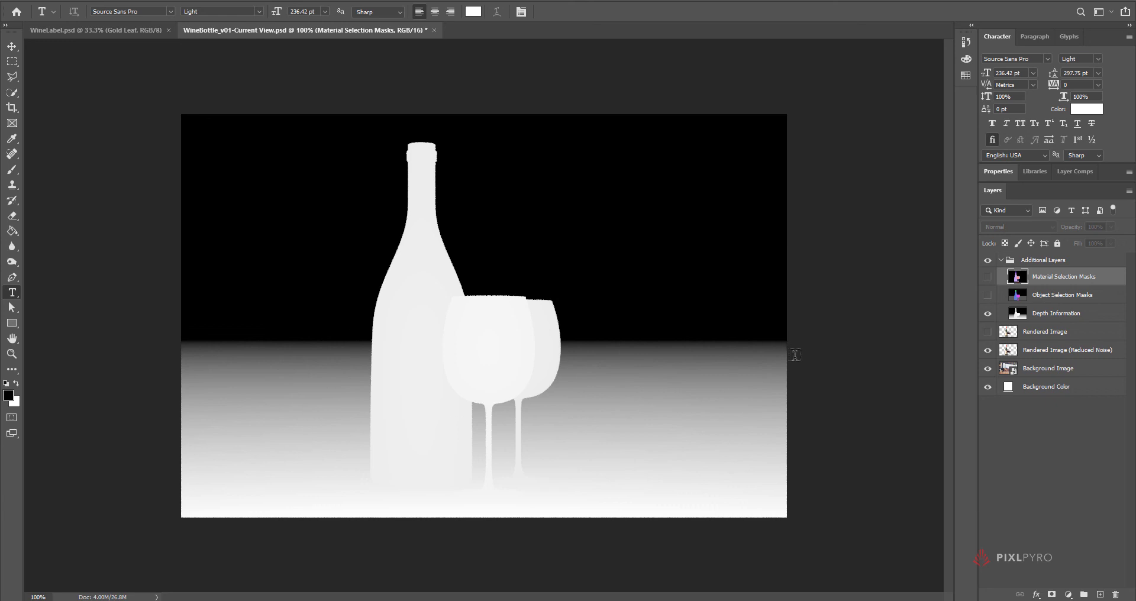
Hide the Additional Layers group and collapse it in the layer list
left_click(987, 260)
left_click(987, 261)
left_click(1003, 261)
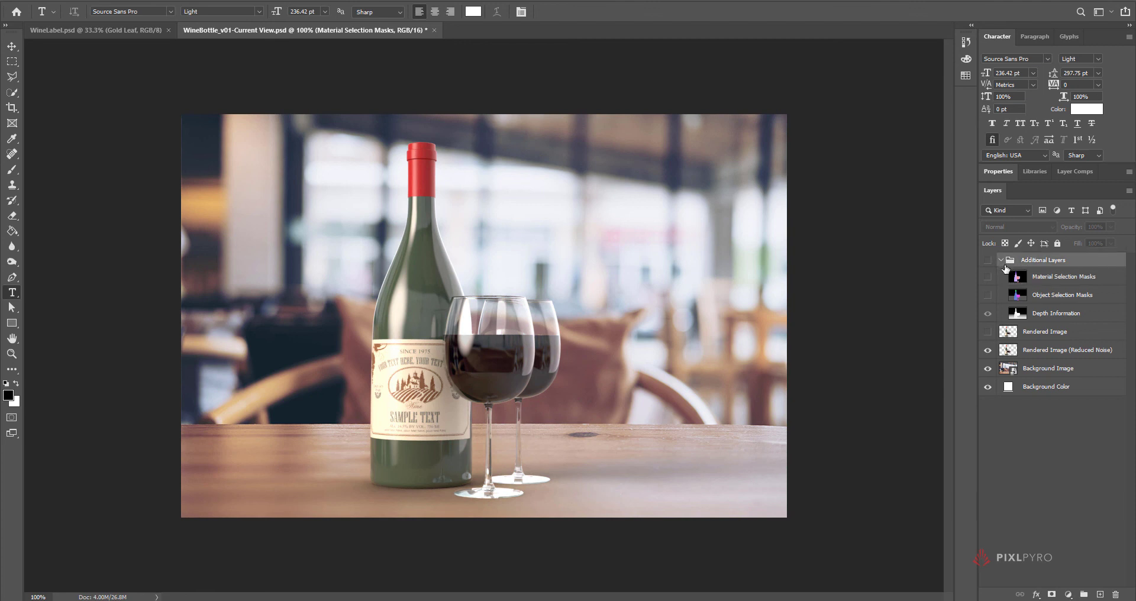
left_click(1001, 261)
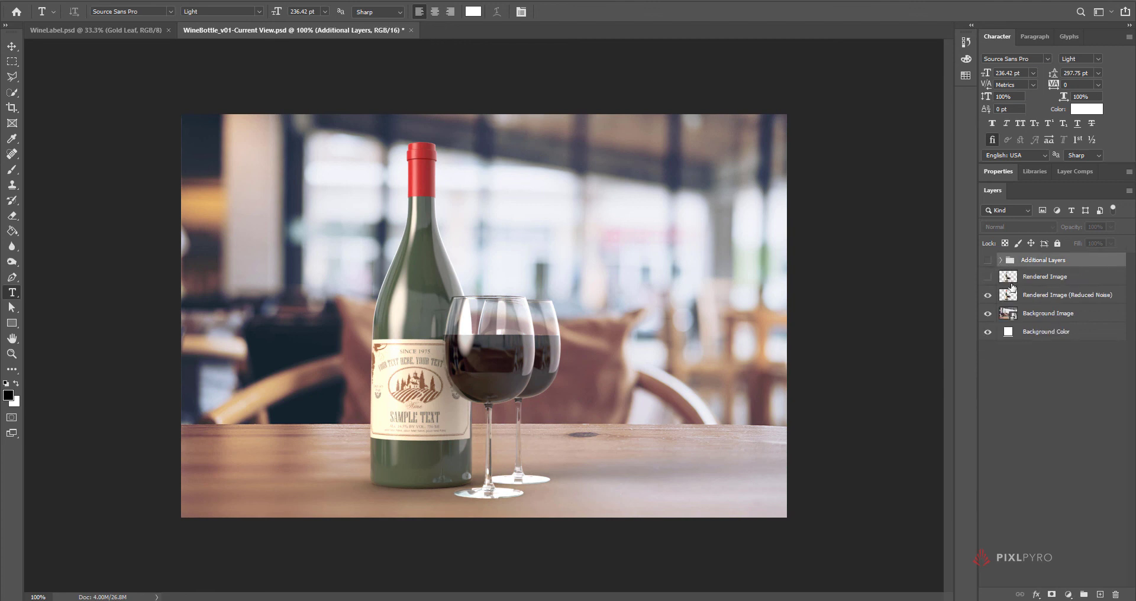
Compare the Rendered Image and Rendered Image (Reduced Noise) layers by toggling their visibility, then hide both
left_click(993, 278)
left_click(987, 277)
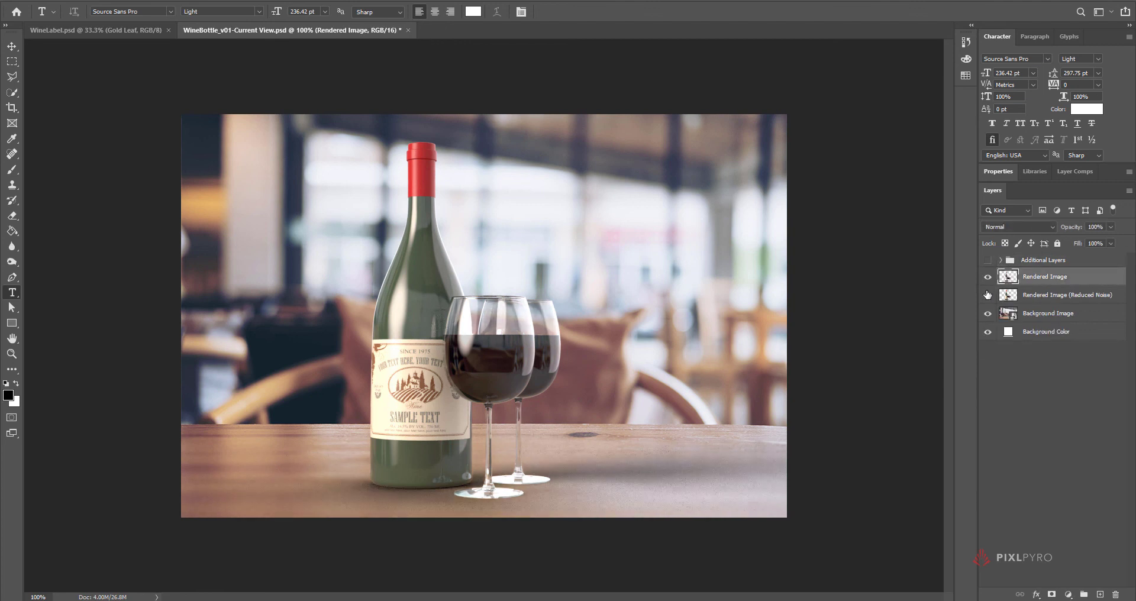
left_click(988, 296)
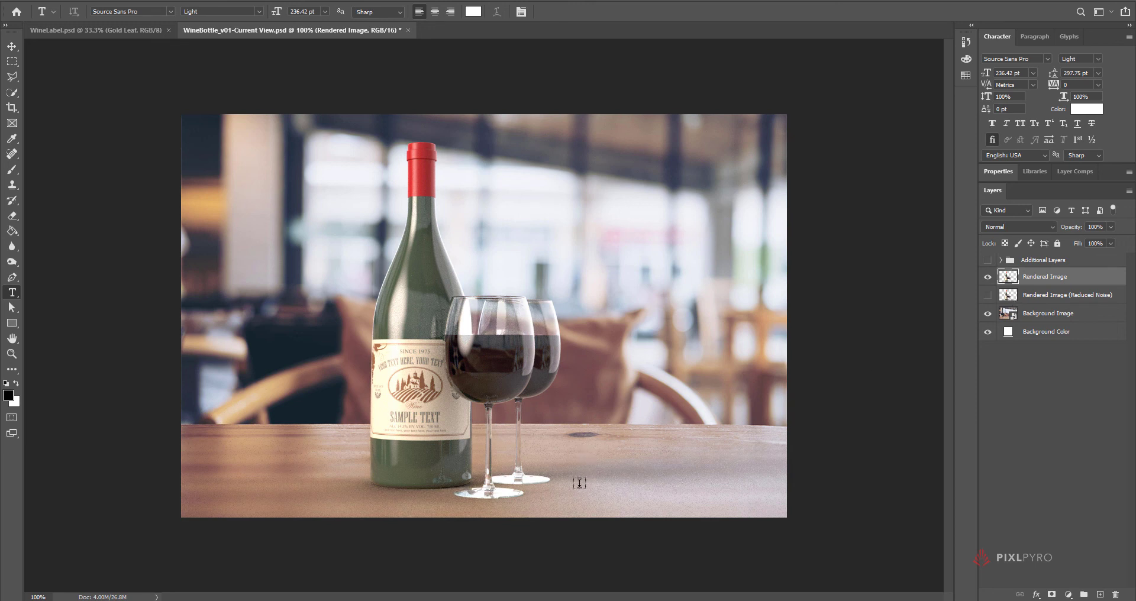
left_click(987, 277)
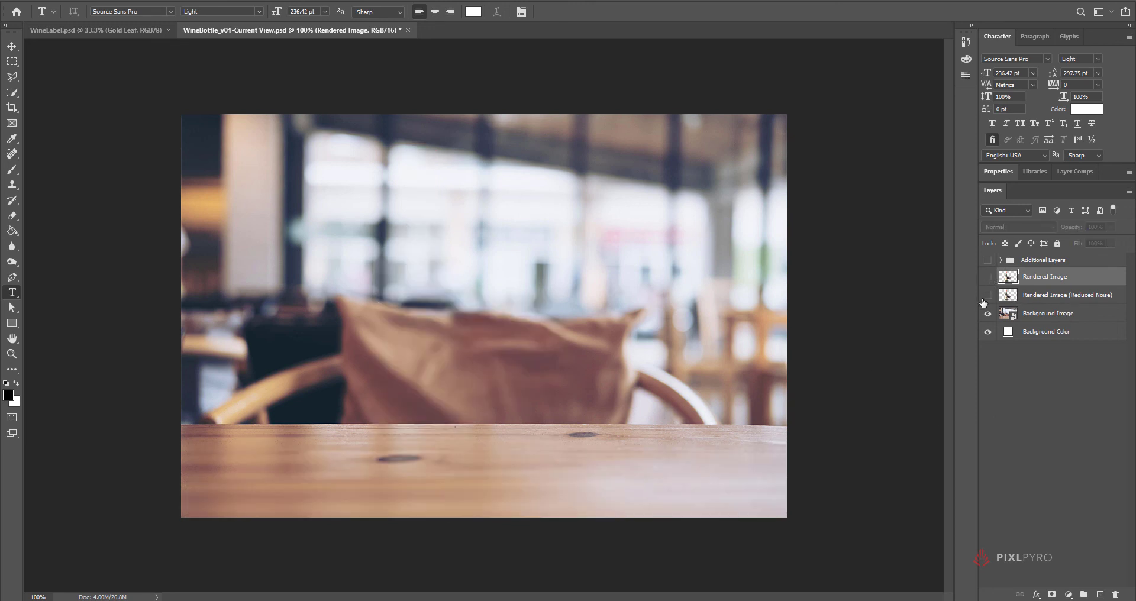
left_click(988, 295)
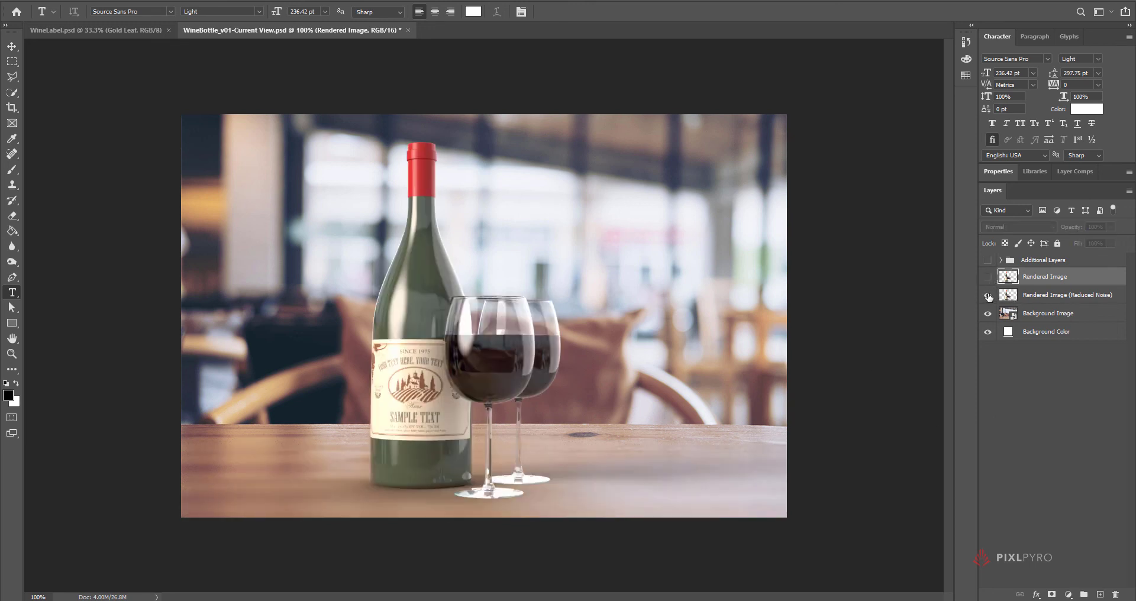
left_click(988, 295)
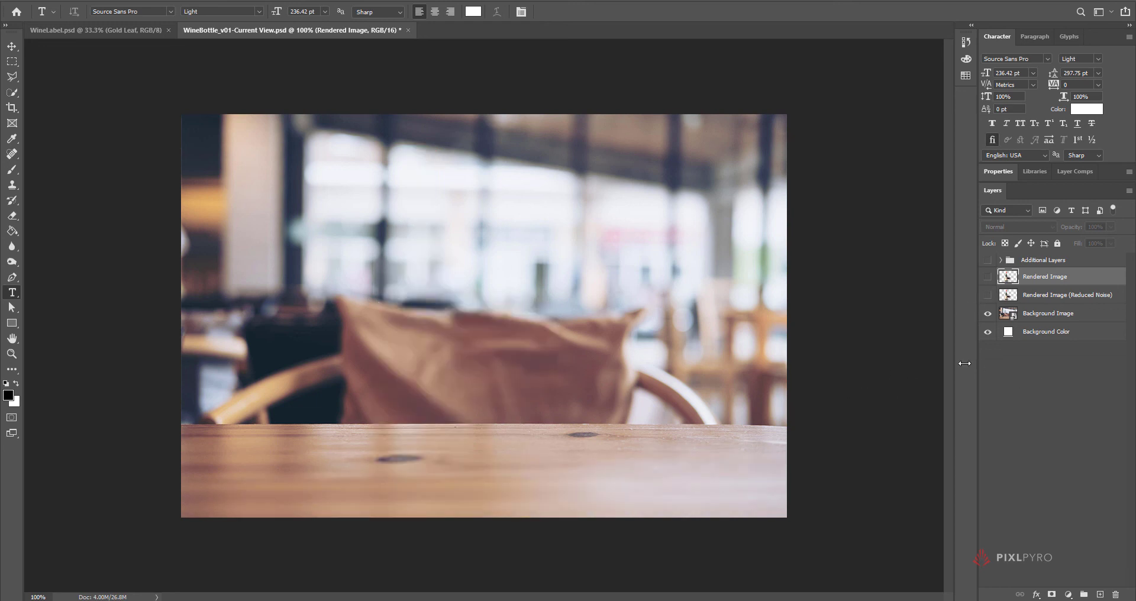
Hide the Background Image and show the Rendered Image (Reduced Noise) layer to examine the render over the Background Color layer
left_click(988, 313)
left_click(988, 295)
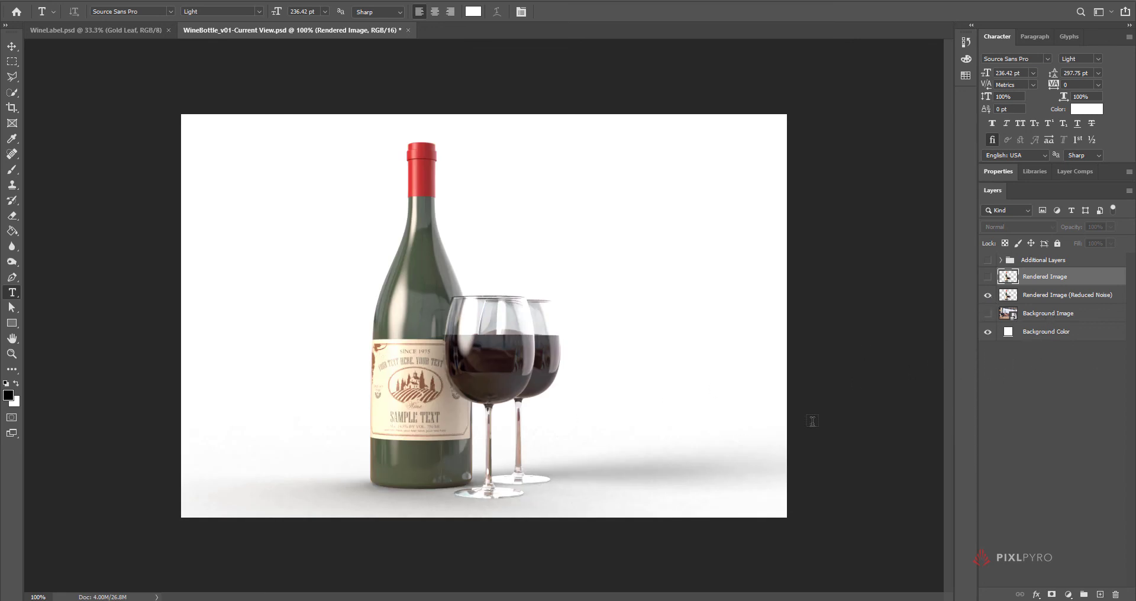
left_click(1042, 297)
left_click(1007, 334)
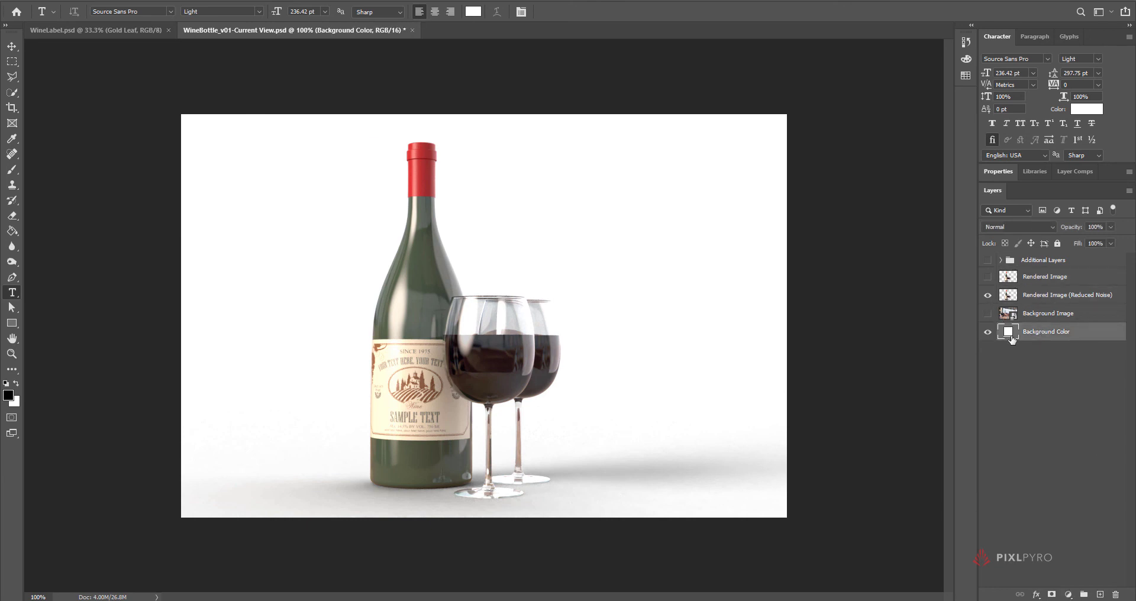
Toggle the Background Color layer to check the render's transparency, leaving it hidden and the Background Image visible
left_click(988, 332)
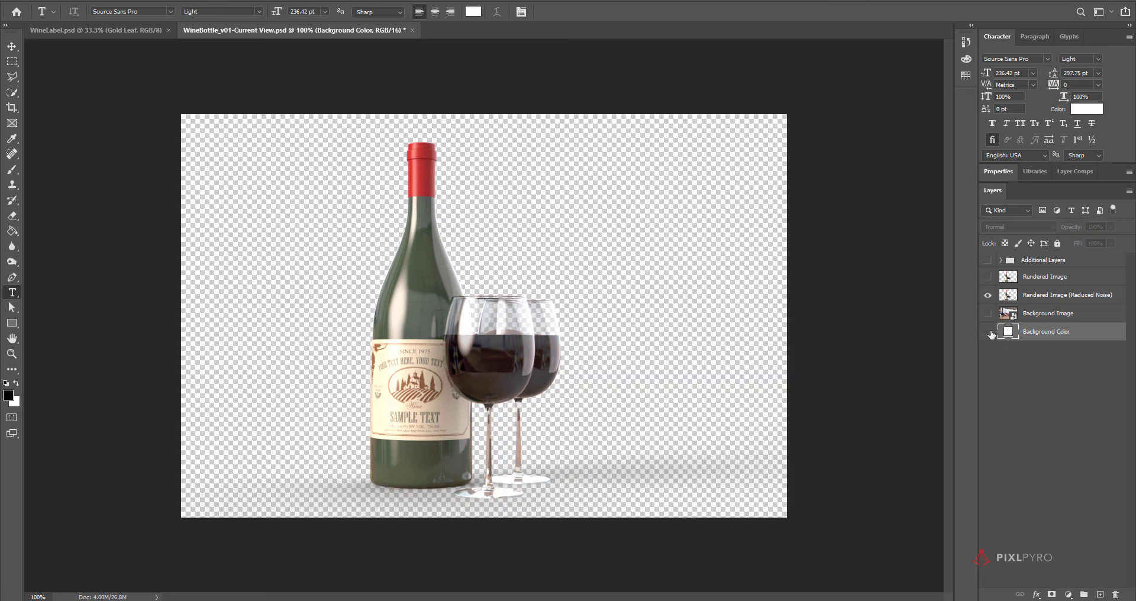
left_click(988, 332)
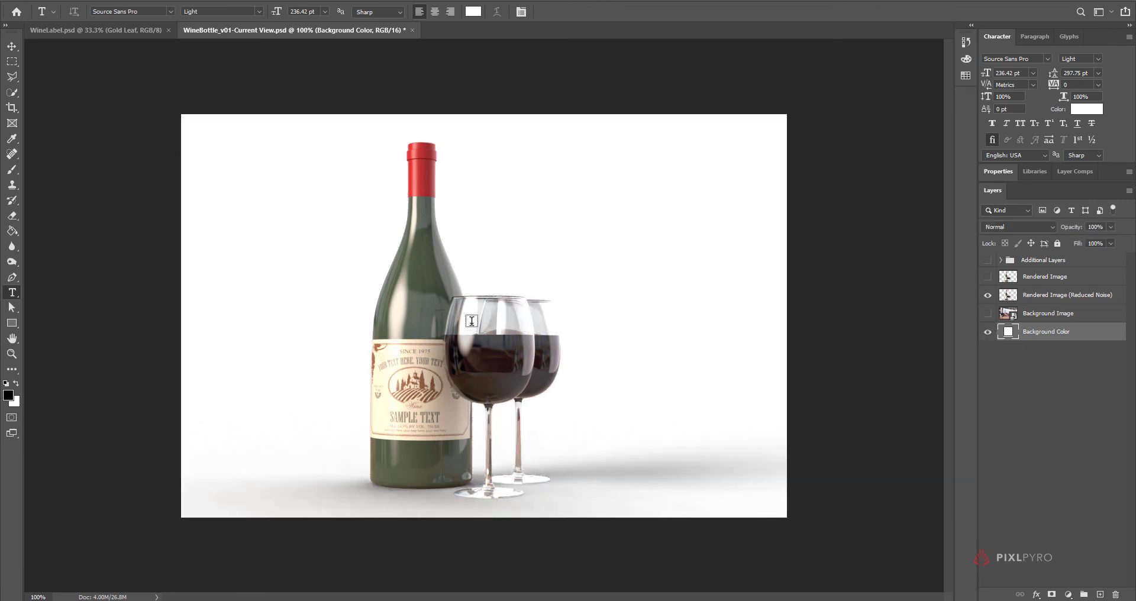
left_click(987, 331)
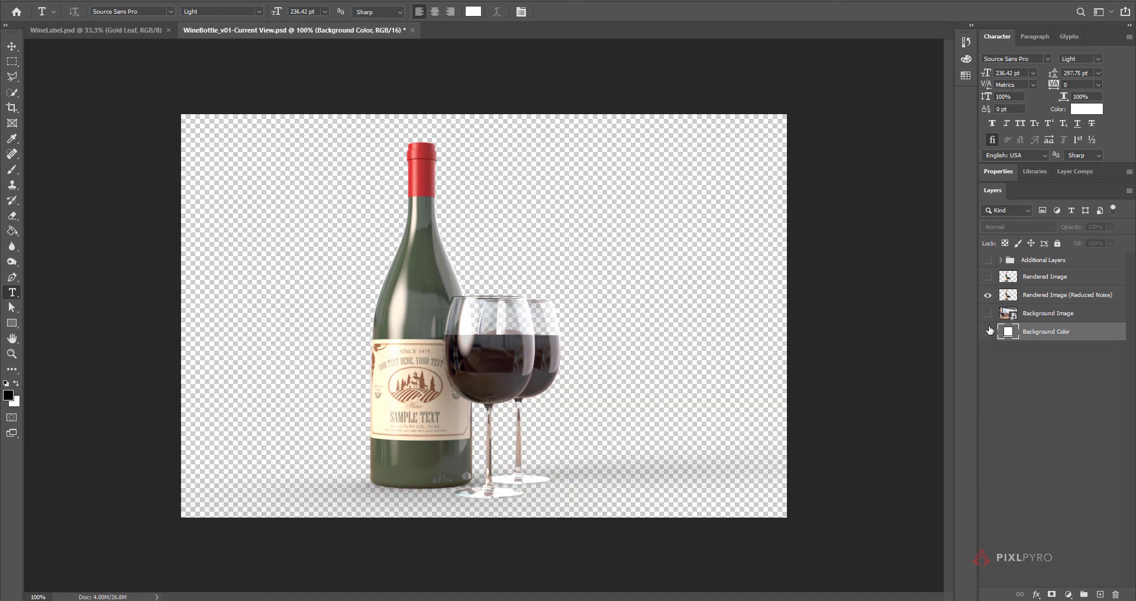
left_click(987, 314)
left_click(987, 332)
left_click(987, 332)
left_click(987, 314)
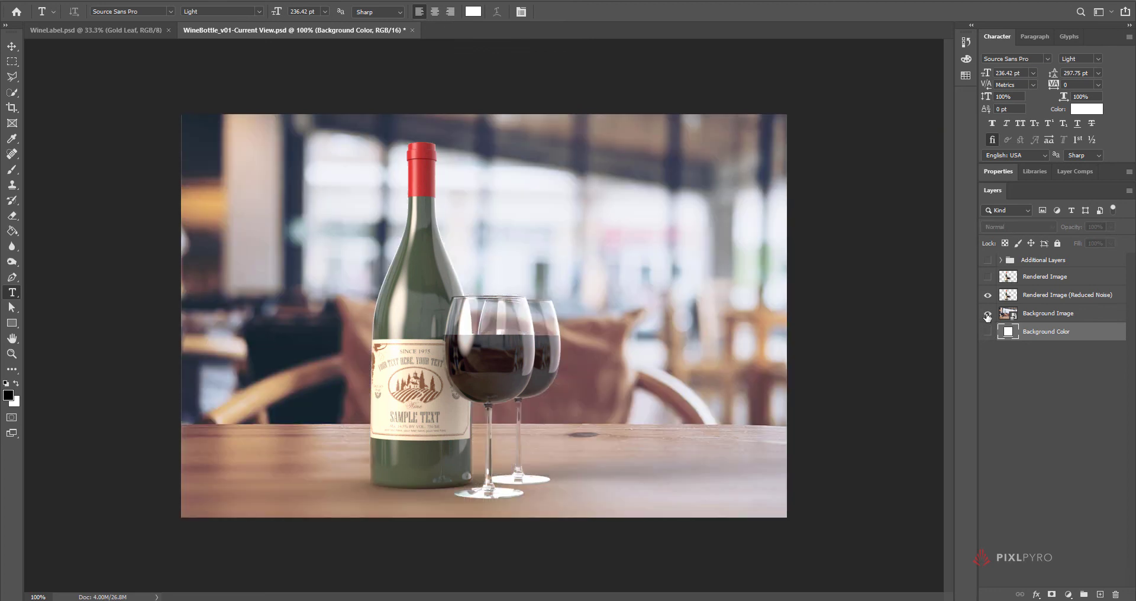